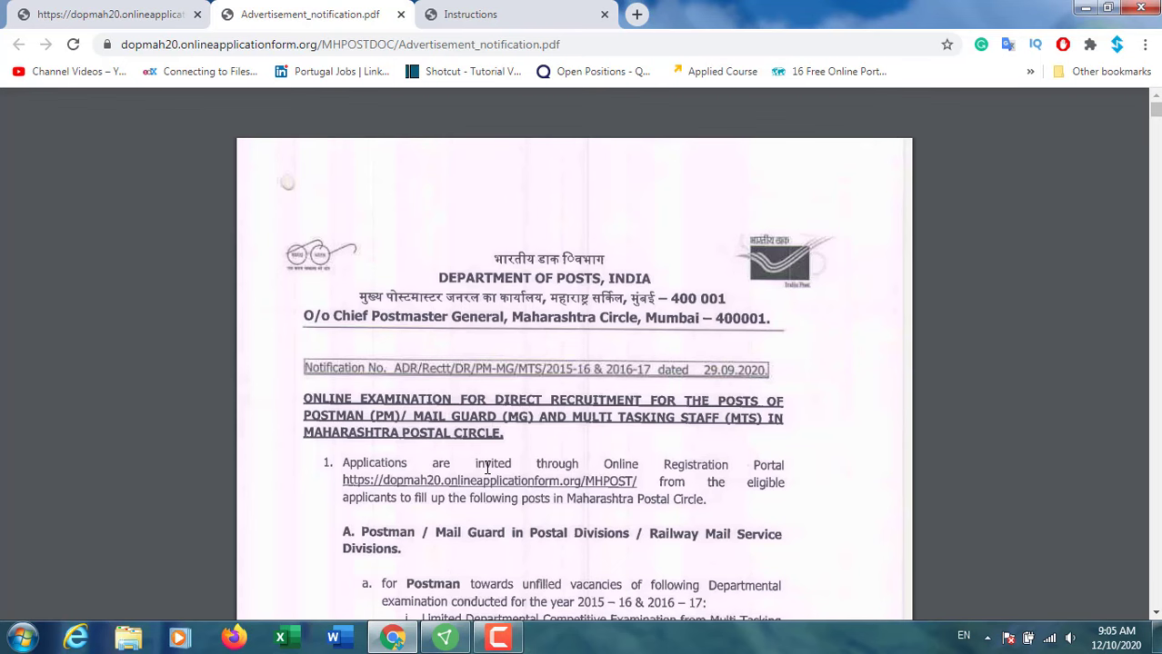
Step: Return to the portal home page and open the Advertisement Notification PDF under Information & Instructions
click(119, 13)
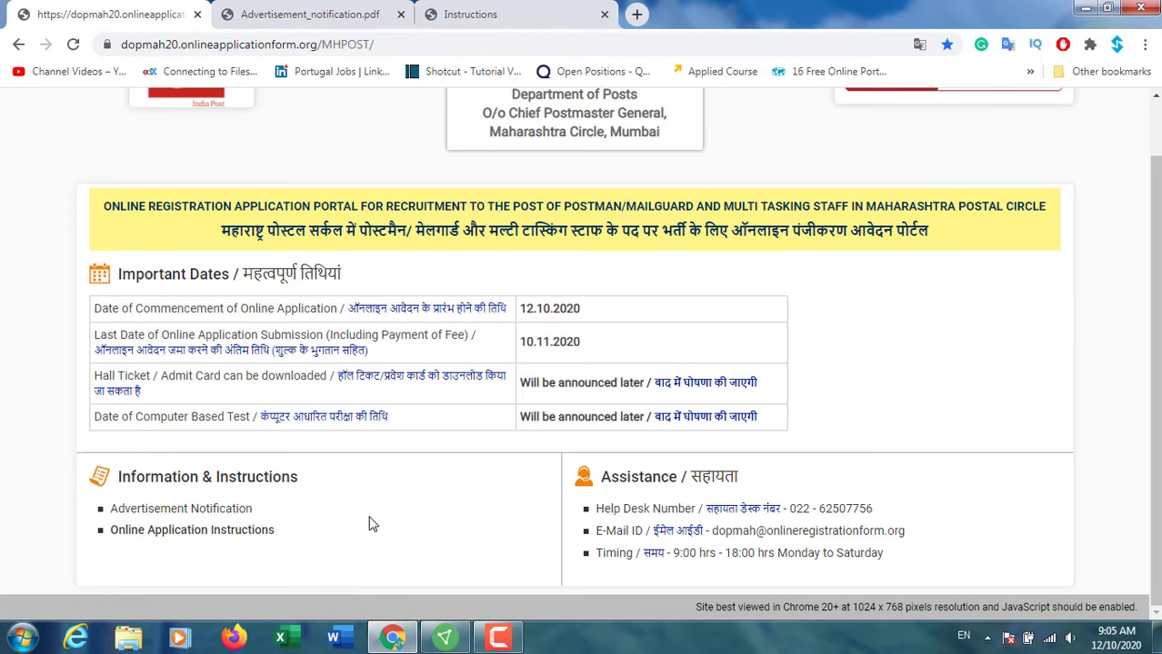
scroll(368, 520, up, 1)
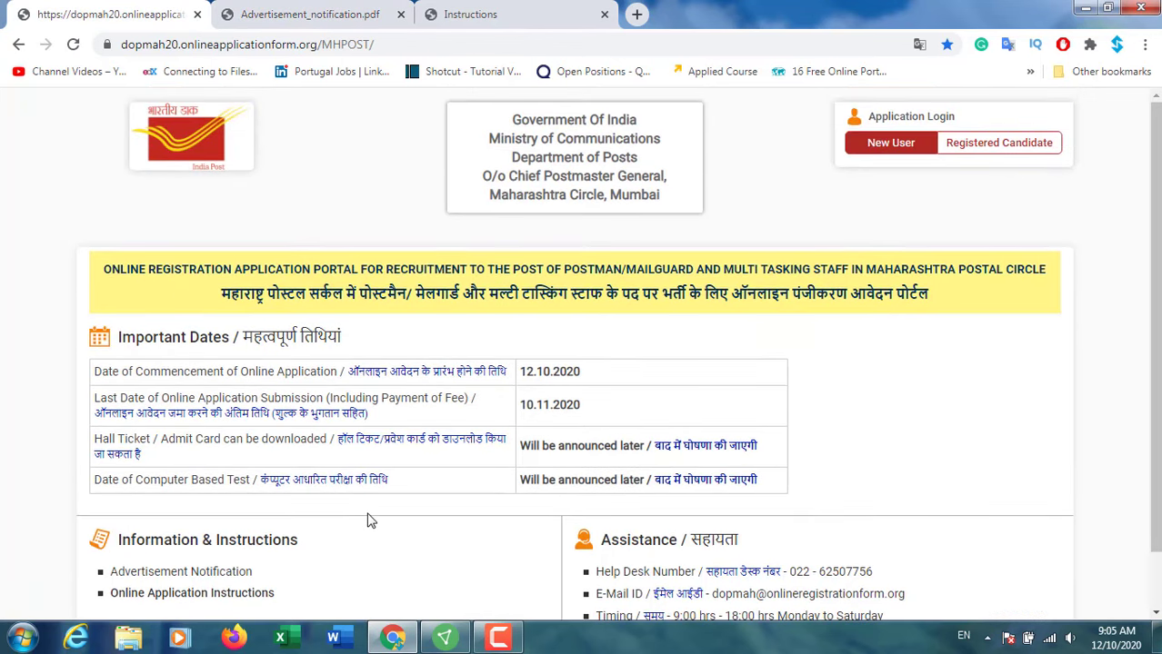
scroll(370, 520, down, 1)
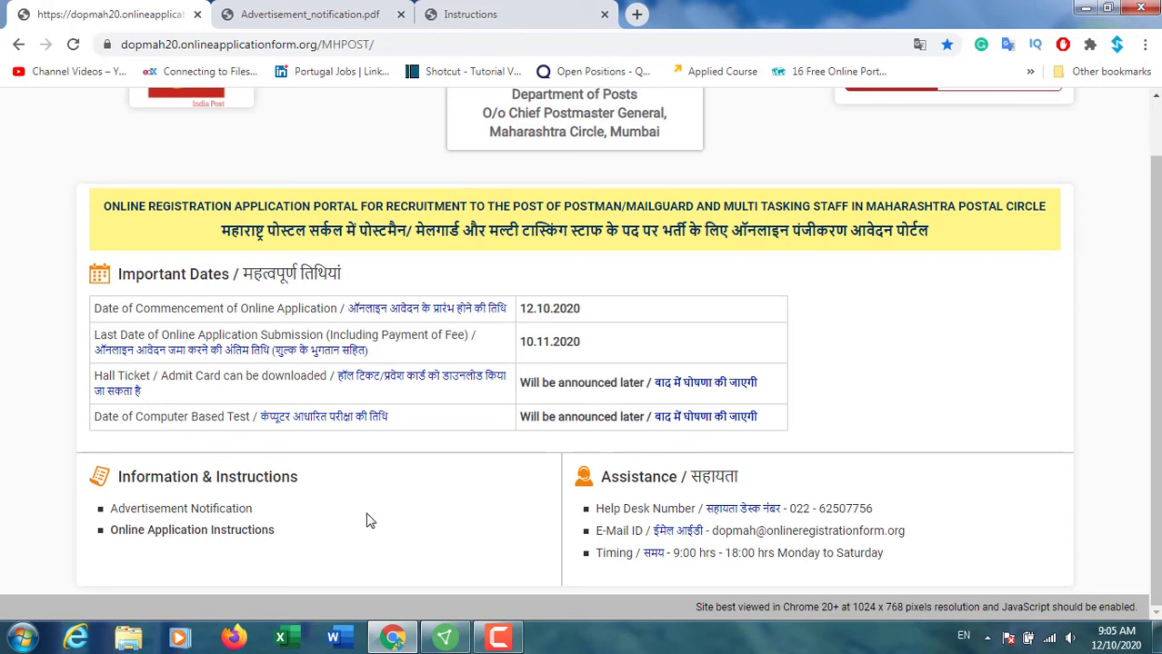
click(177, 512)
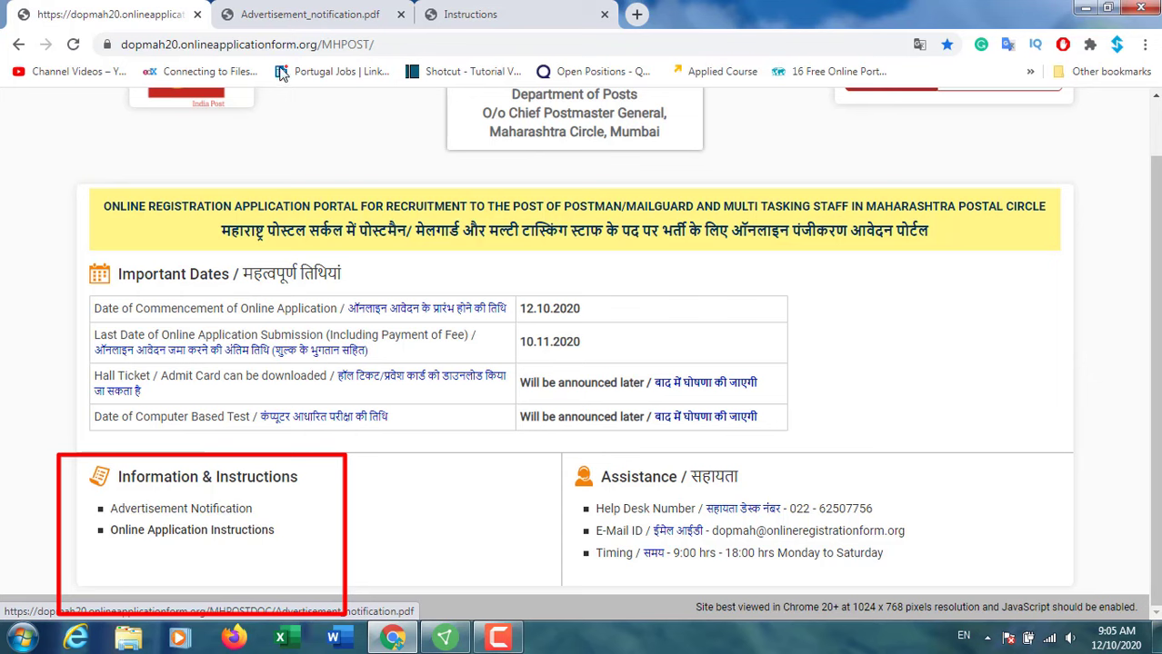
Step: Read the notification PDF's pay scale, reservation and age-limit sections to page 9, then return to the portal
scroll(543, 495, down, 5)
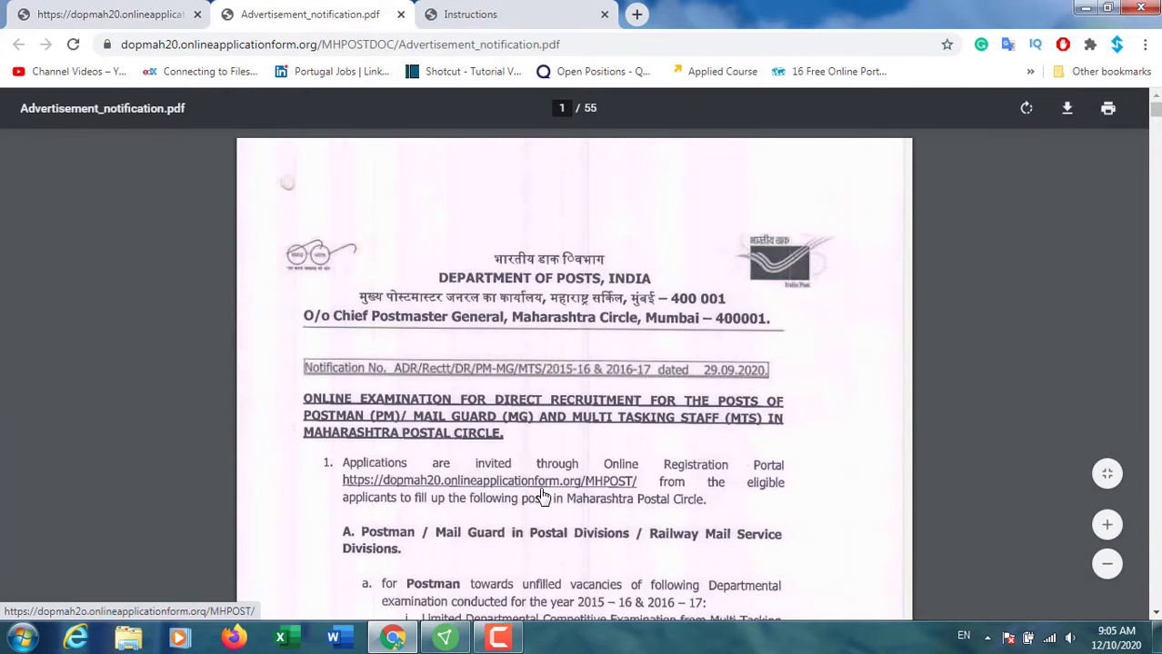
scroll(541, 489, down, 4)
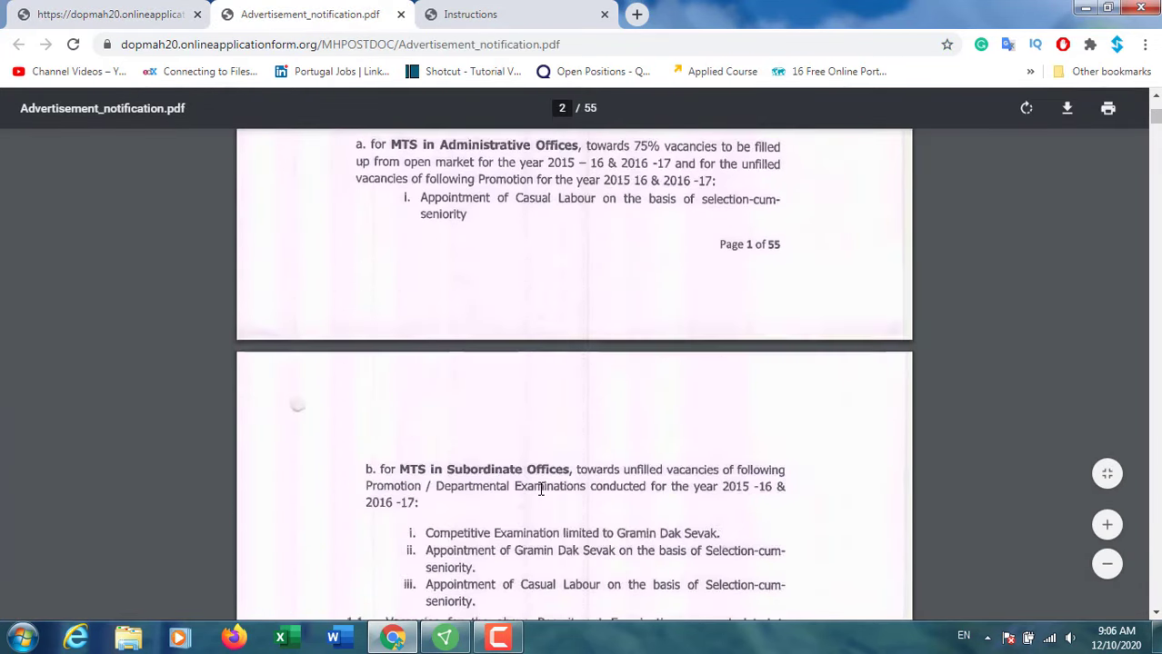
scroll(584, 414, down, 7)
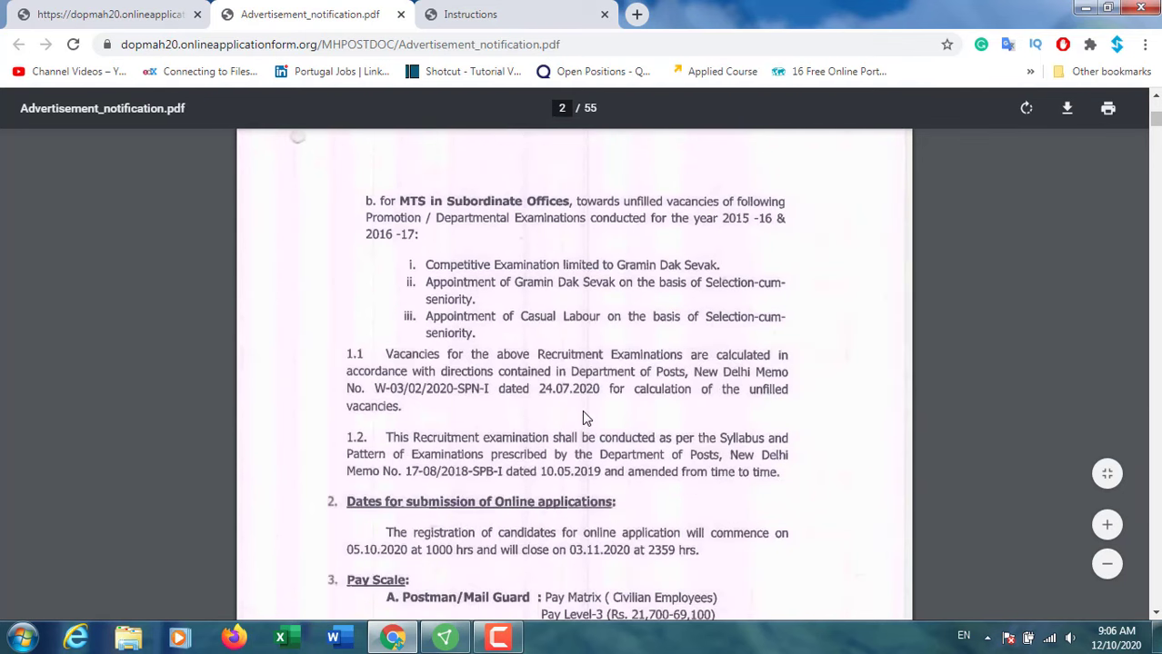
scroll(584, 417, down, 5)
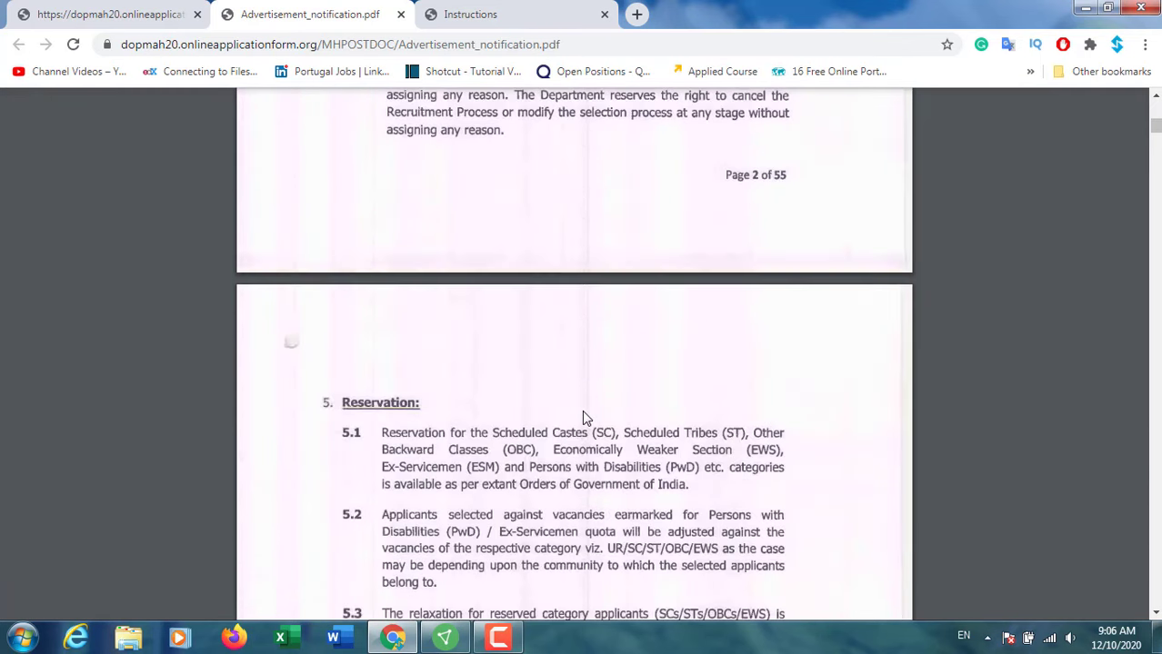
scroll(583, 417, up, 5)
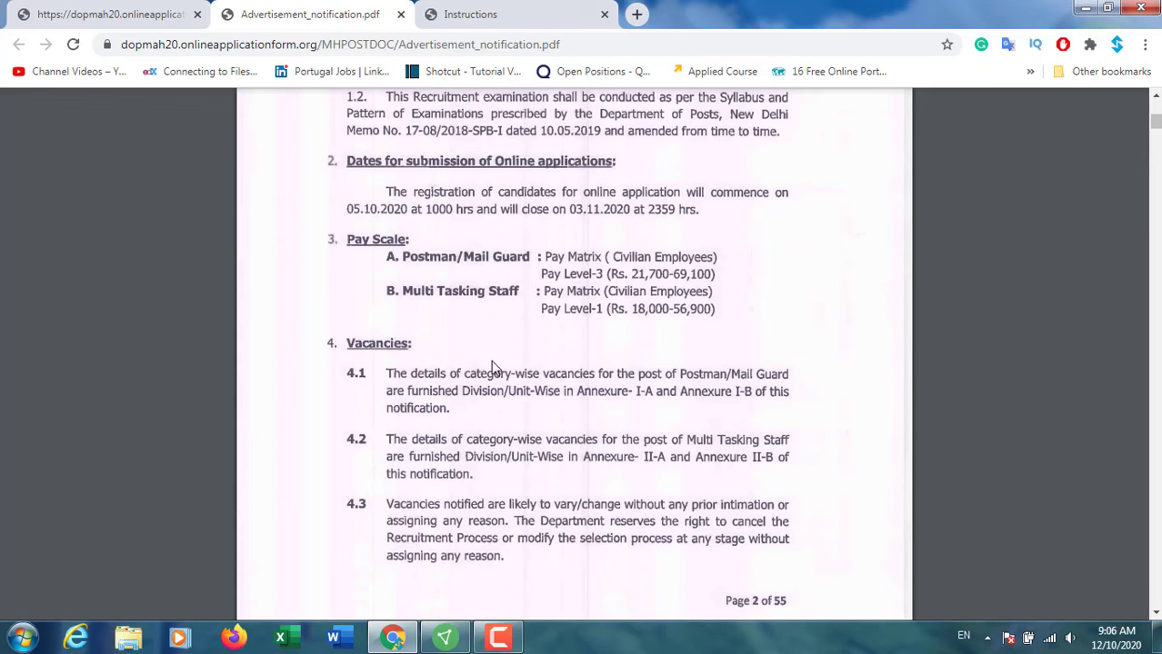
scroll(495, 367, down, 5)
scroll(705, 376, down, 15)
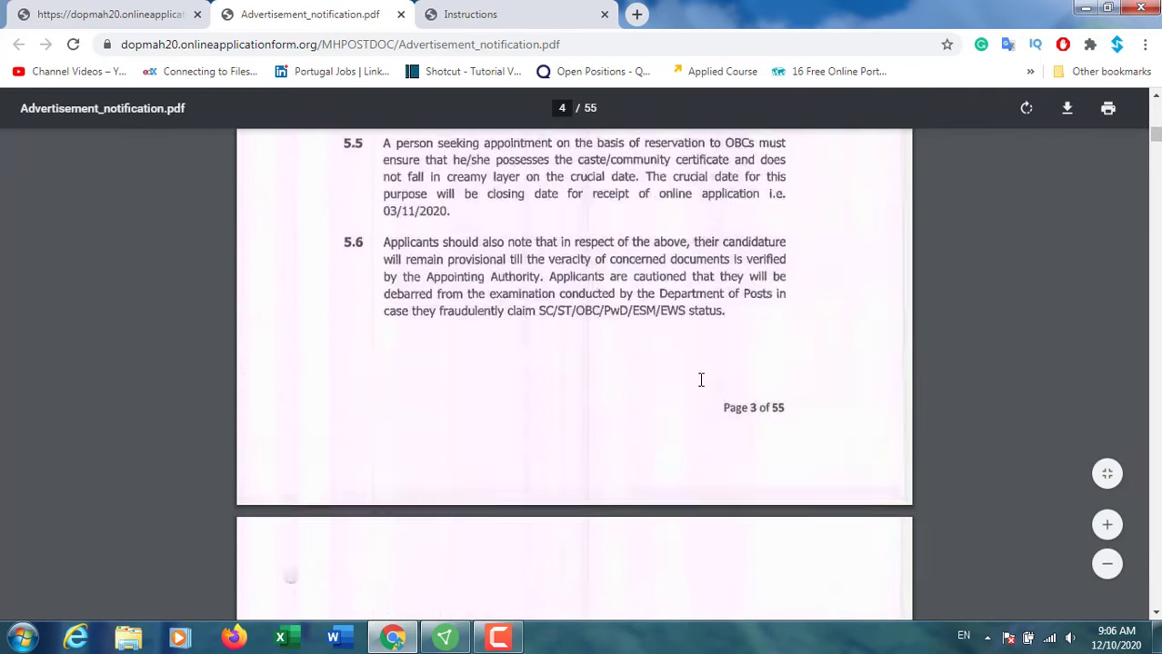
scroll(700, 377, down, 5)
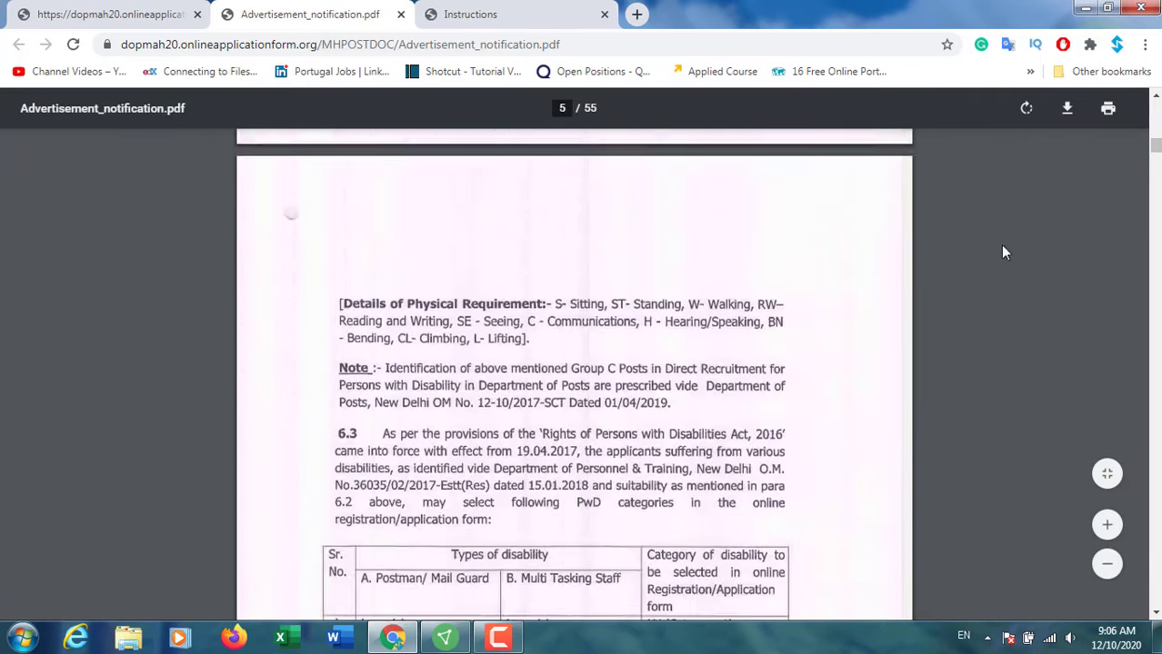
scroll(682, 373, down, 7)
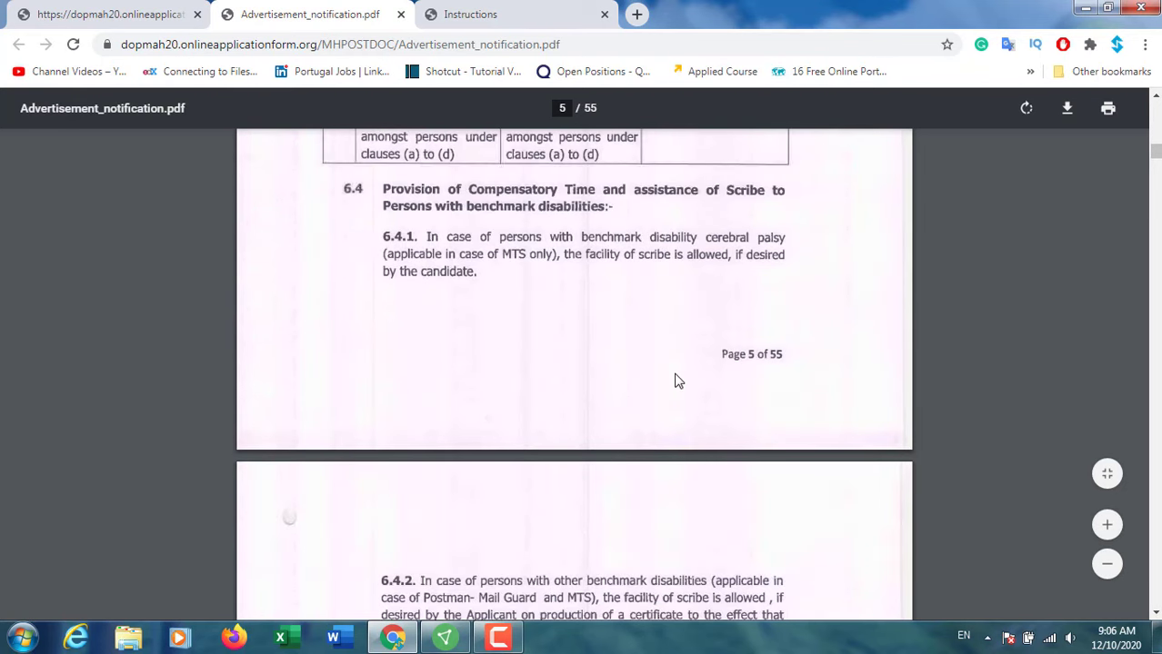
scroll(676, 372, down, 10)
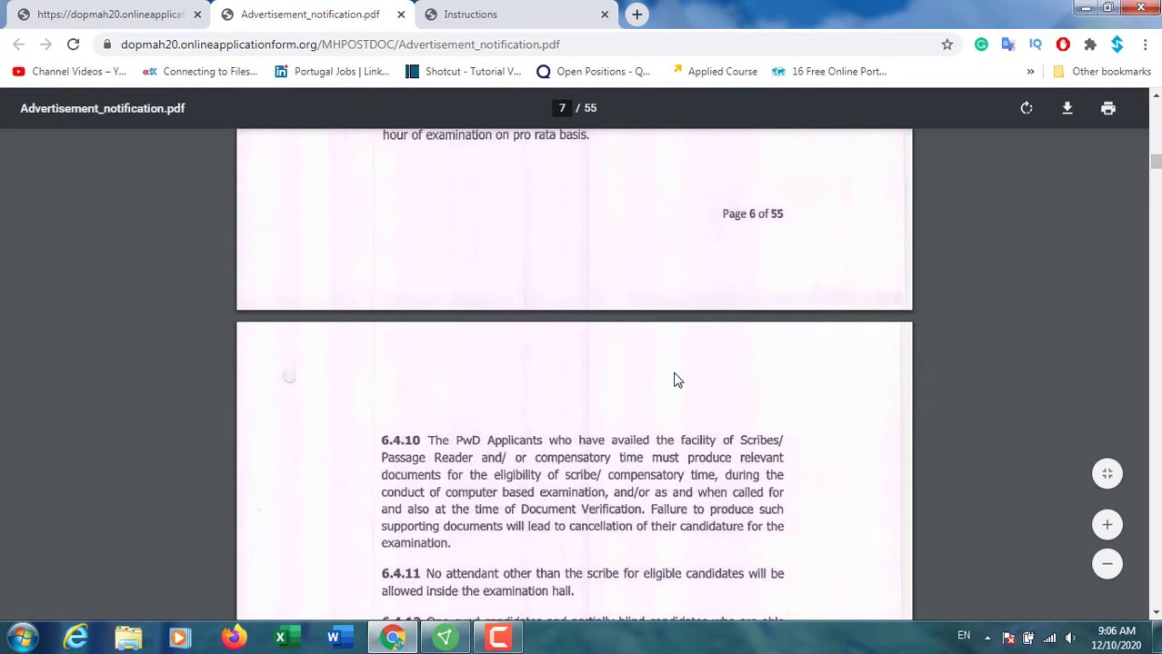
scroll(674, 379, down, 12)
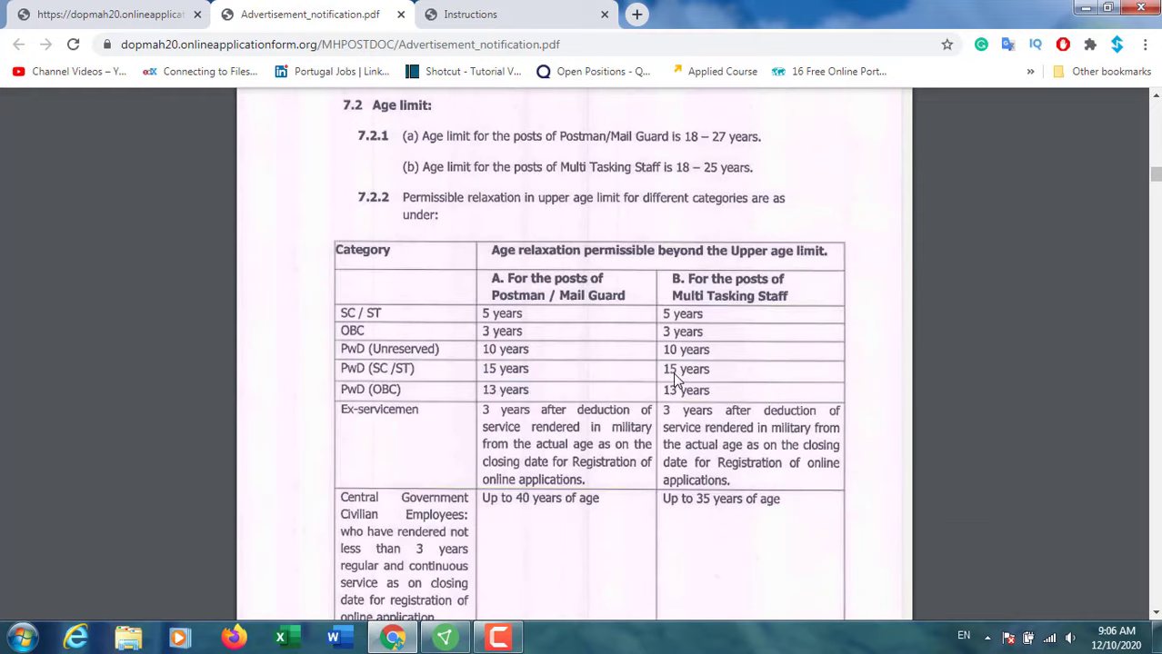
scroll(675, 376, down, 3)
scroll(675, 374, down, 4)
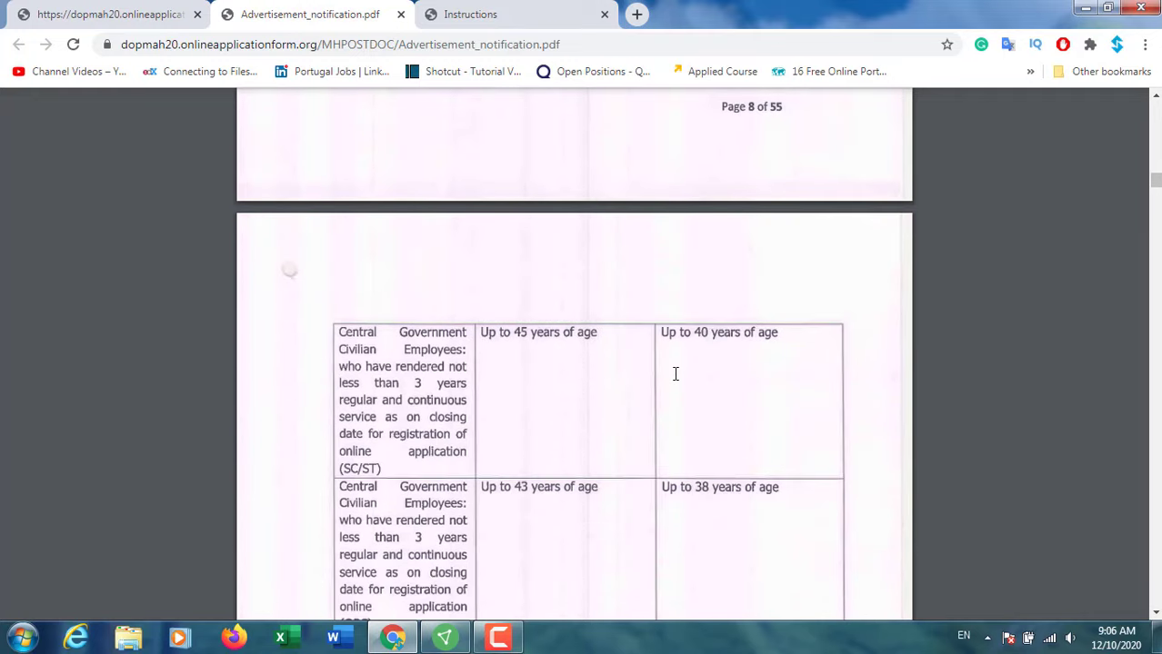
click(119, 22)
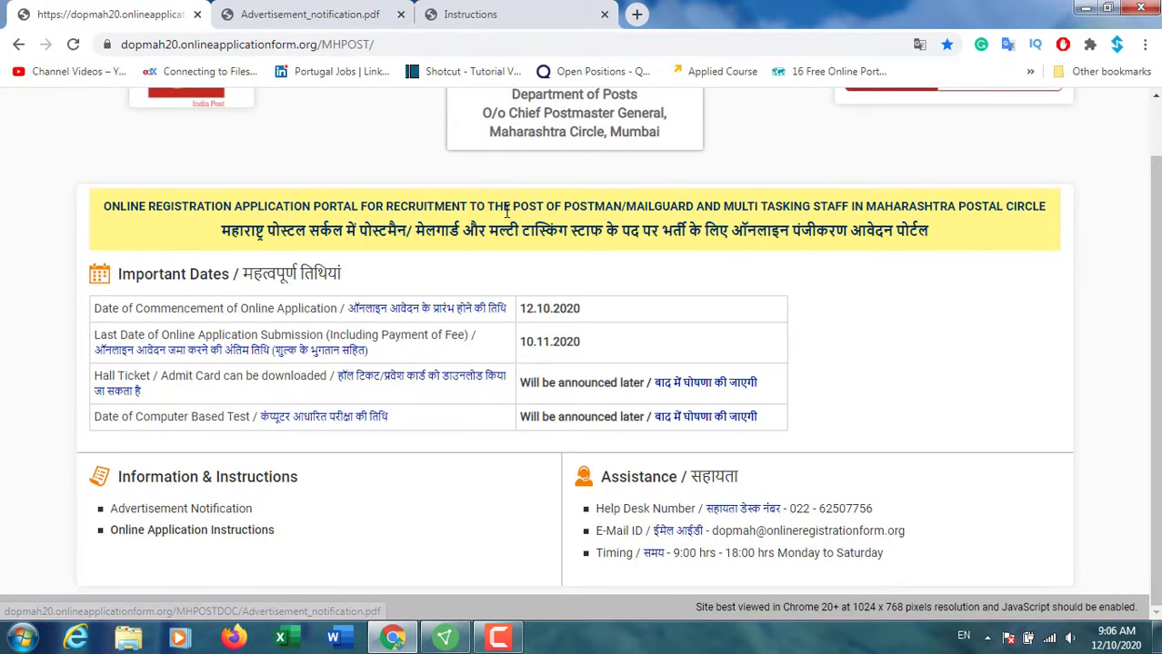
Step: Switch to the Important Instructions page and scroll to the How to Apply registration prerequisites
click(475, 14)
scroll(471, 309, up, 5)
drag(1155, 388, 1130, 122)
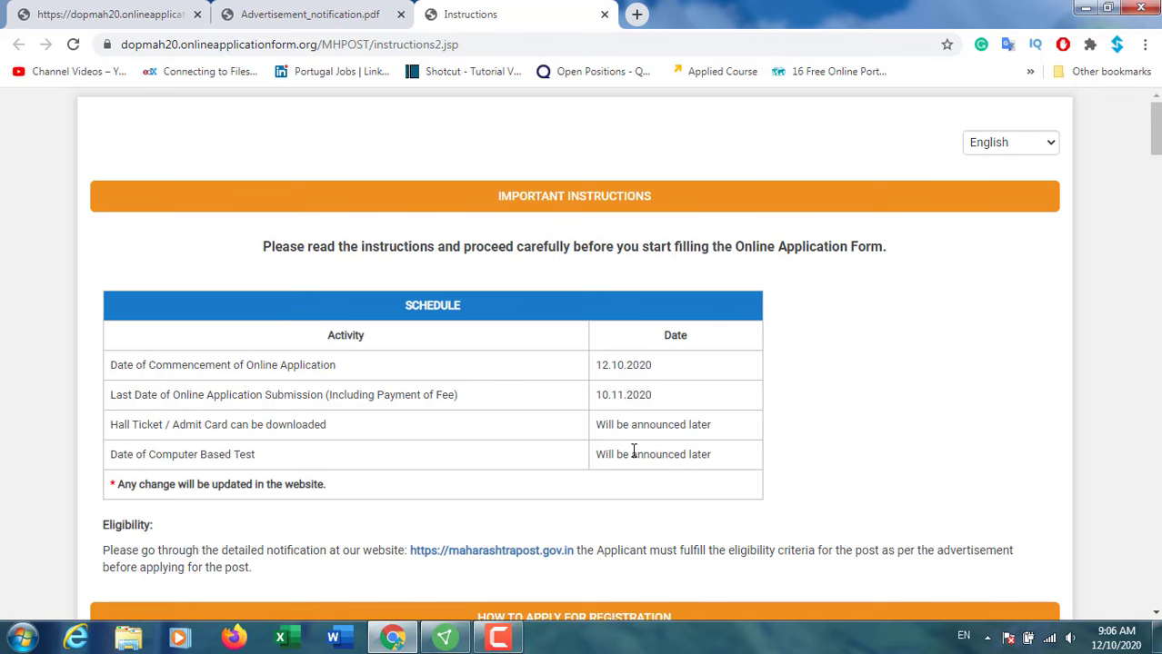
scroll(625, 468, down, 3)
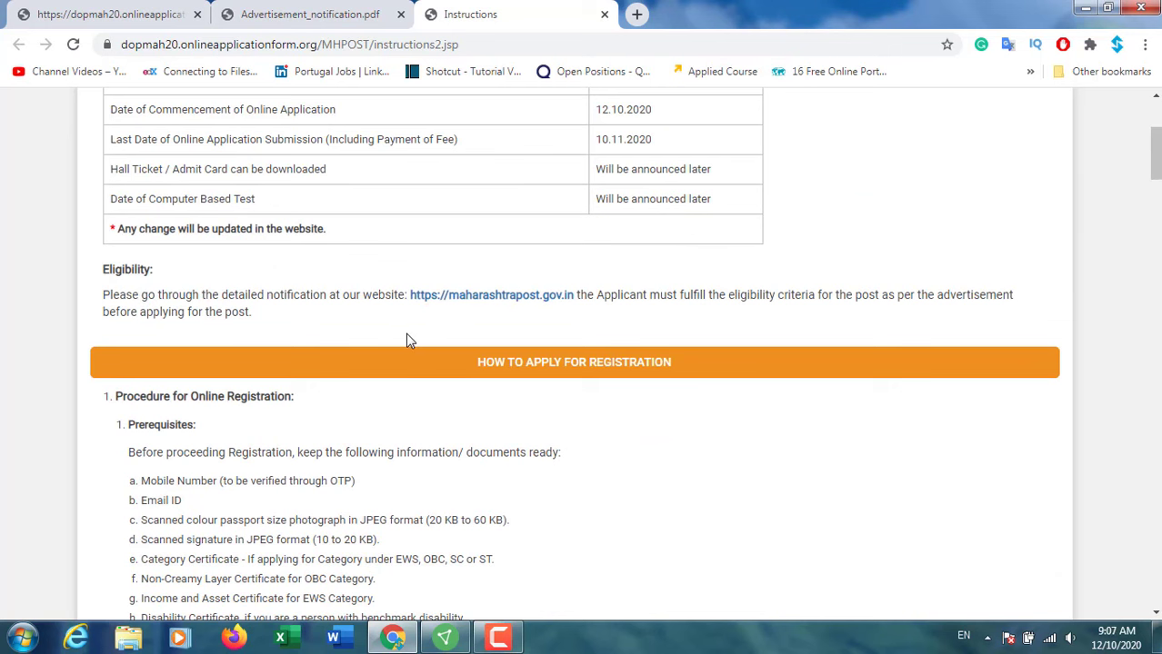
scroll(406, 340, down, 2)
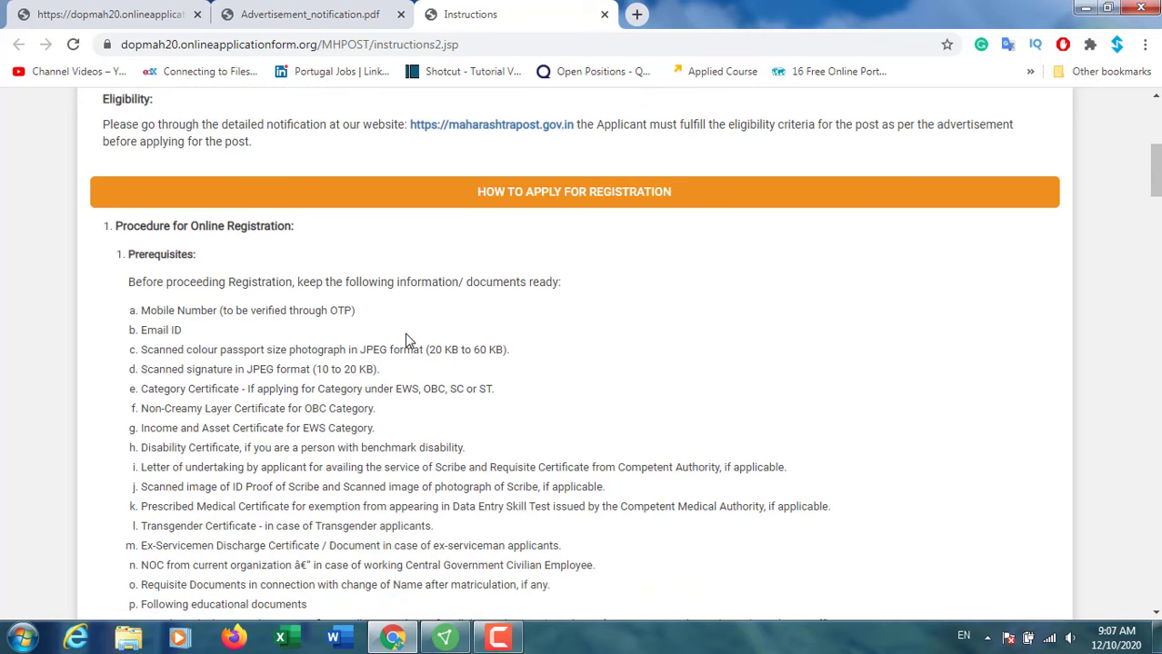
scroll(409, 341, down, 1)
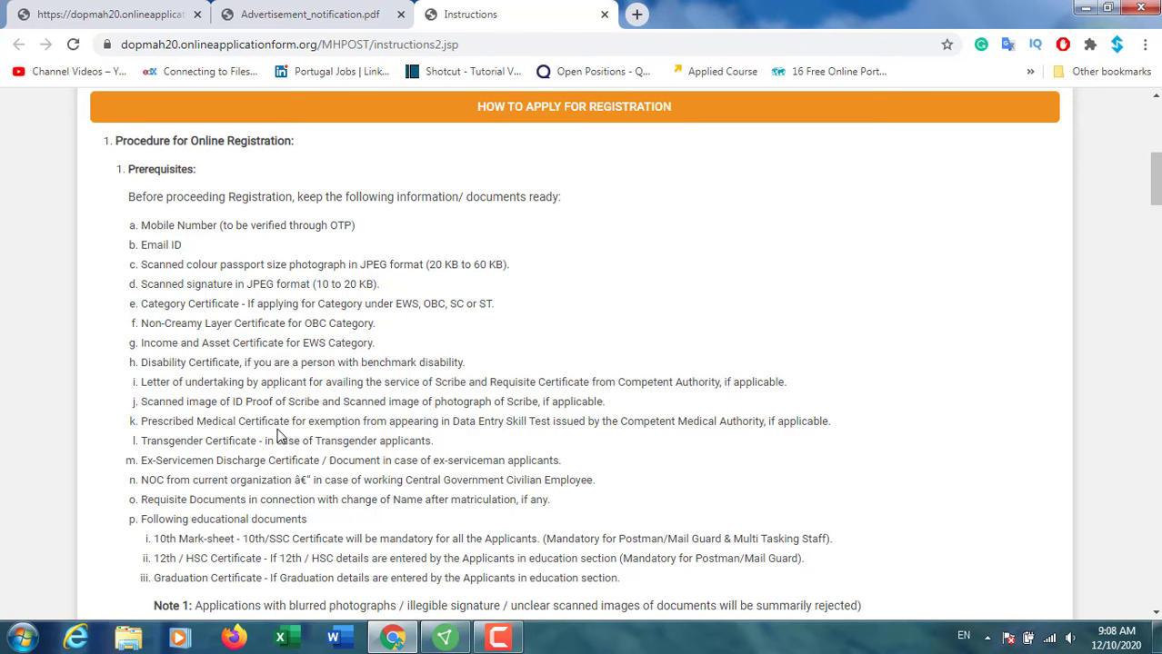
Step: Read the instructions through the fee-payment section, then go back to the MHPOST home page
scroll(280, 423, down, 3)
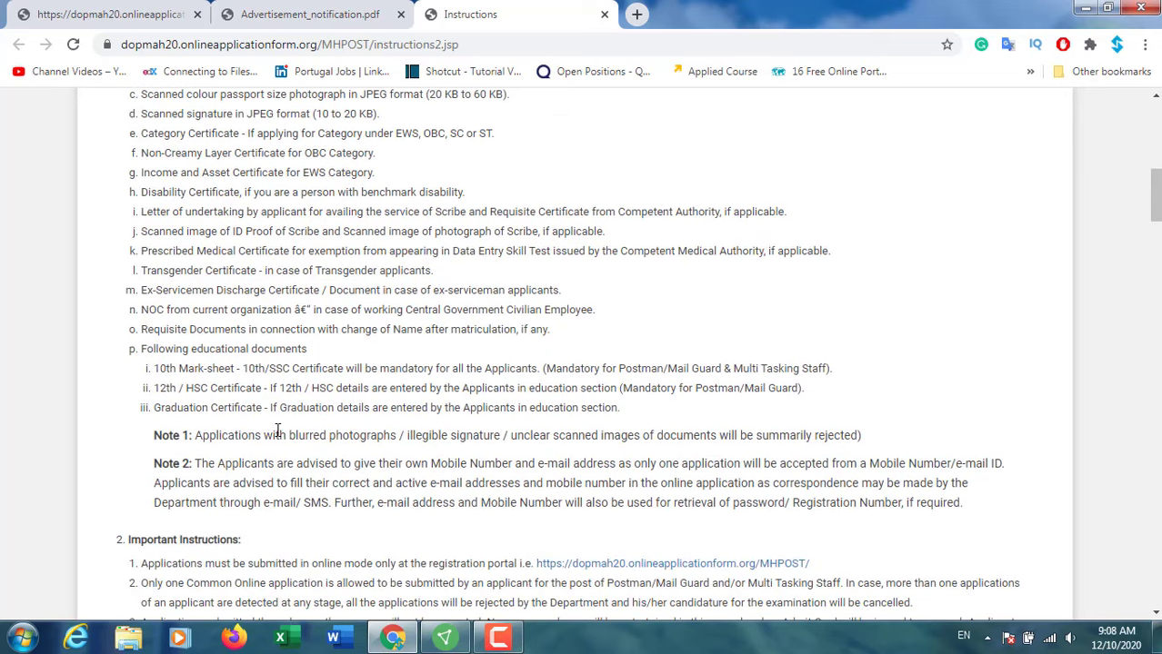
scroll(278, 431, down, 1)
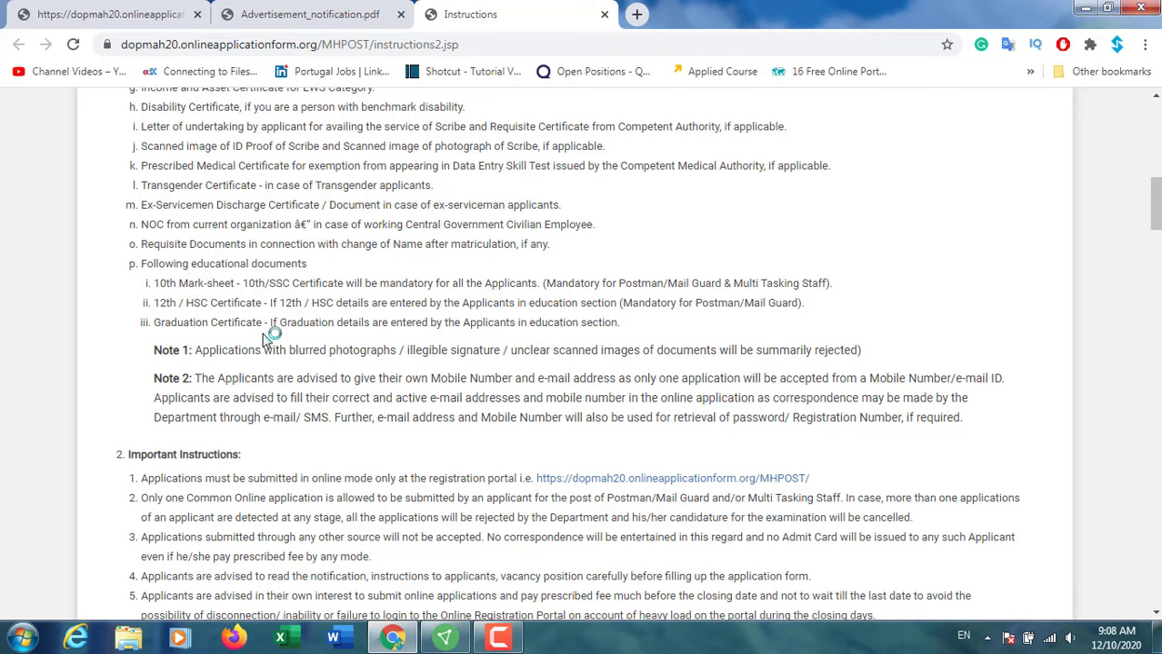
scroll(265, 338, down, 8)
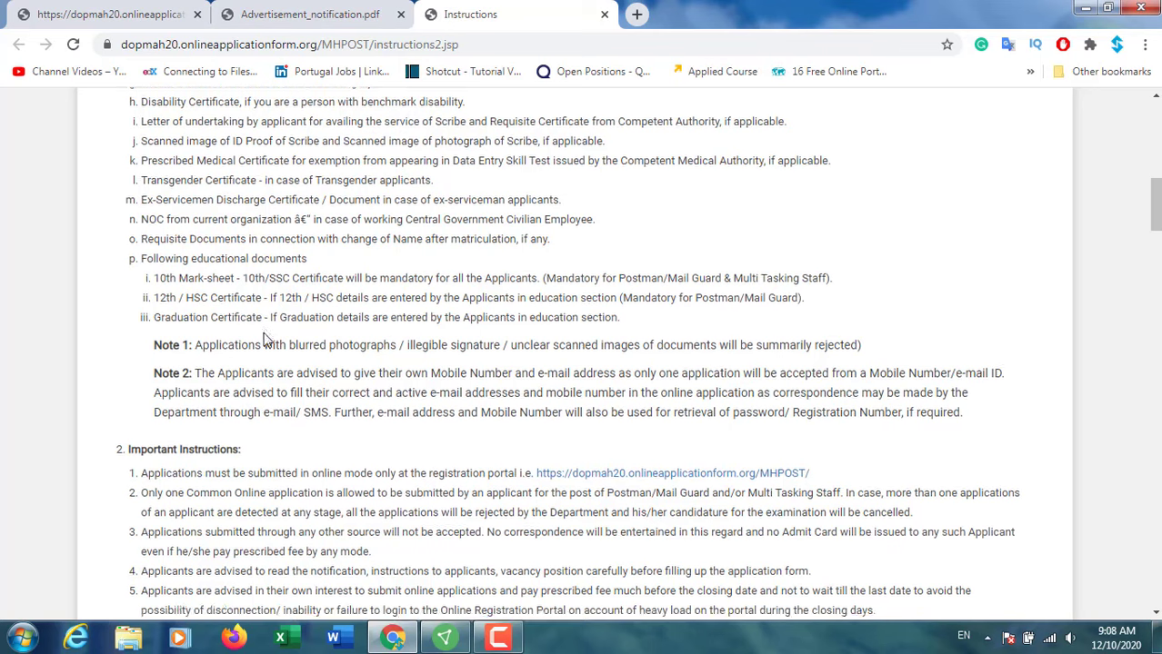
scroll(265, 333, down, 12)
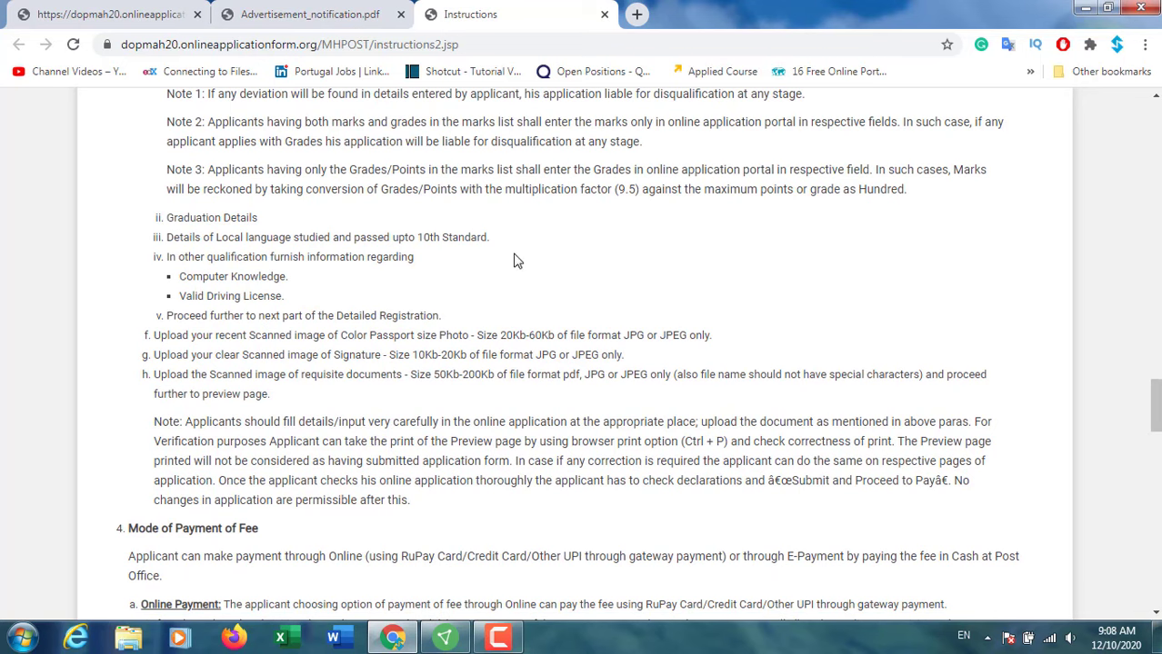
scroll(477, 259, up, 6)
click(498, 639)
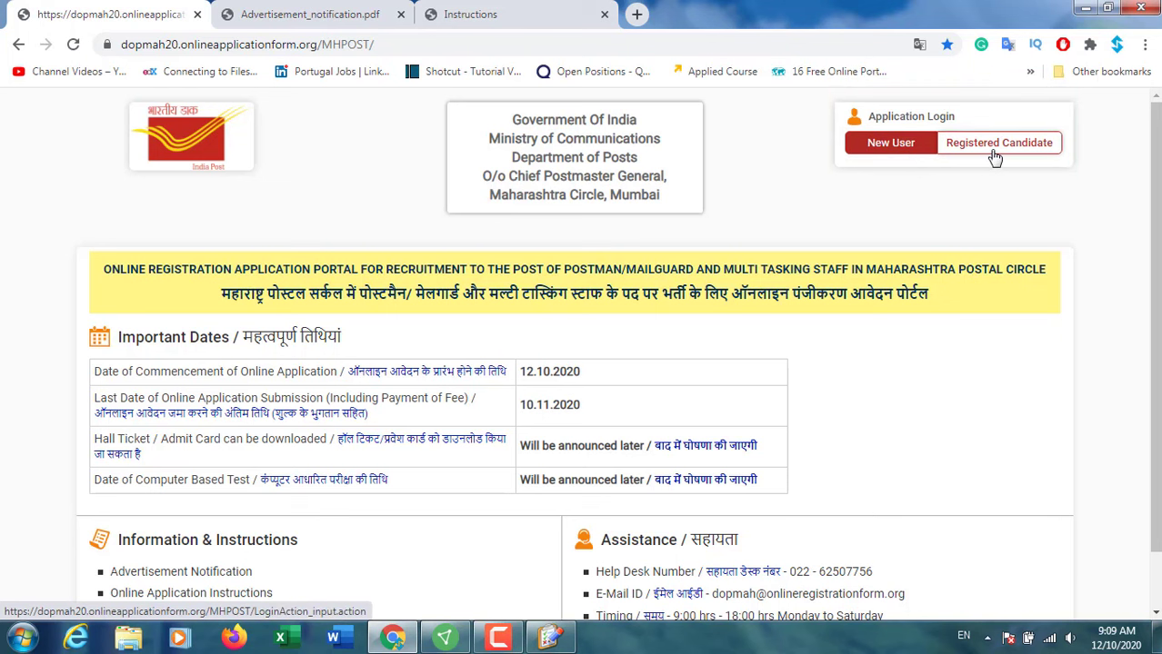
Step: Start a new registration, read past the examination centre list, and accept 'I have read and understood' to continue
click(874, 150)
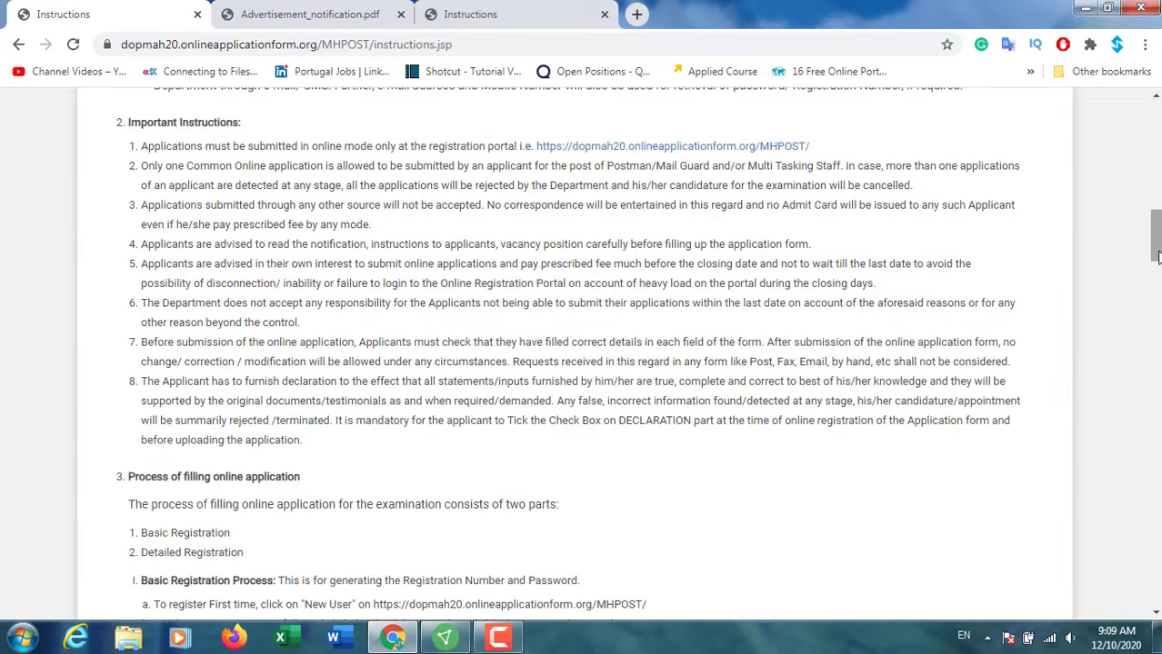
drag(1157, 258, 1156, 532)
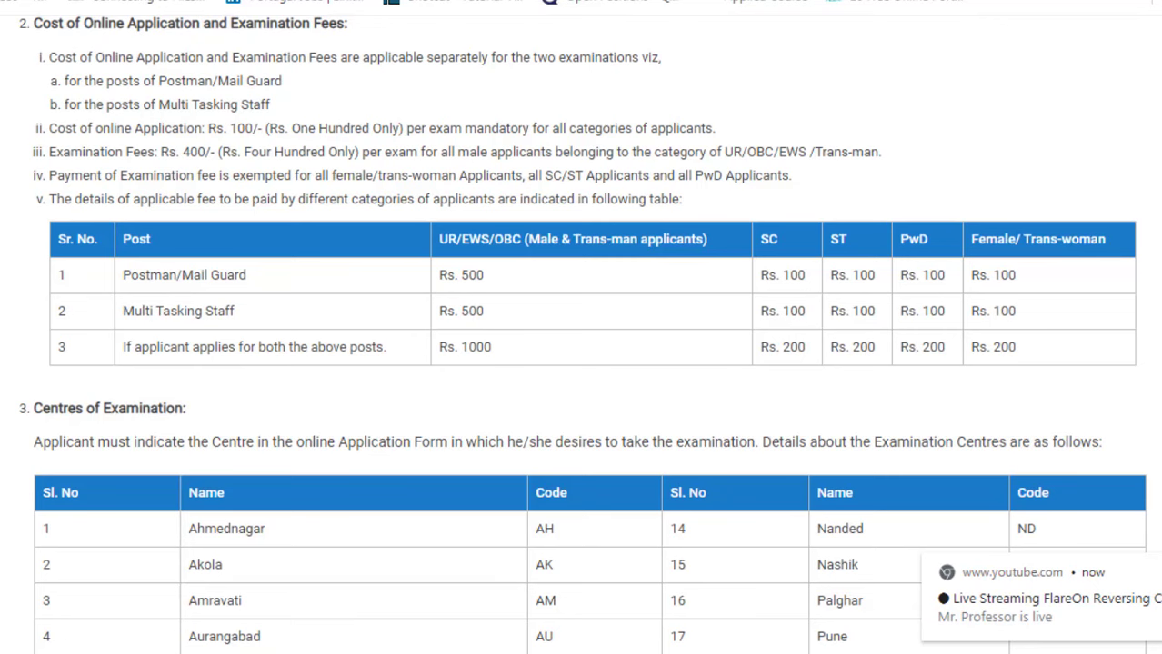
scroll(582, 336, down, 5)
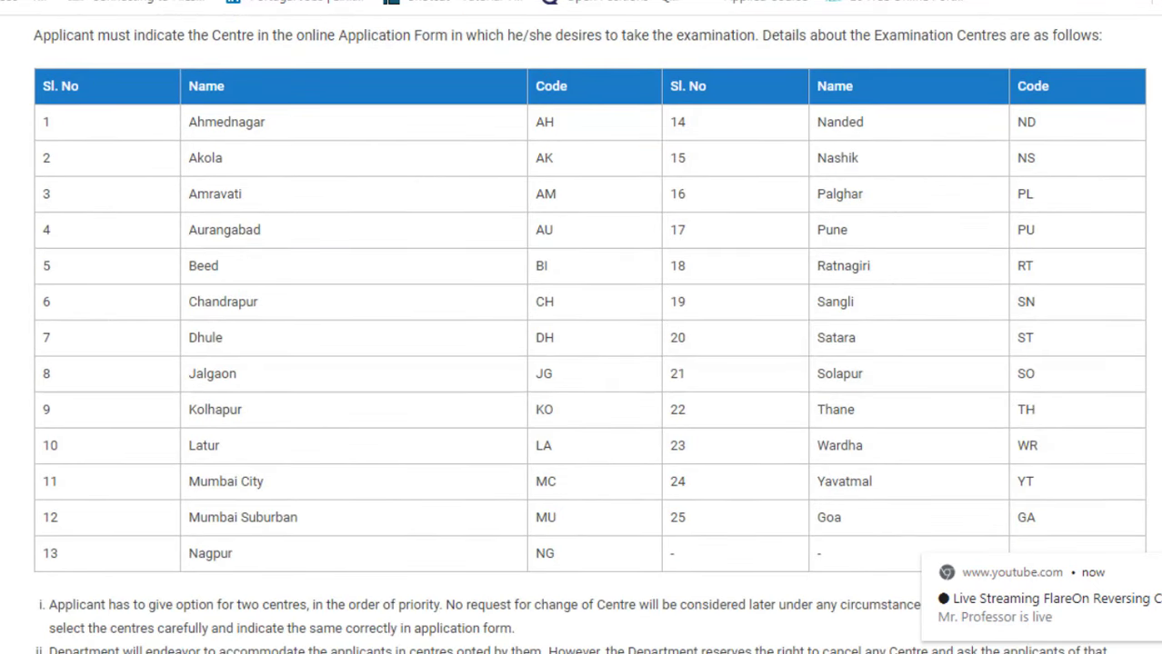
scroll(582, 337, down, 1)
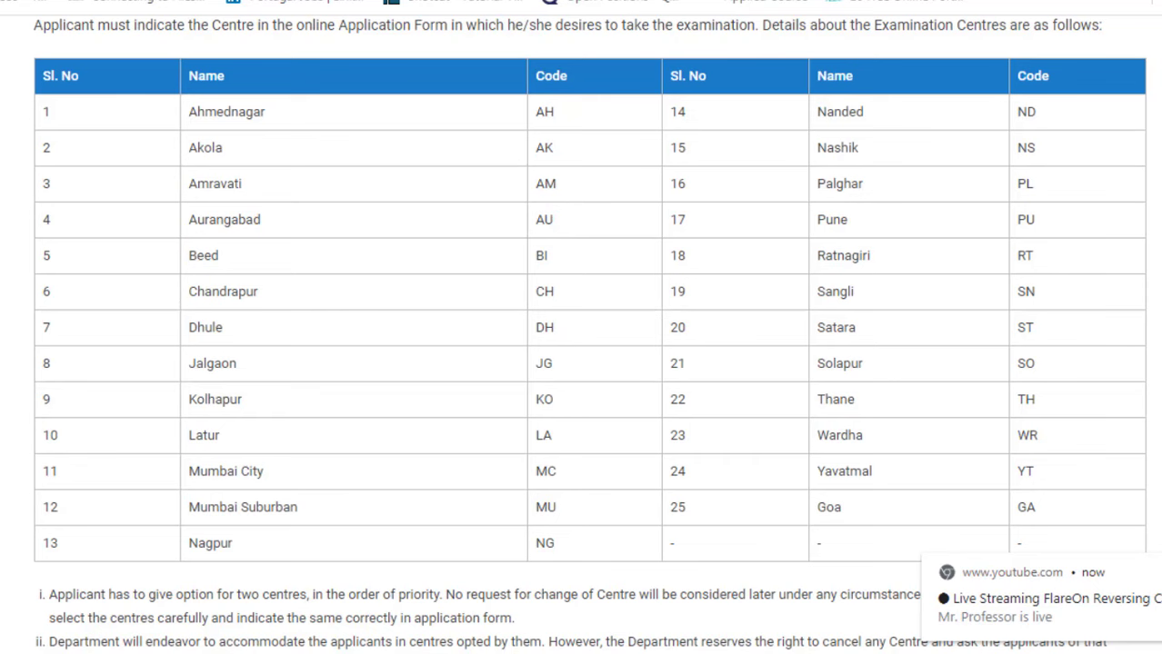
scroll(582, 327, down, 5)
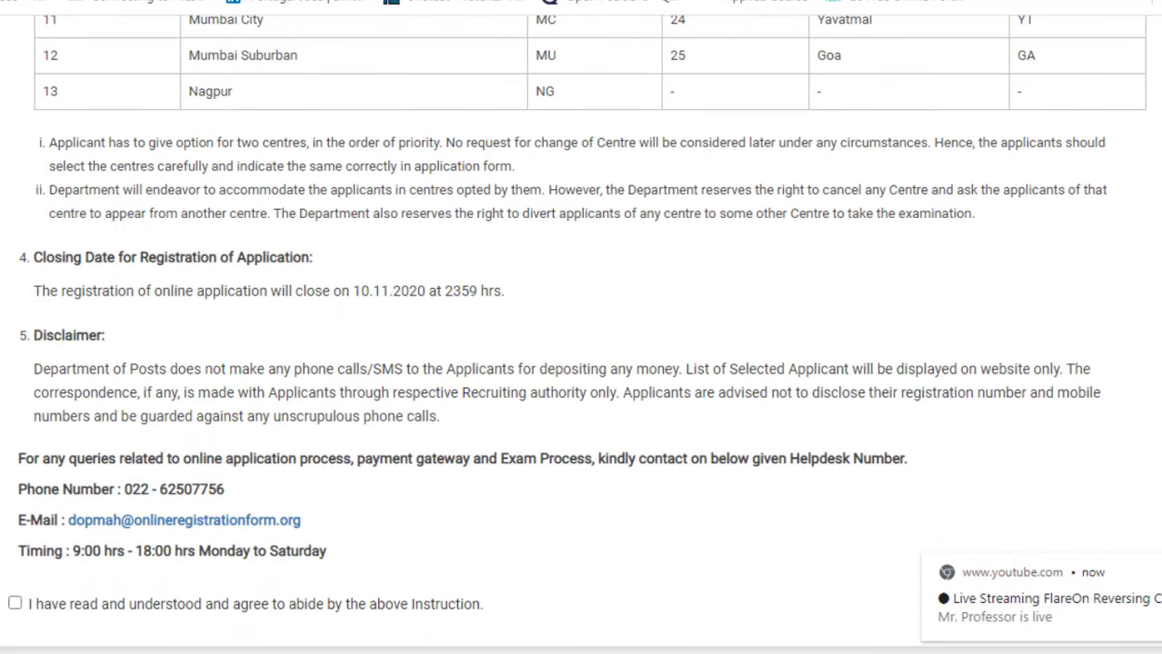
click(14, 604)
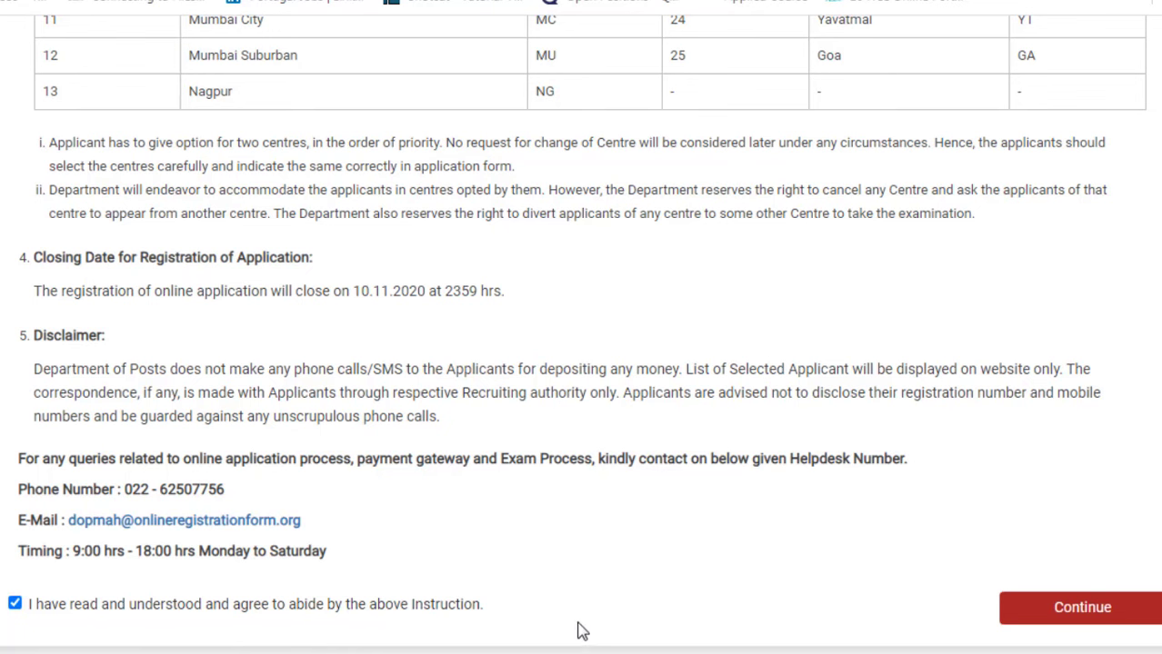
click(1059, 611)
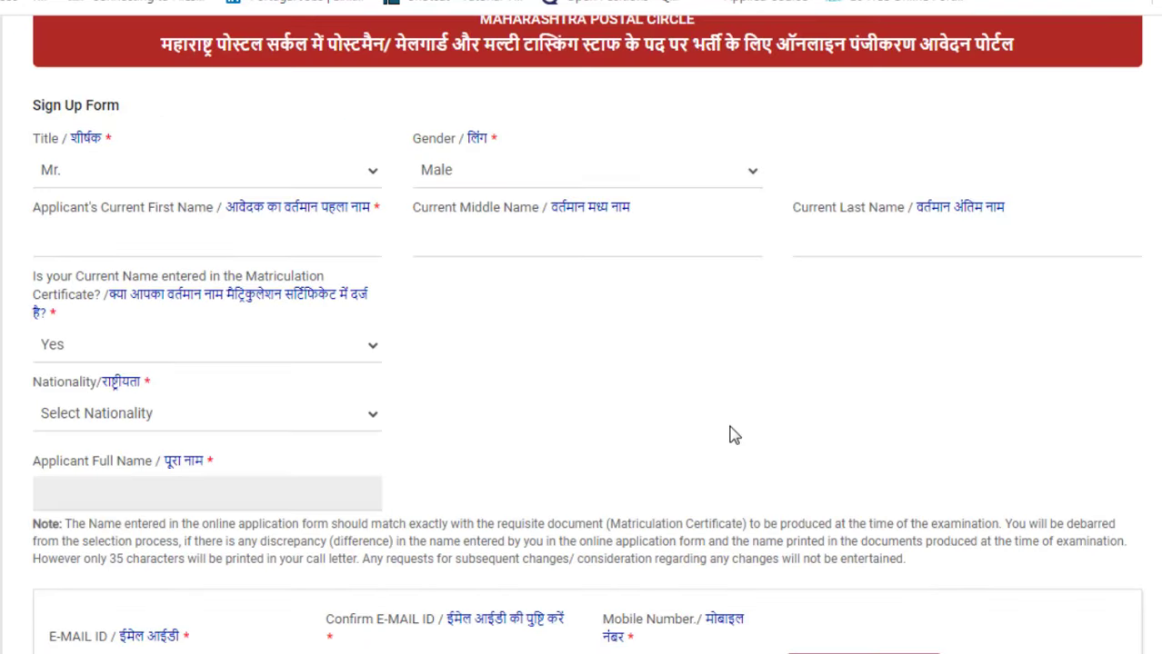
Step: Set the title to Mr. and gender to Male, then move through the first and middle name fields
click(346, 179)
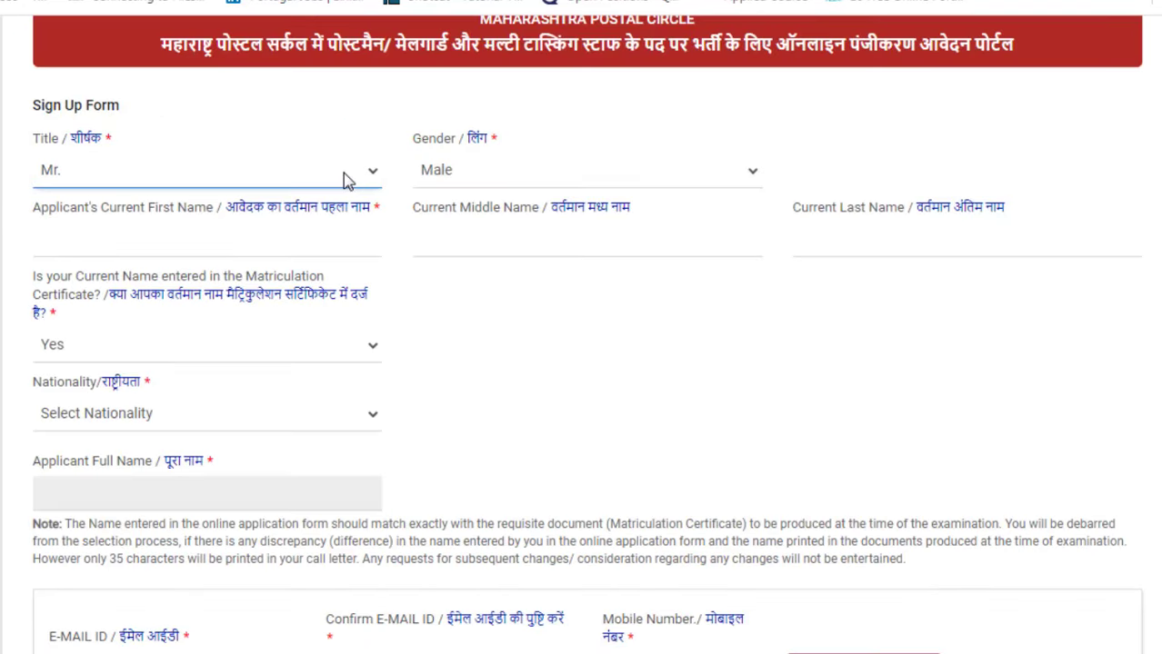
click(345, 179)
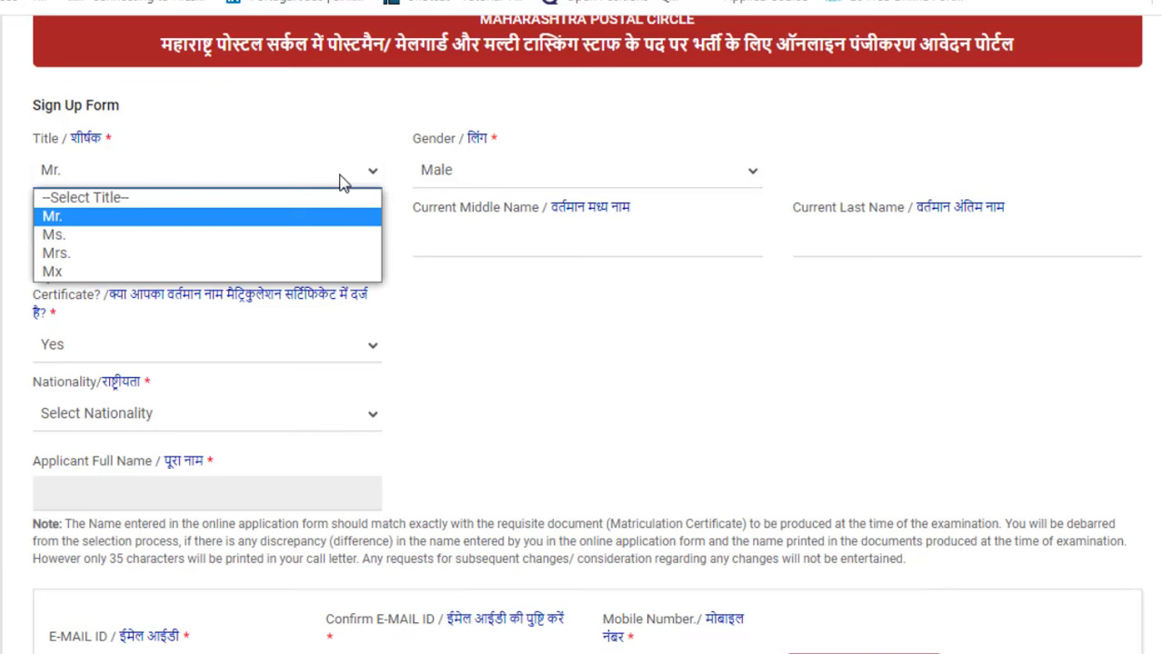
click(263, 217)
click(480, 182)
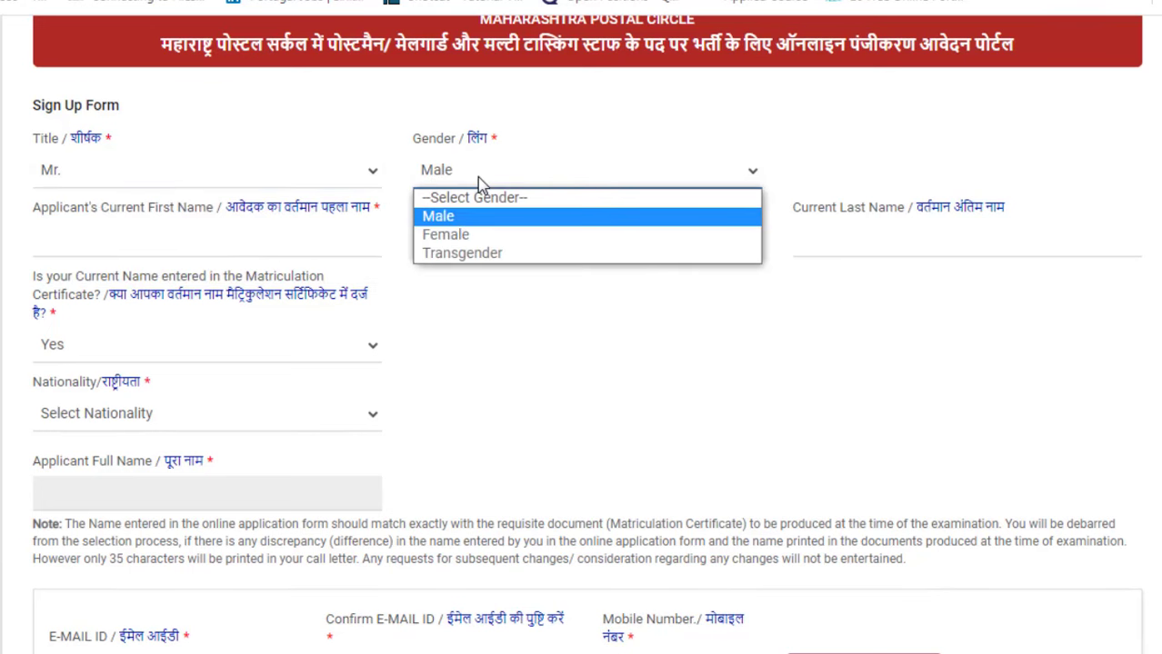
click(477, 226)
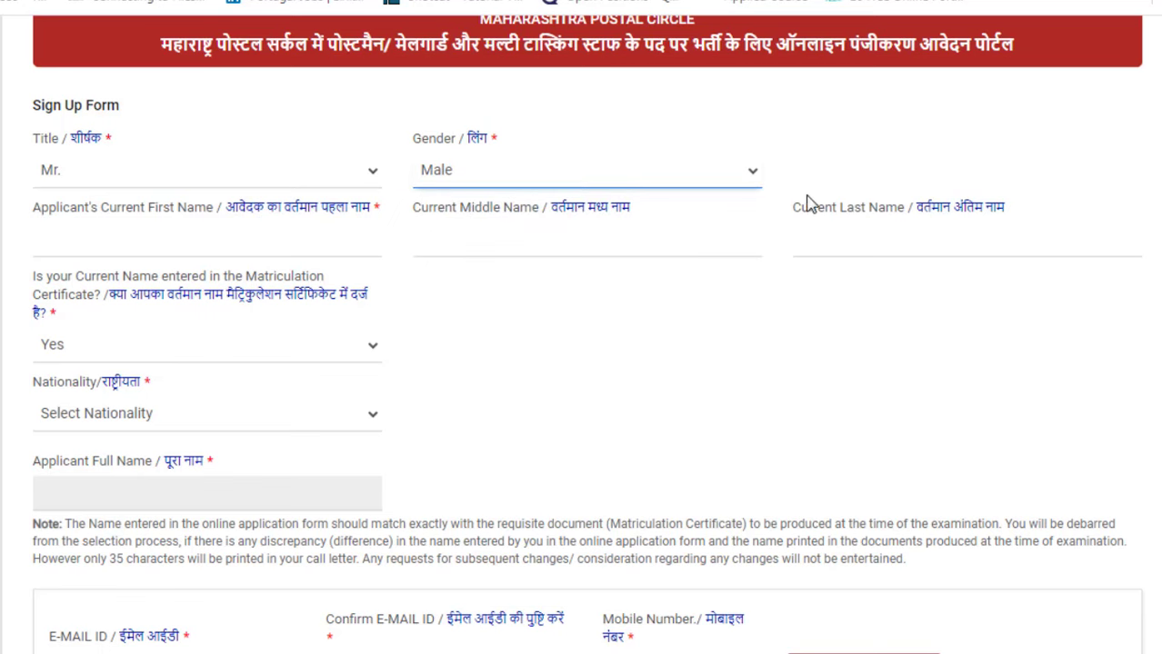
click(96, 248)
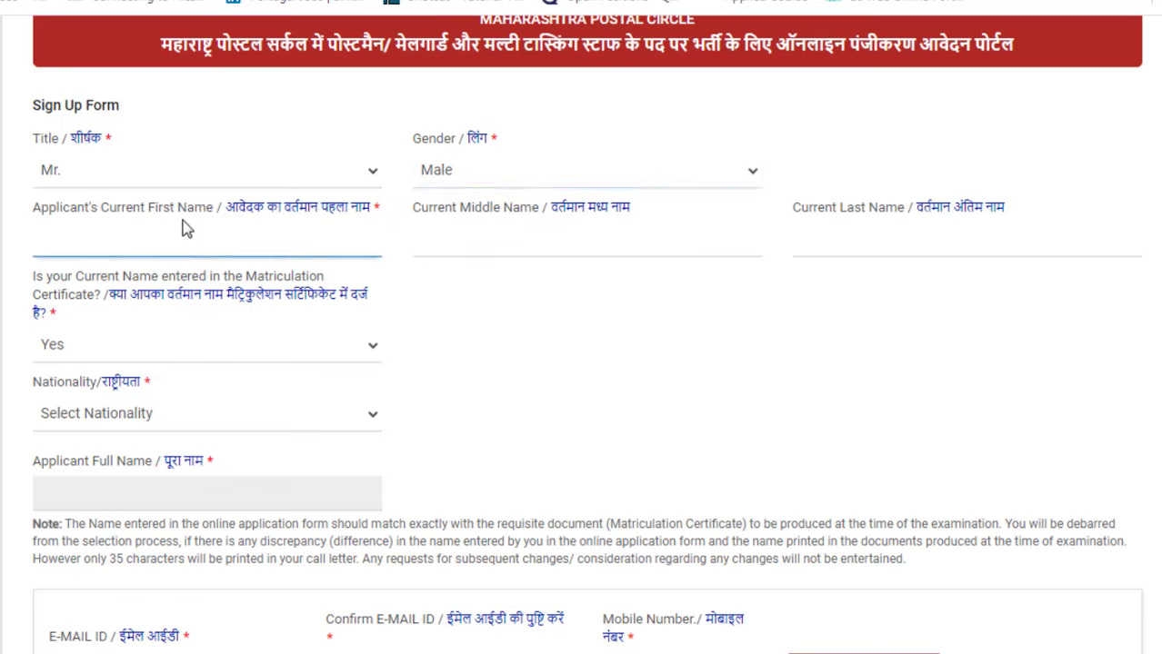
click(517, 240)
Step: Answer Yes to the matriculation name question and set nationality to A citizen of India
click(113, 354)
click(113, 355)
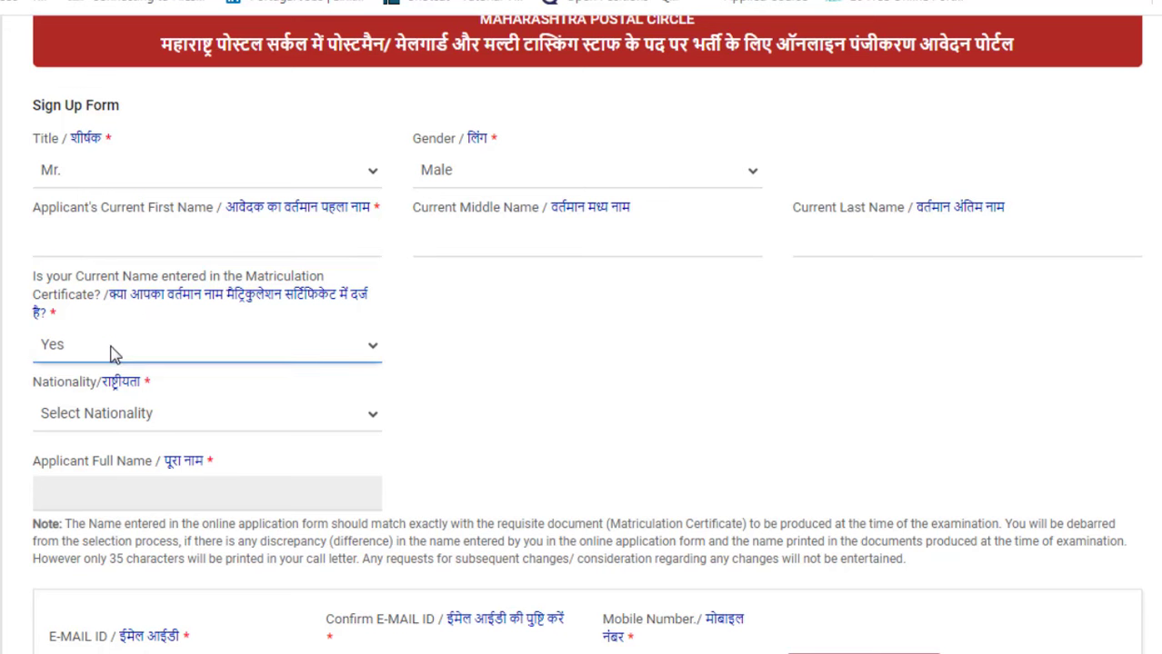
click(165, 417)
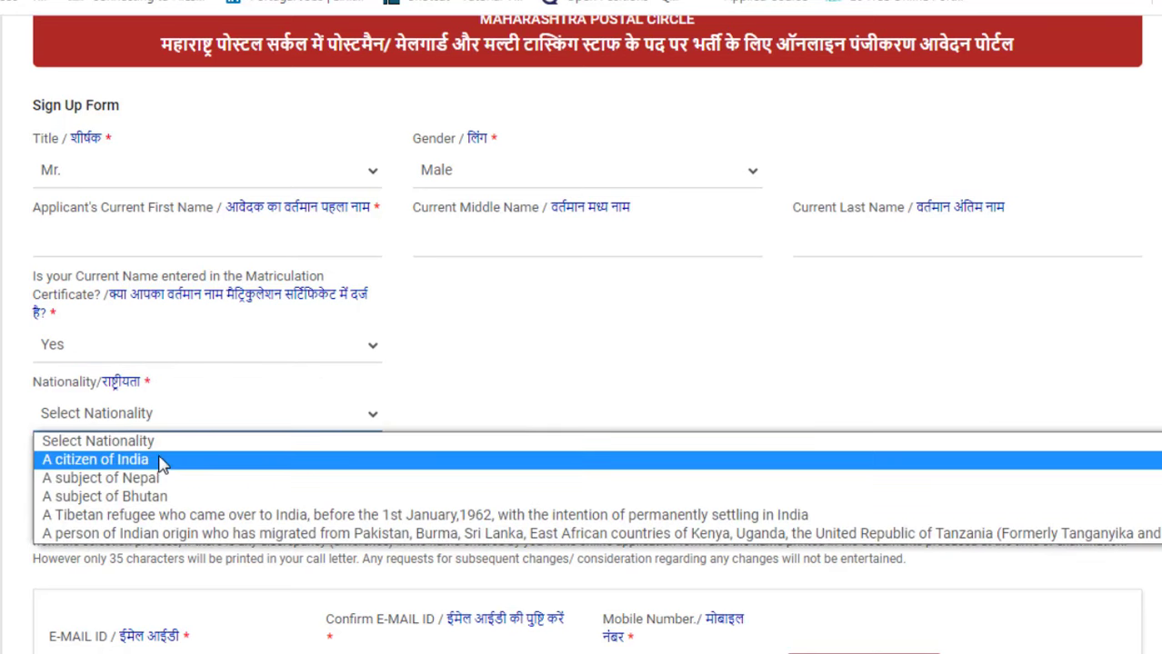
click(160, 463)
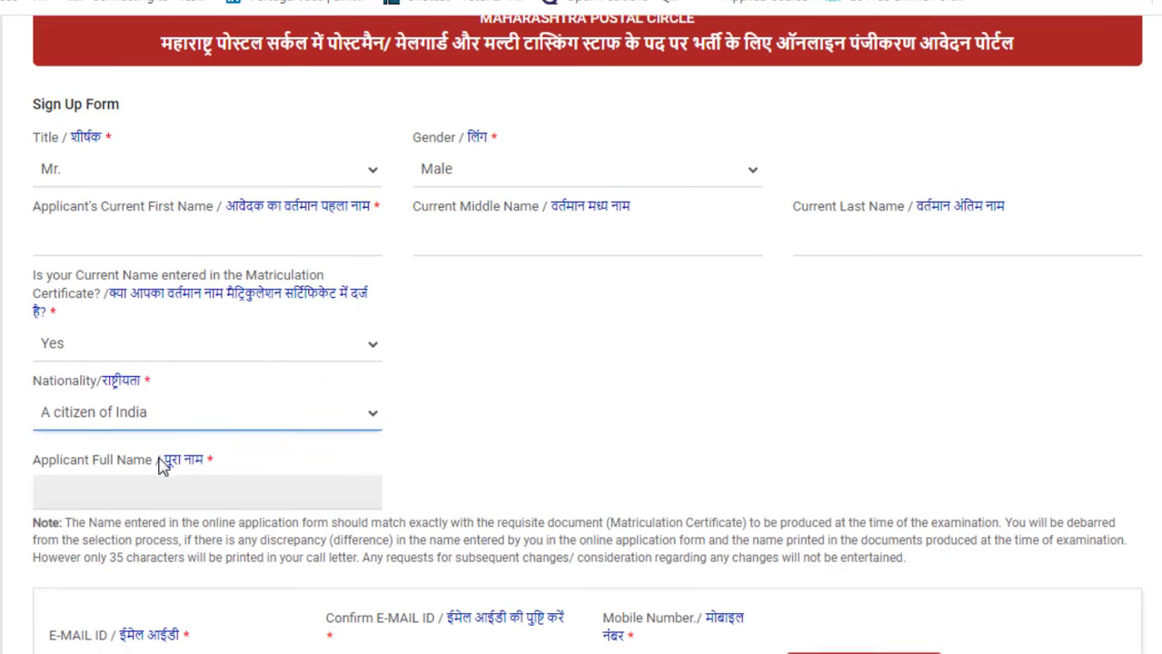
scroll(162, 466, down, 1)
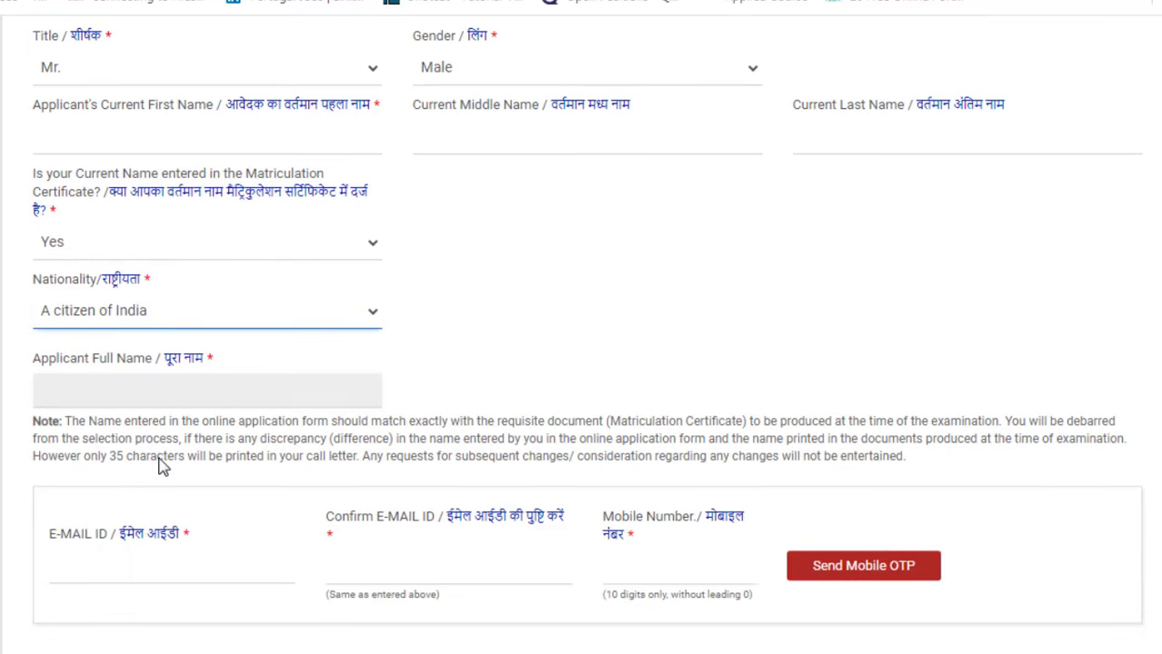
click(121, 392)
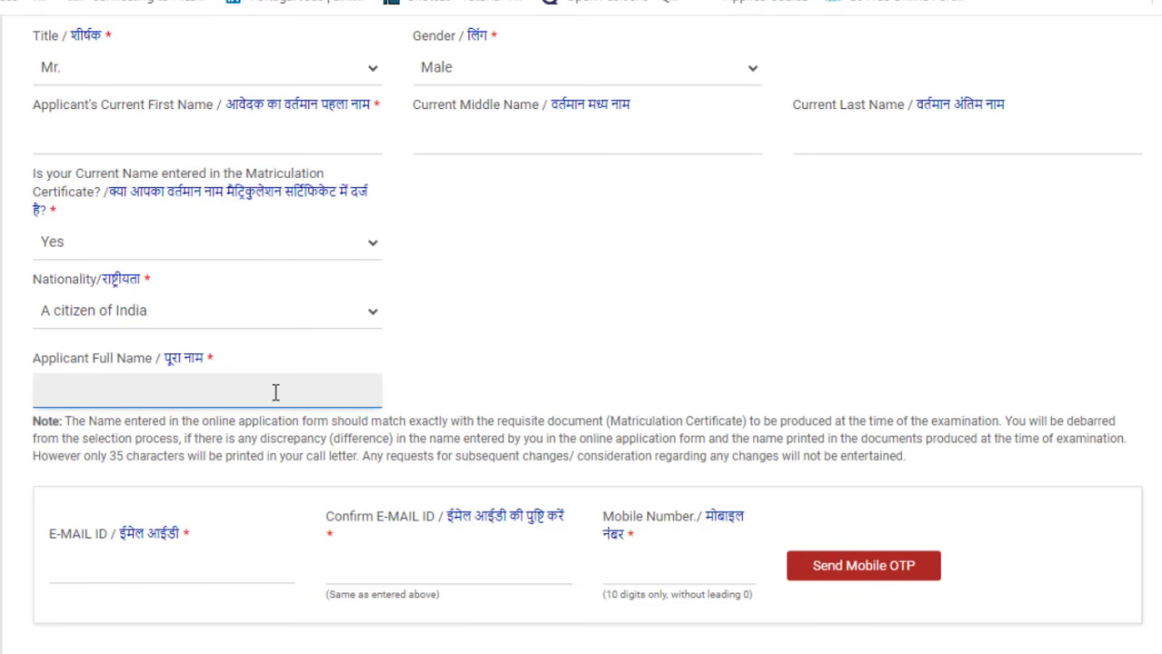
Step: Fill both e-mail fields with the saved address and request the mobile verification OTP
scroll(275, 392, down, 1)
click(196, 470)
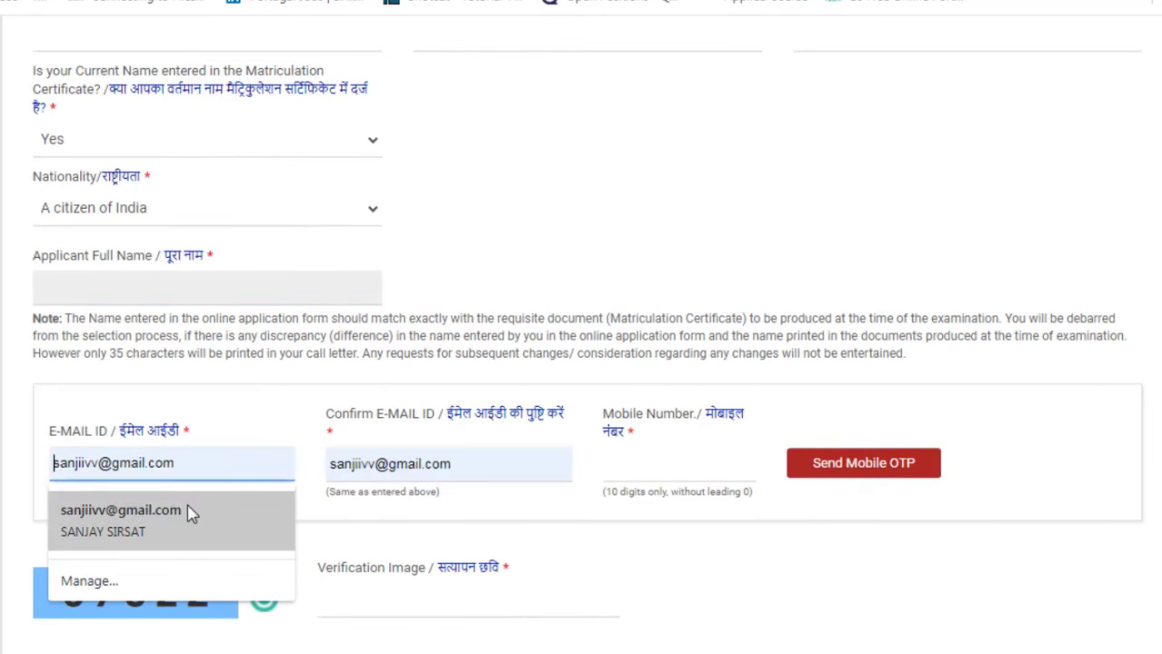
click(187, 505)
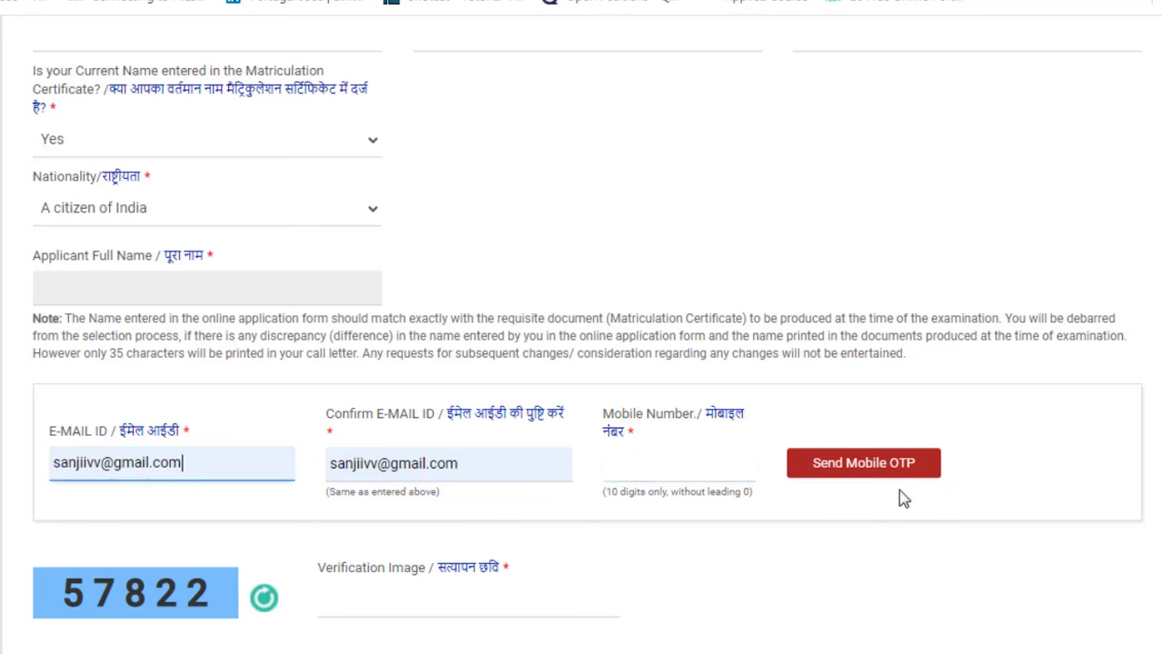
click(811, 473)
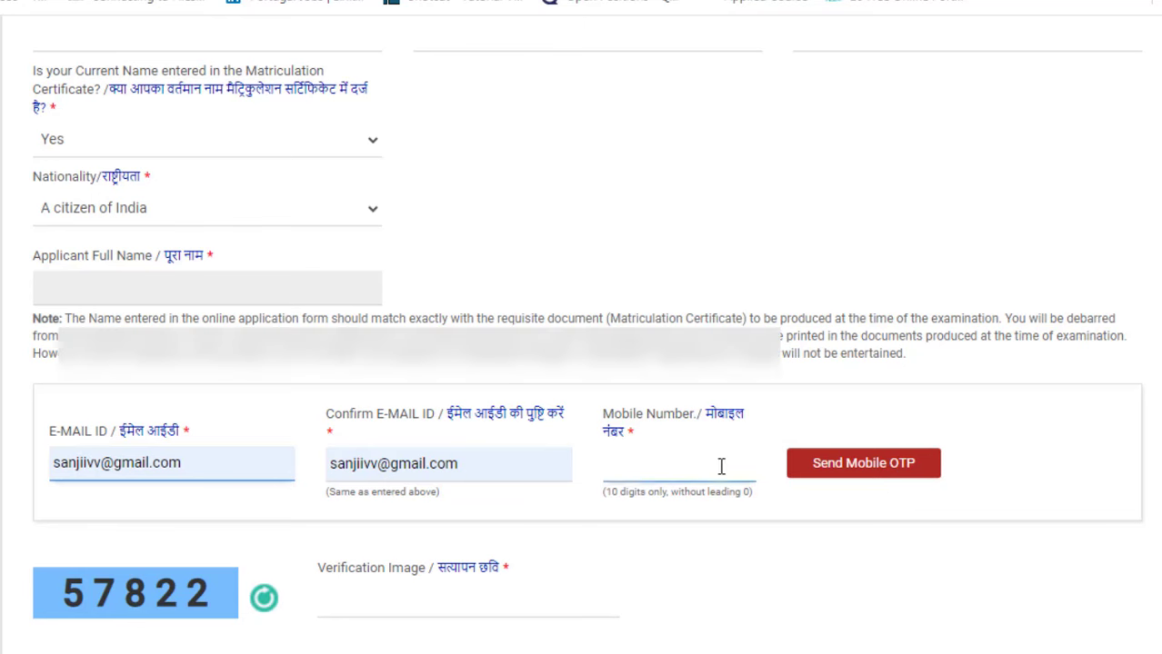
Step: Enter the received mobile OTP and the captcha answer, accept the candidate declaration, and submit the registration
scroll(695, 501, down, 1)
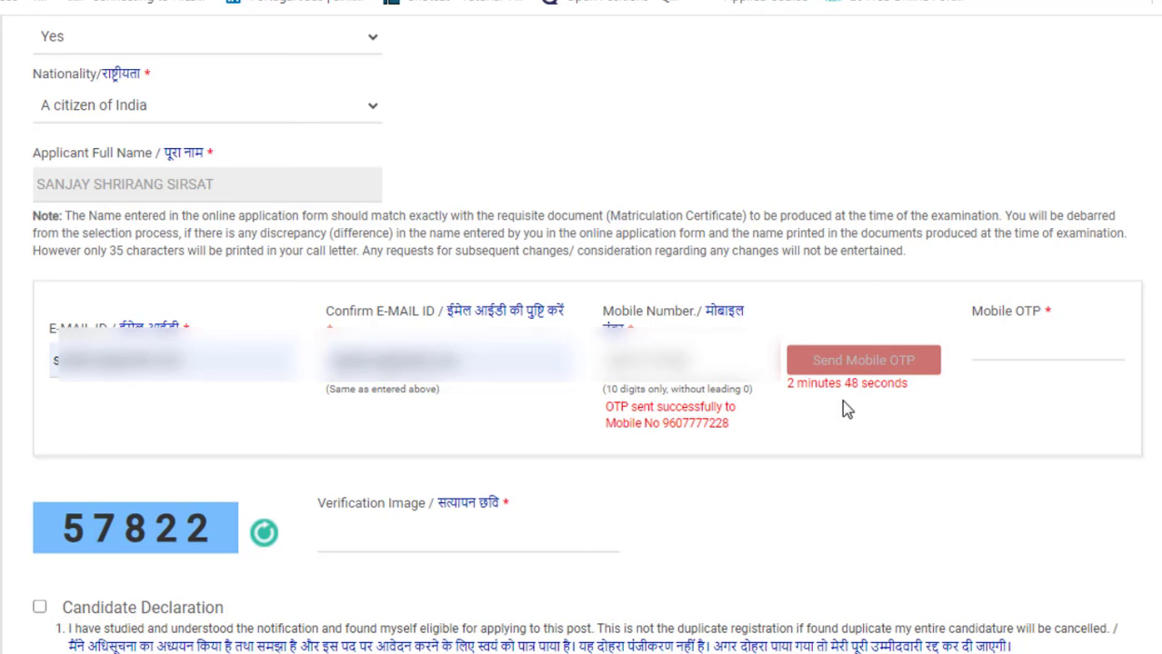
click(989, 354)
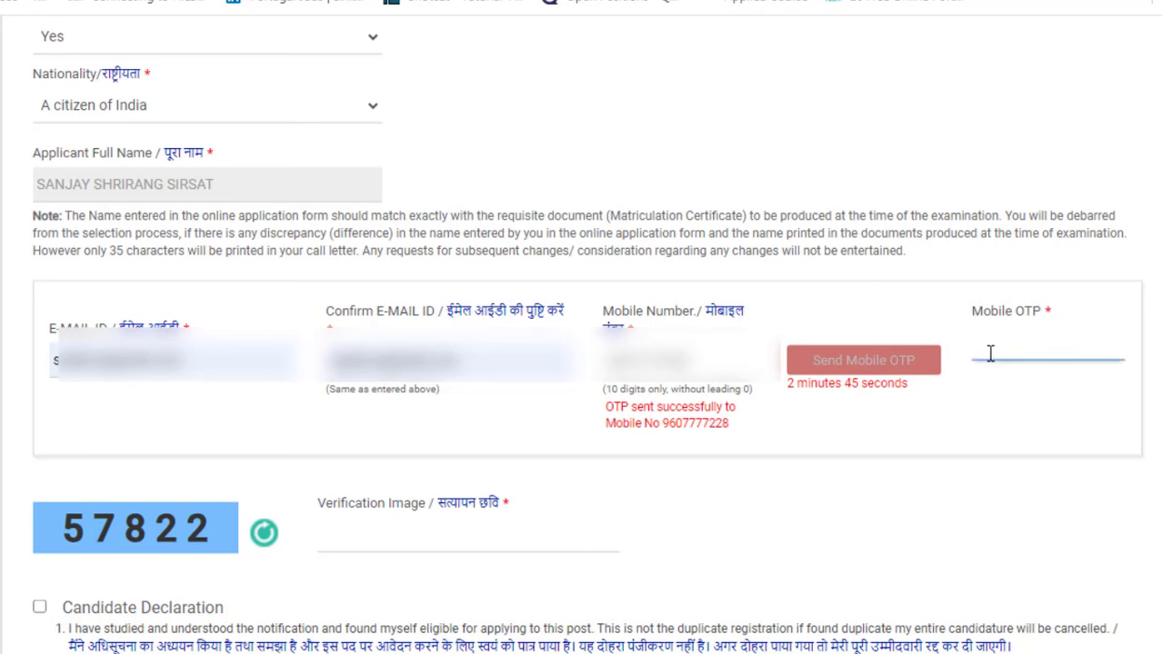
click(946, 323)
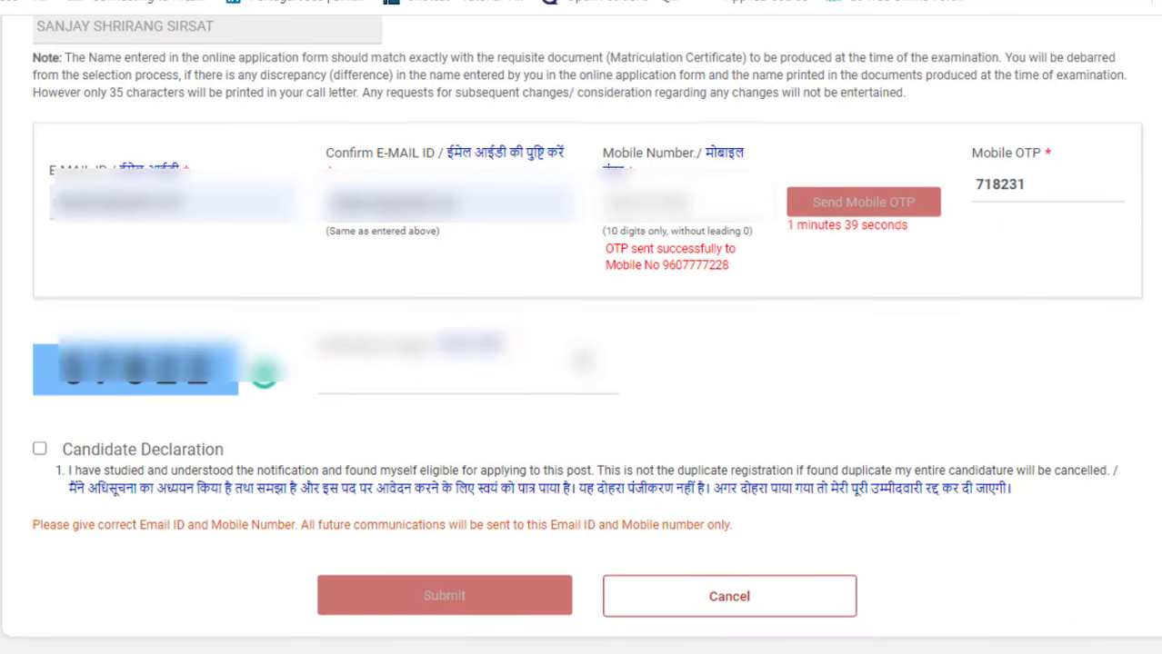
click(321, 389)
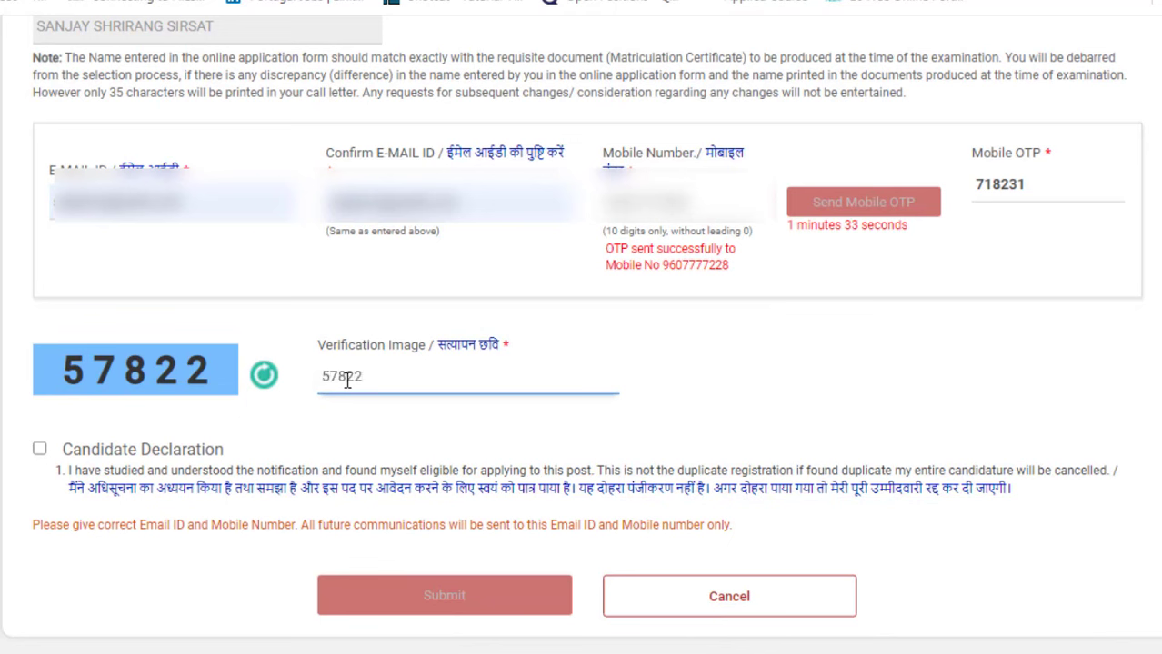
click(40, 449)
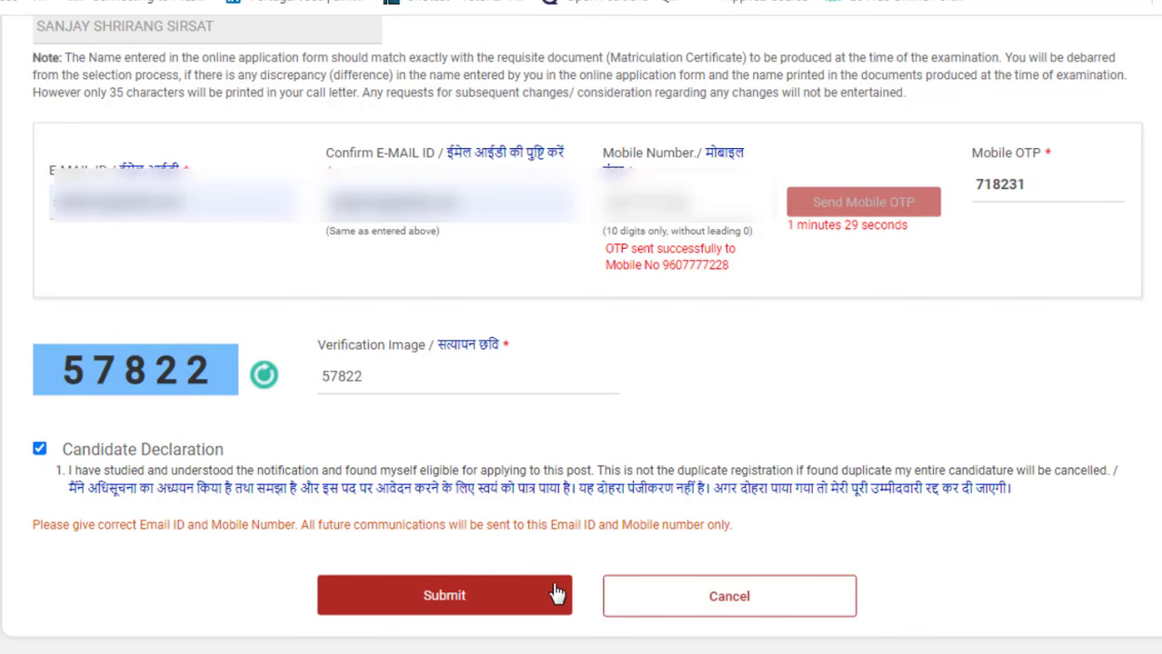
click(515, 602)
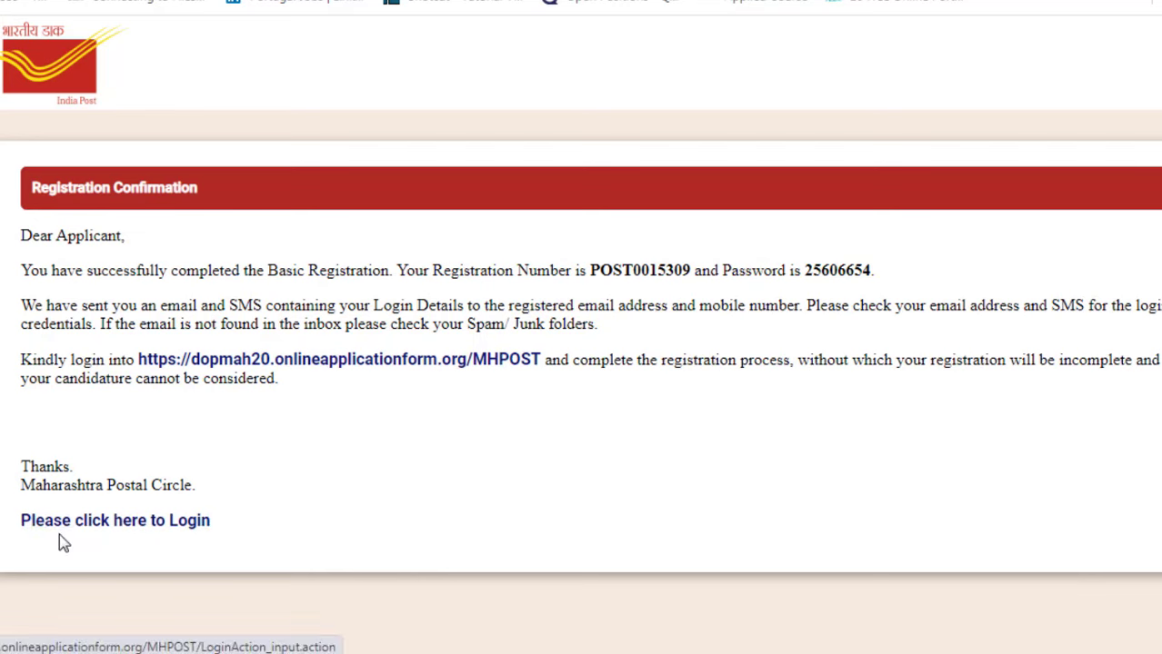
Step: Follow 'Please click here to Login' to reach the Online Application Registration login page
click(143, 534)
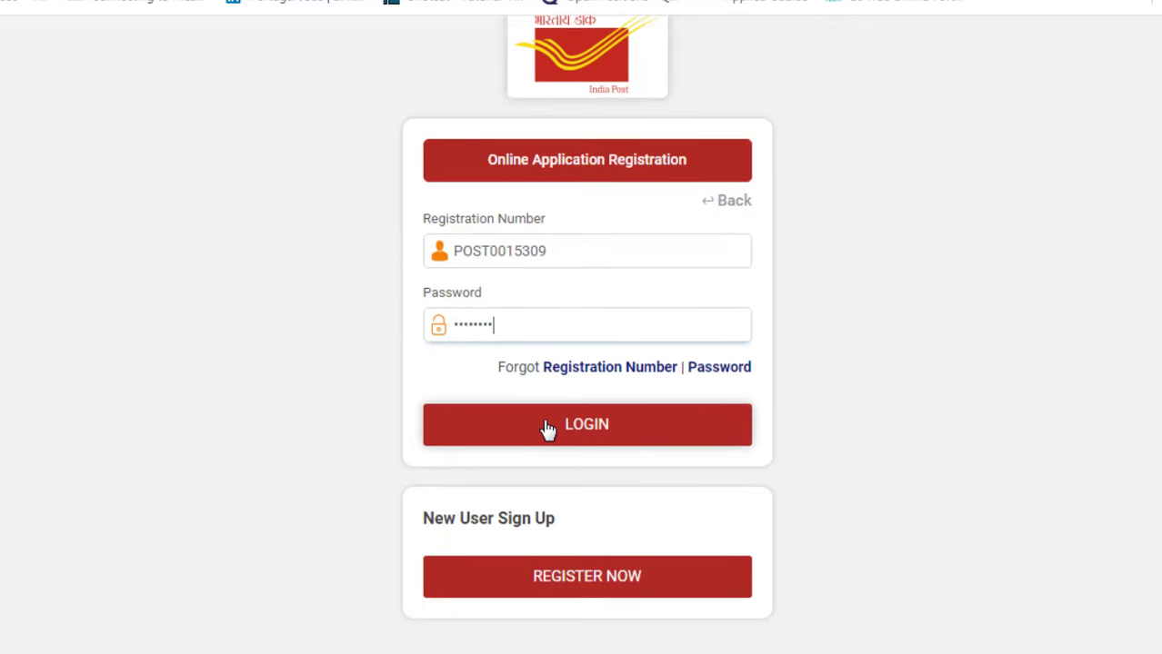
Step: Log in with the new registration number and password, skipping the Change Password dialog
click(569, 425)
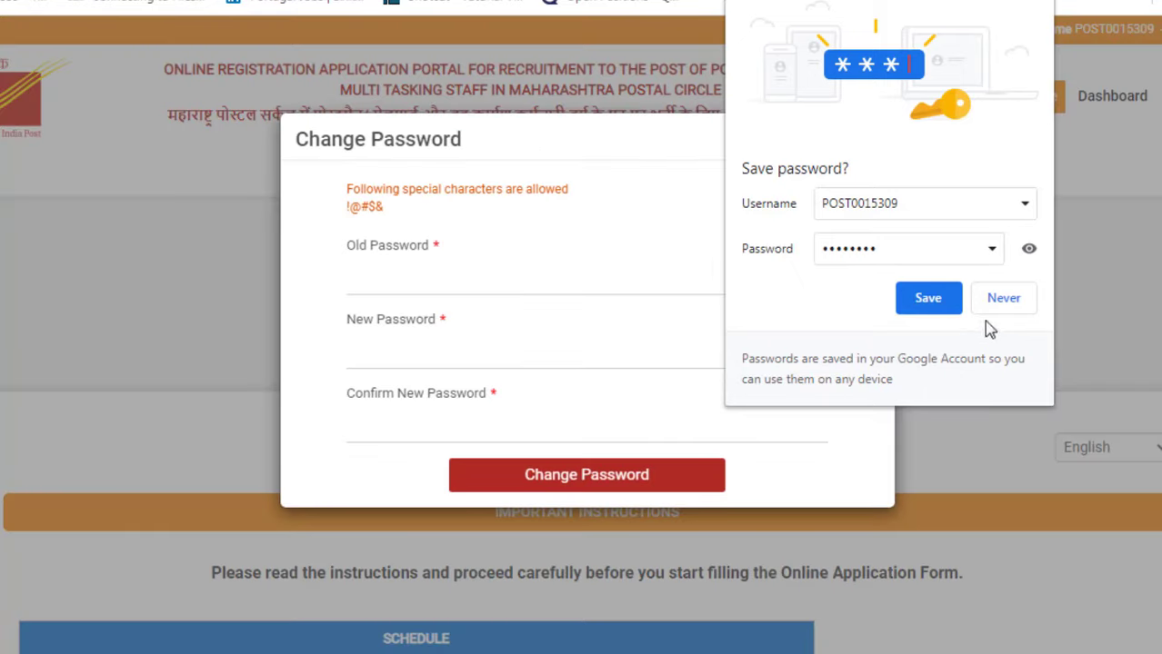
click(1038, 3)
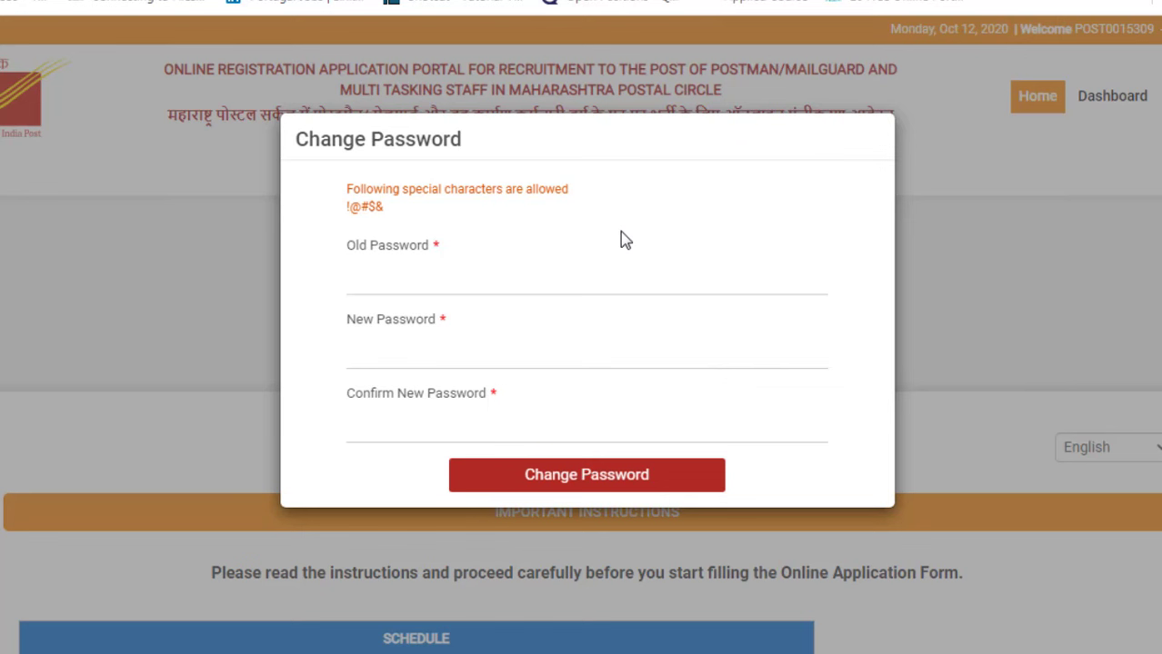
click(475, 280)
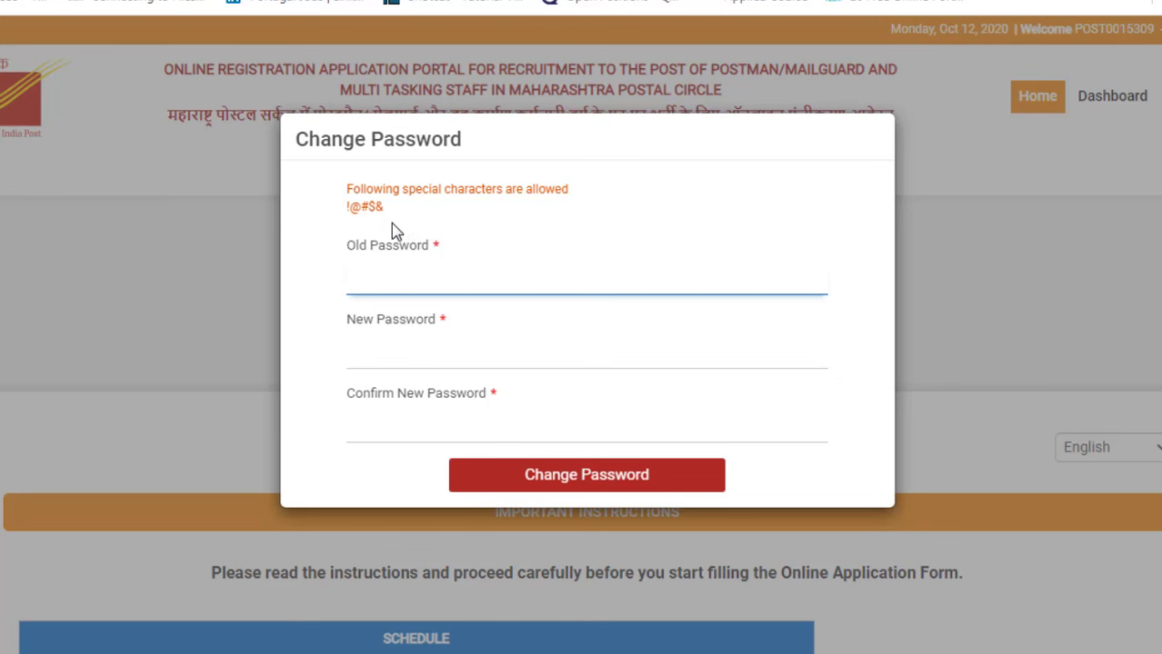
click(515, 415)
key(Escape)
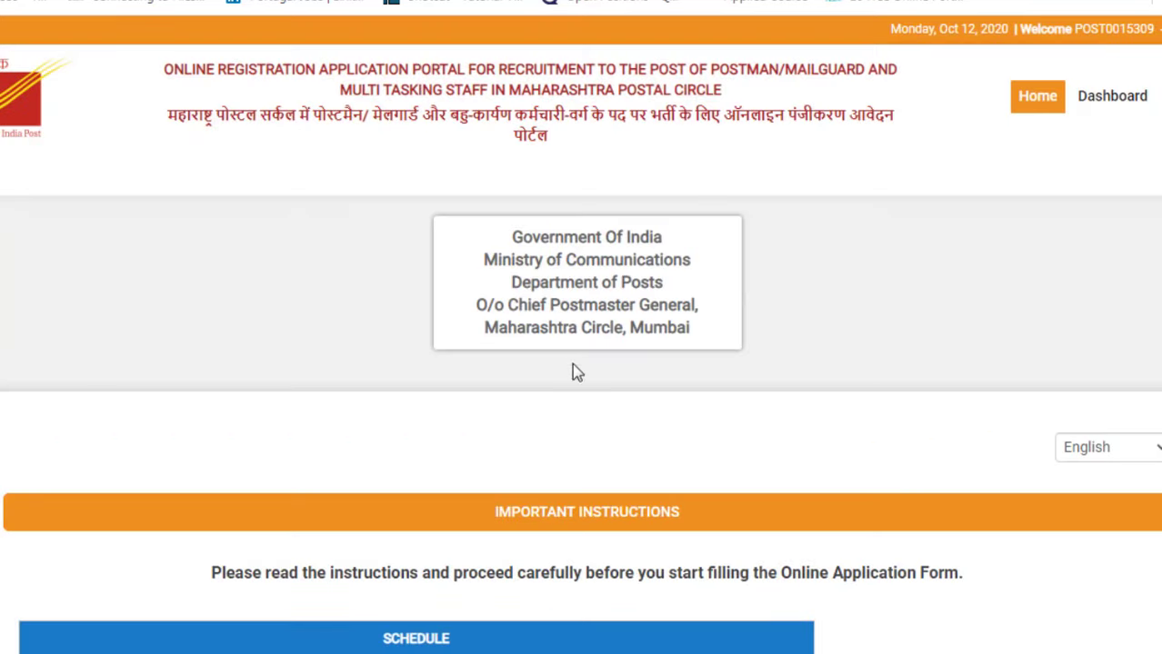
Step: Scroll to the bottom of the Important Instructions and continue to the Personal Details form
click(1091, 28)
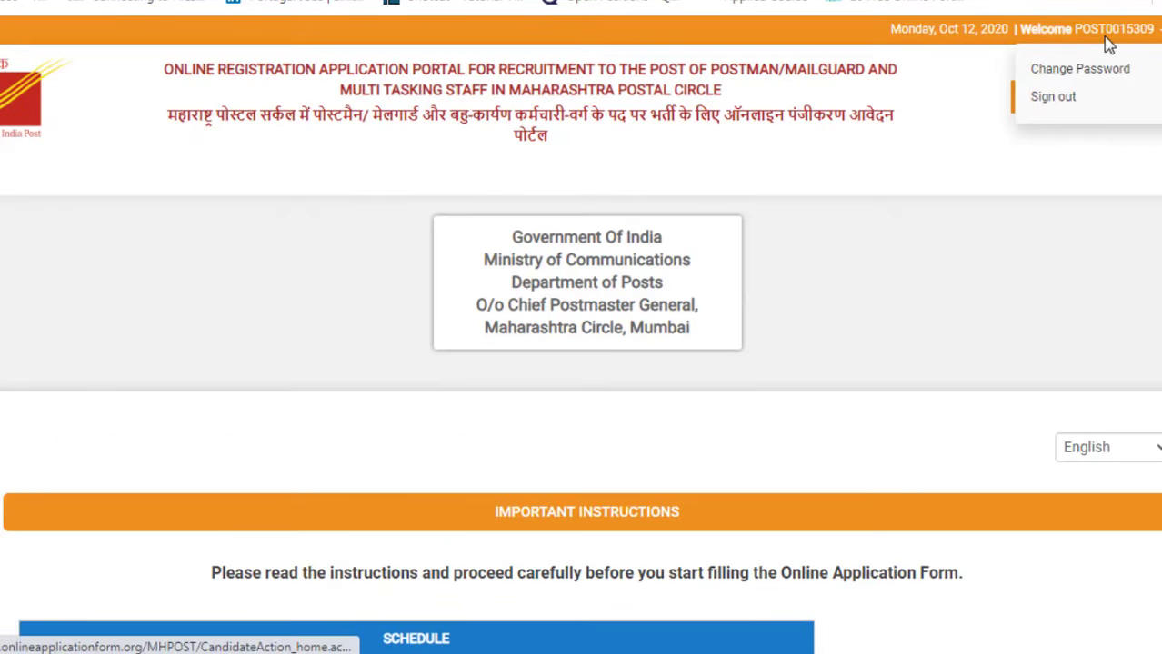
scroll(582, 327, down, 20)
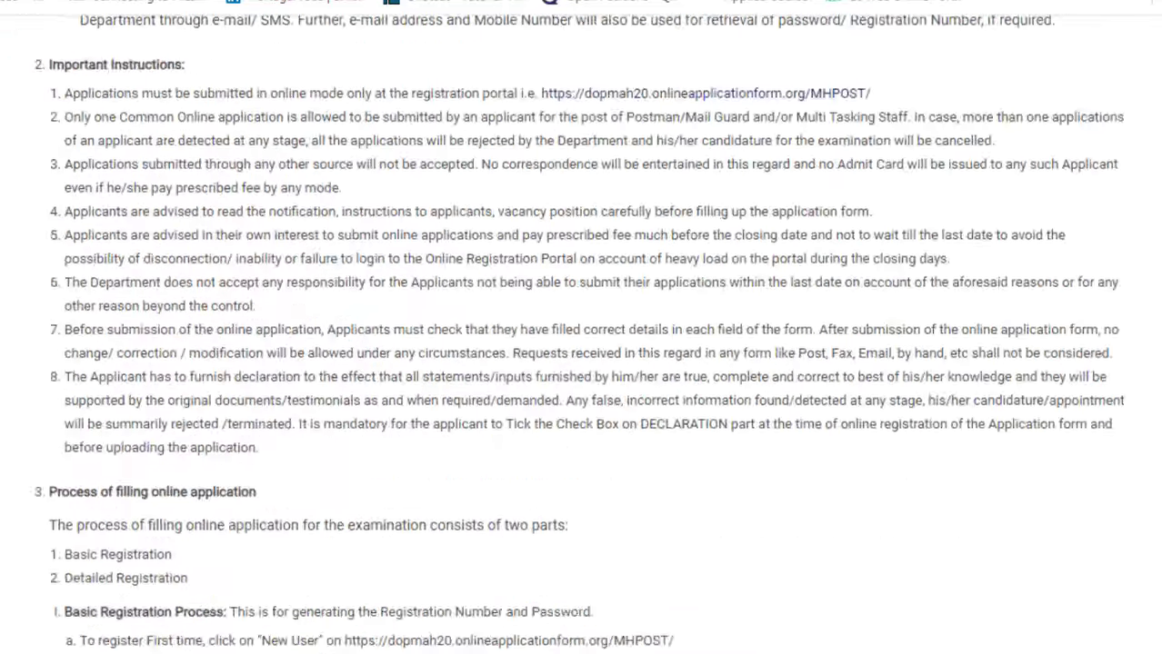
scroll(581, 327, down, 15)
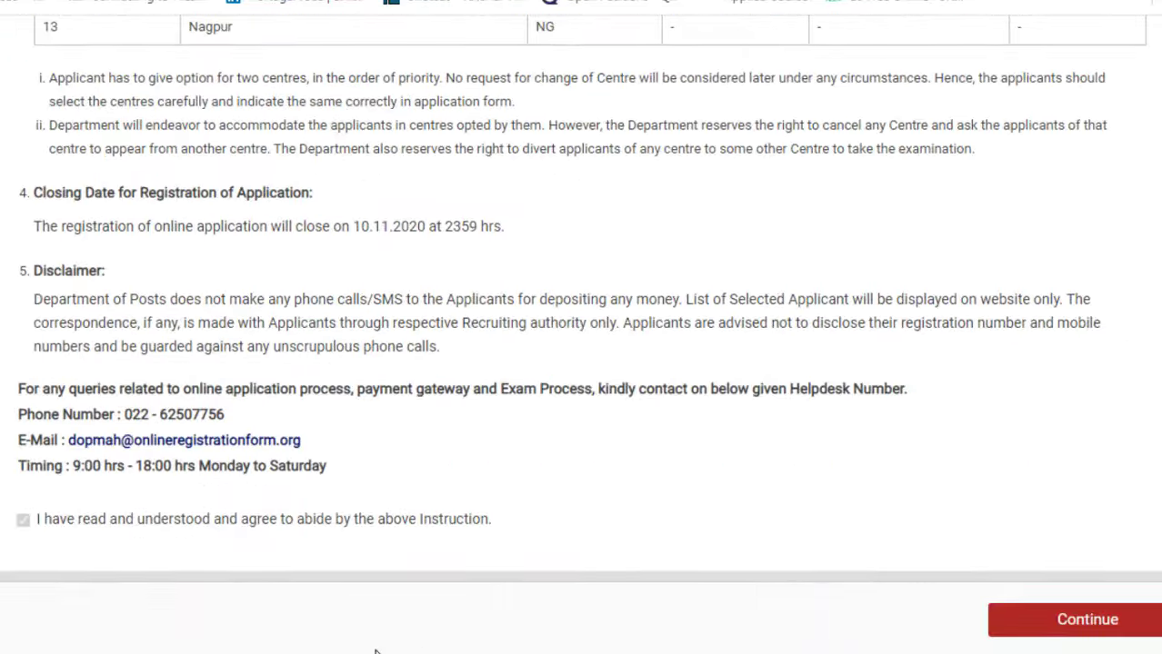
click(1033, 624)
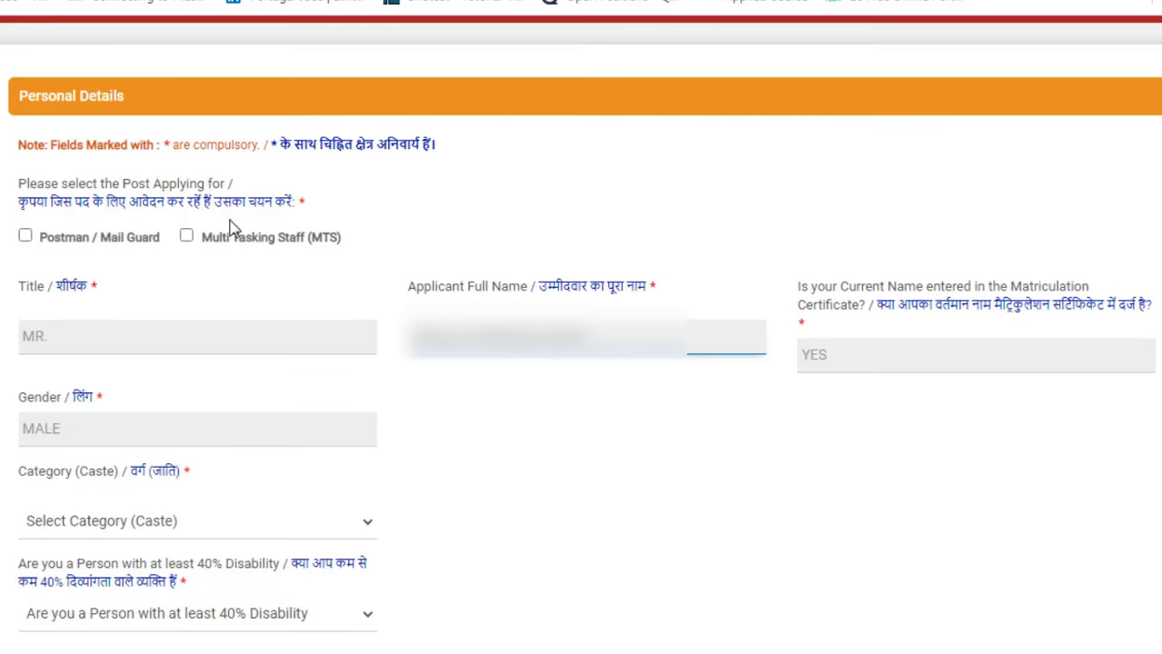
Step: Apply for both the Postman / Mail Guard and Multi Tasking Staff (MTS) posts
click(24, 238)
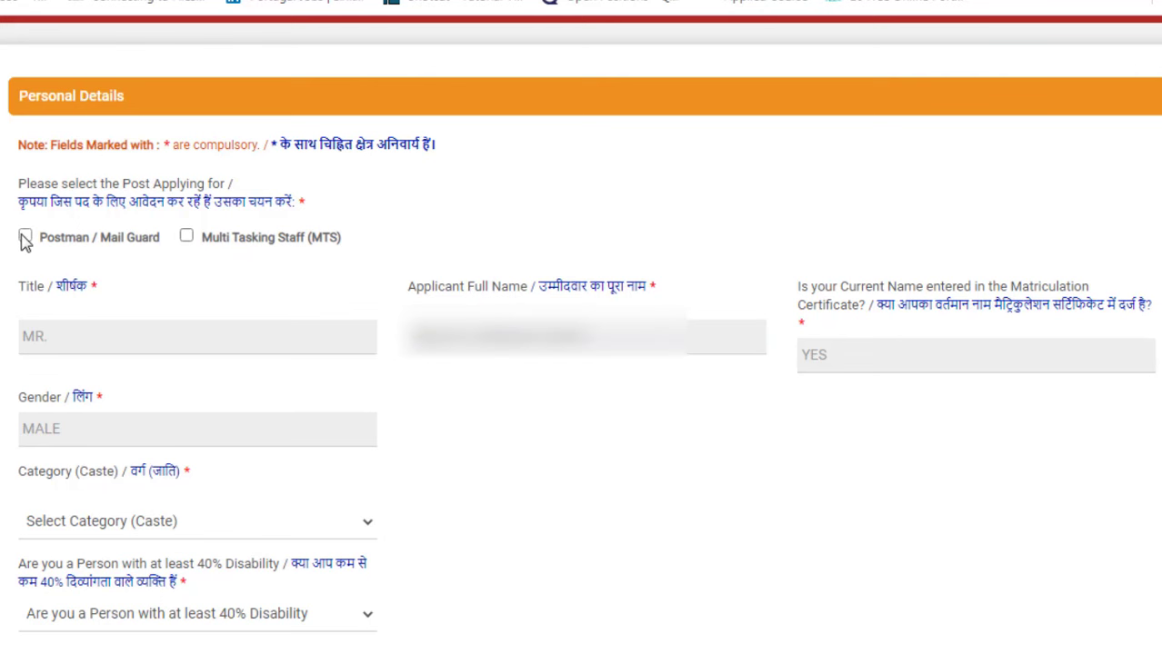
click(25, 239)
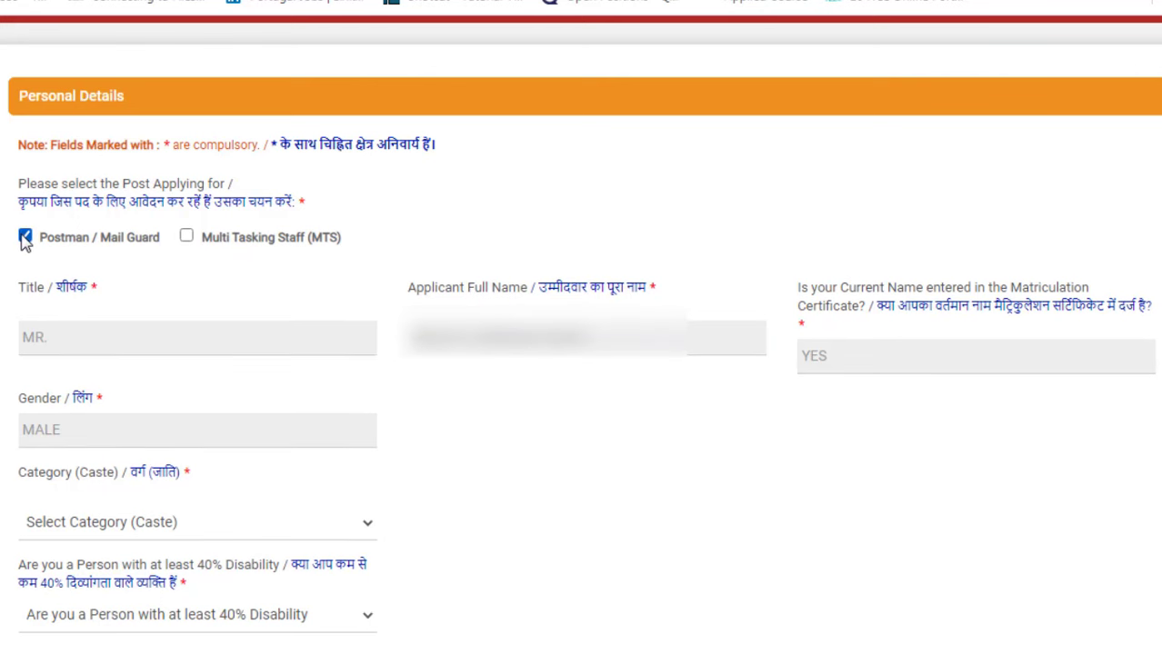
click(187, 237)
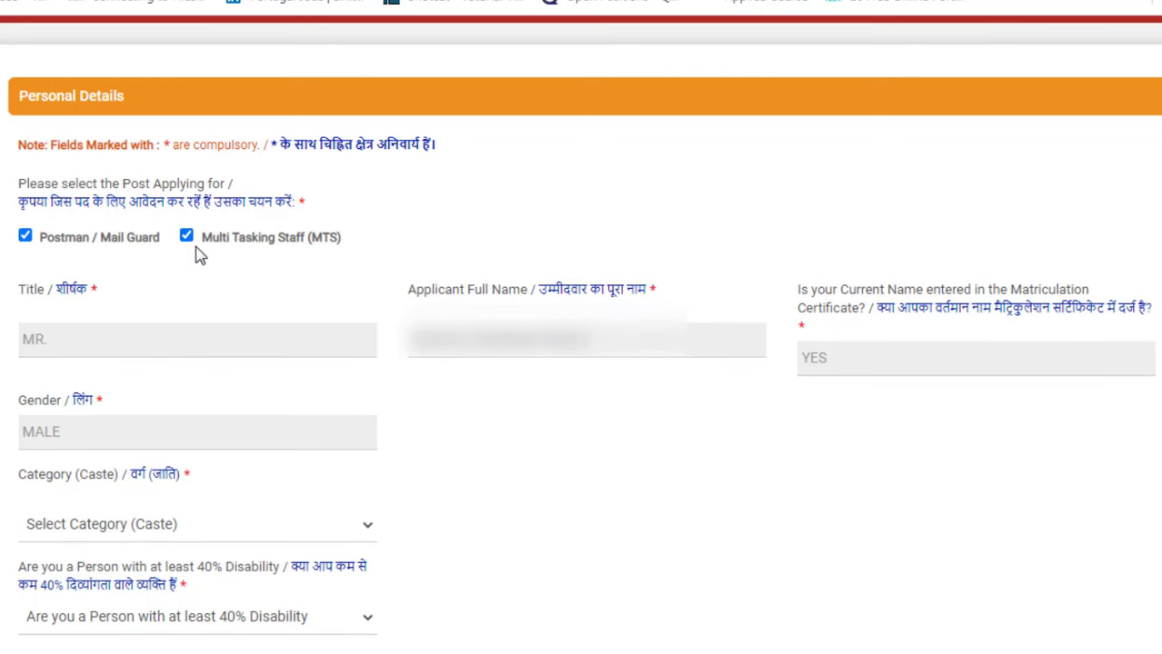
Step: Set the Category (Caste) dropdown to UR
scroll(200, 258, up, 3)
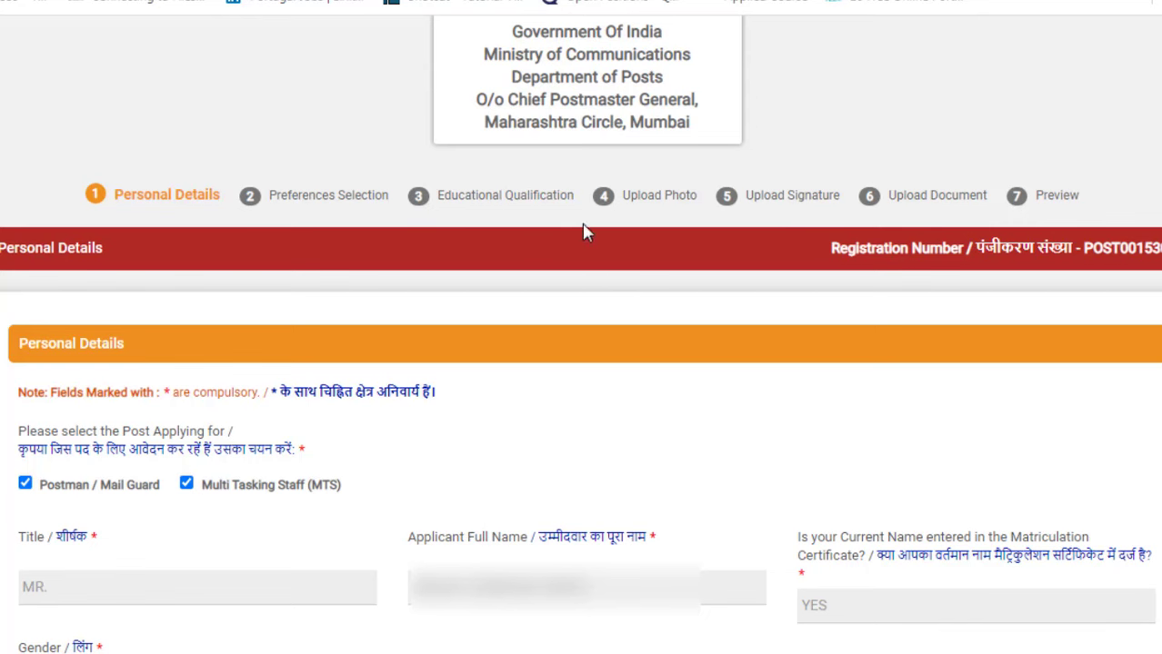
scroll(356, 355, down, 5)
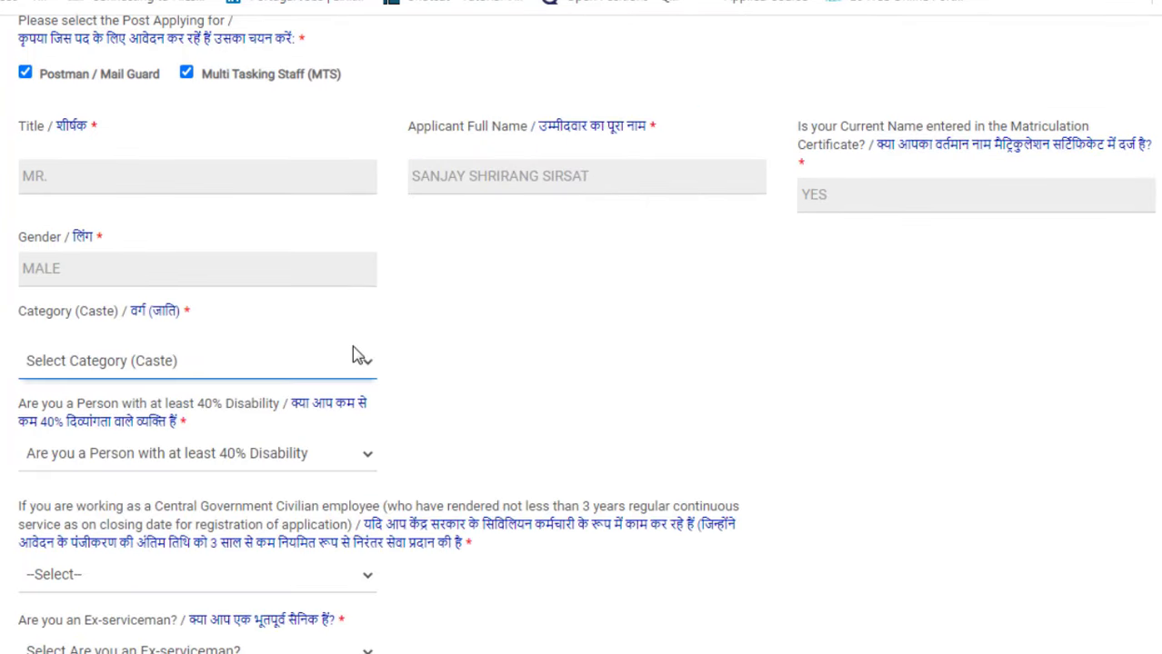
scroll(356, 355, down, 1)
scroll(357, 354, down, 1)
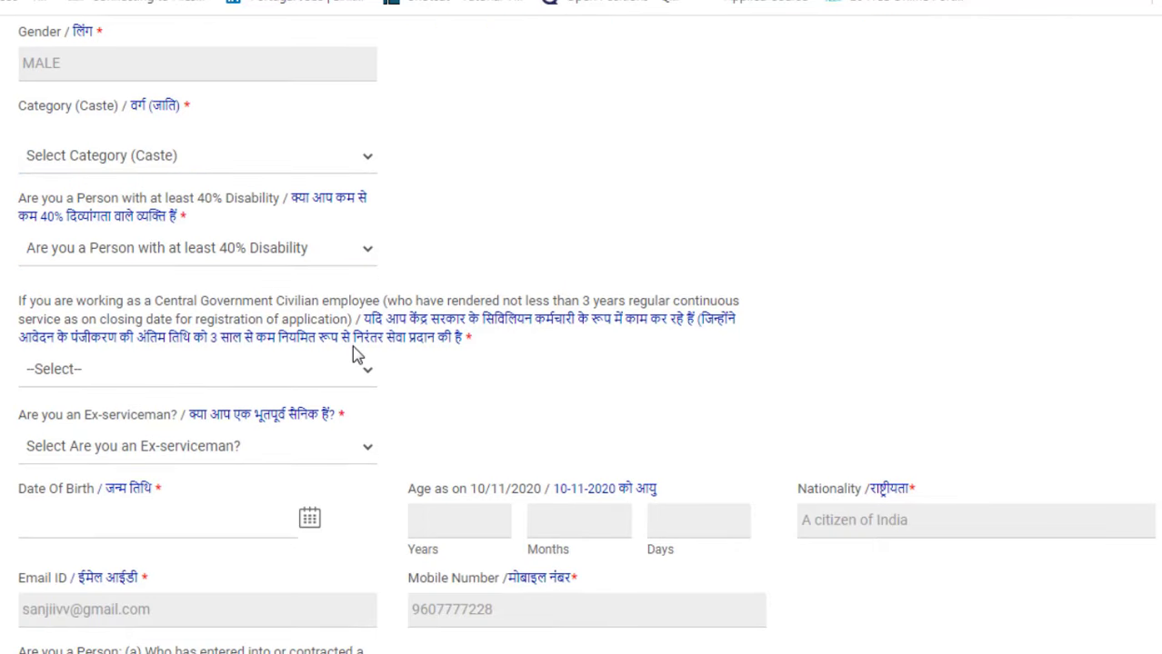
click(220, 162)
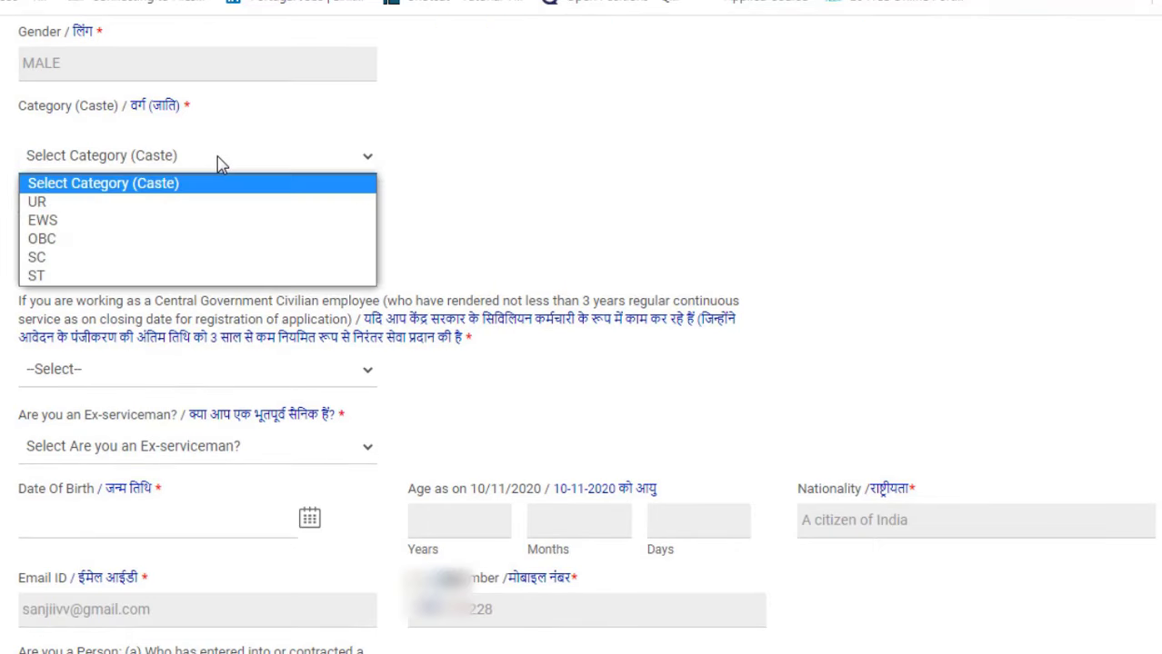
click(87, 205)
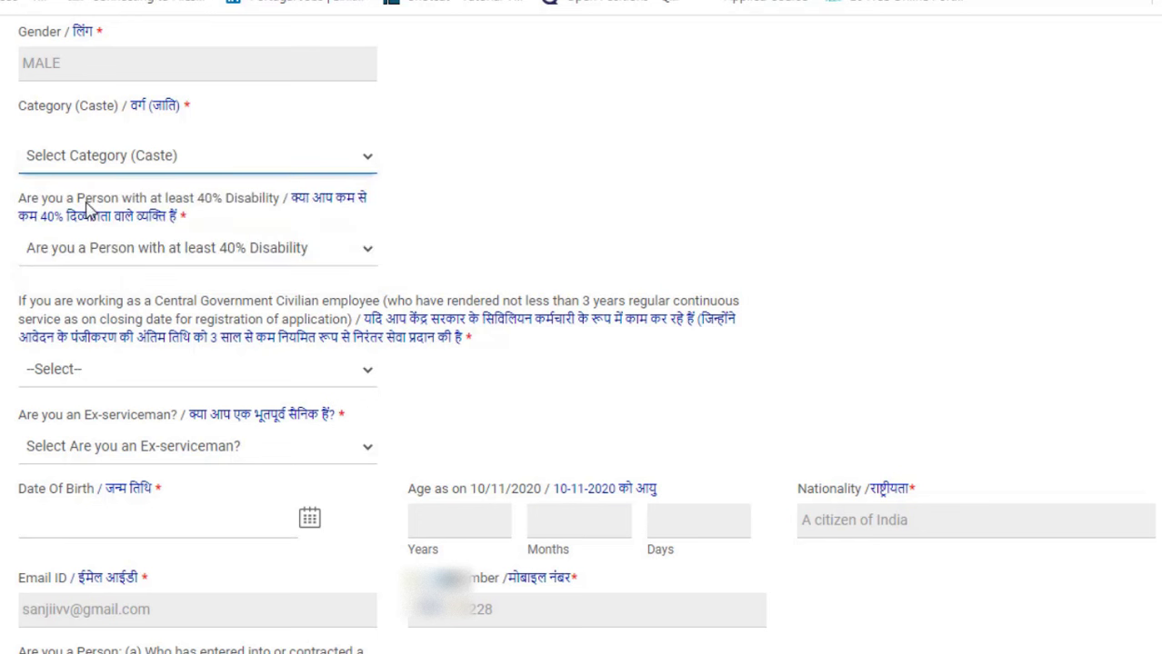
click(97, 261)
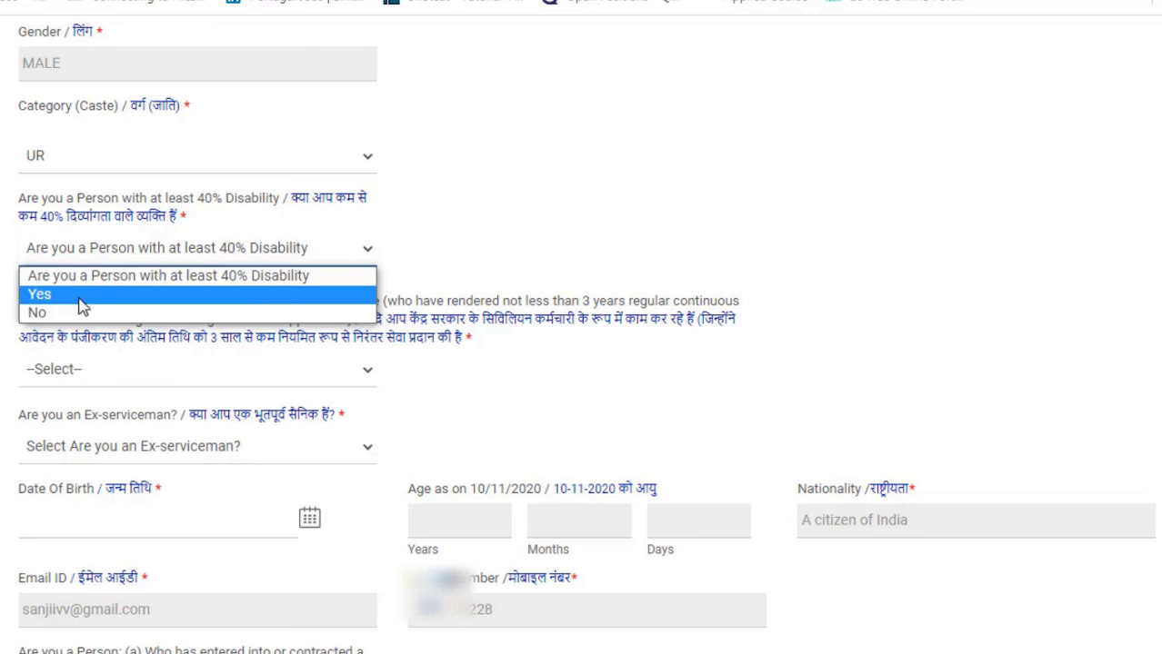
Step: Answer Yes to 40% disability, choosing PWD category A and sub-category Low Vision
click(81, 300)
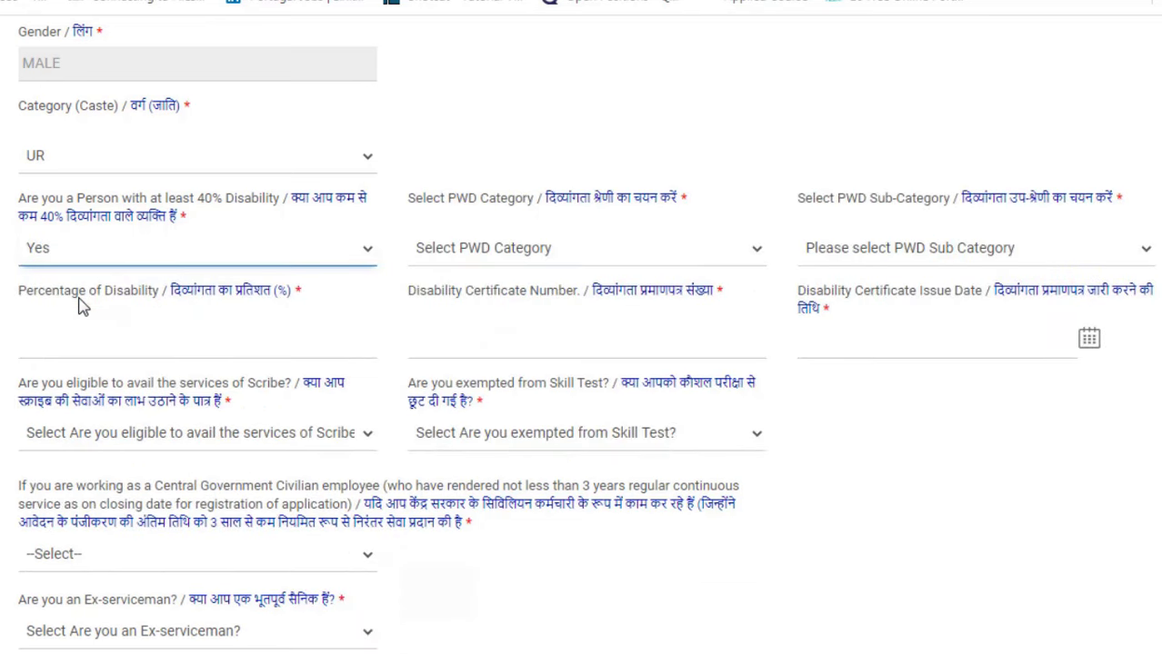
click(476, 262)
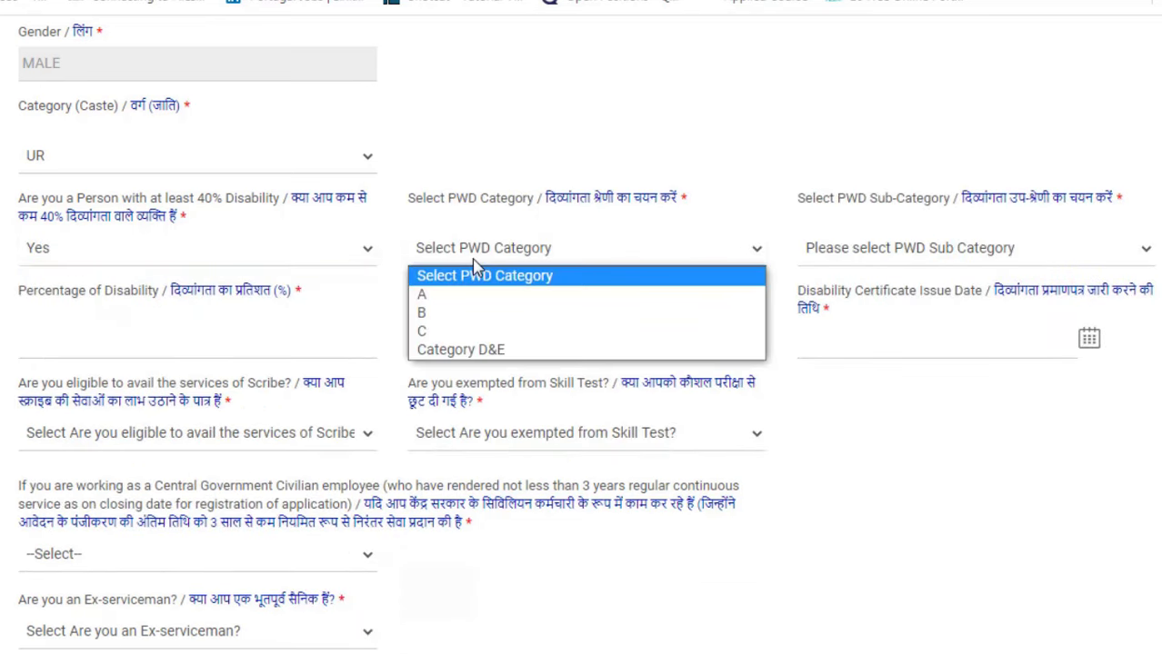
click(459, 295)
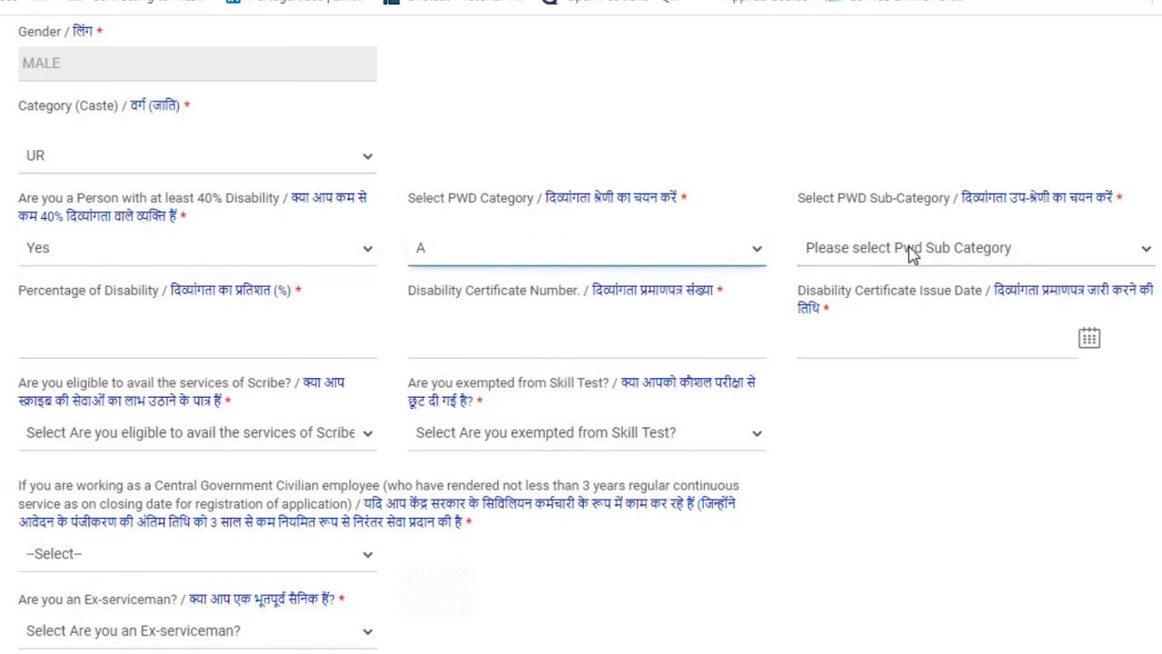
click(912, 256)
click(904, 299)
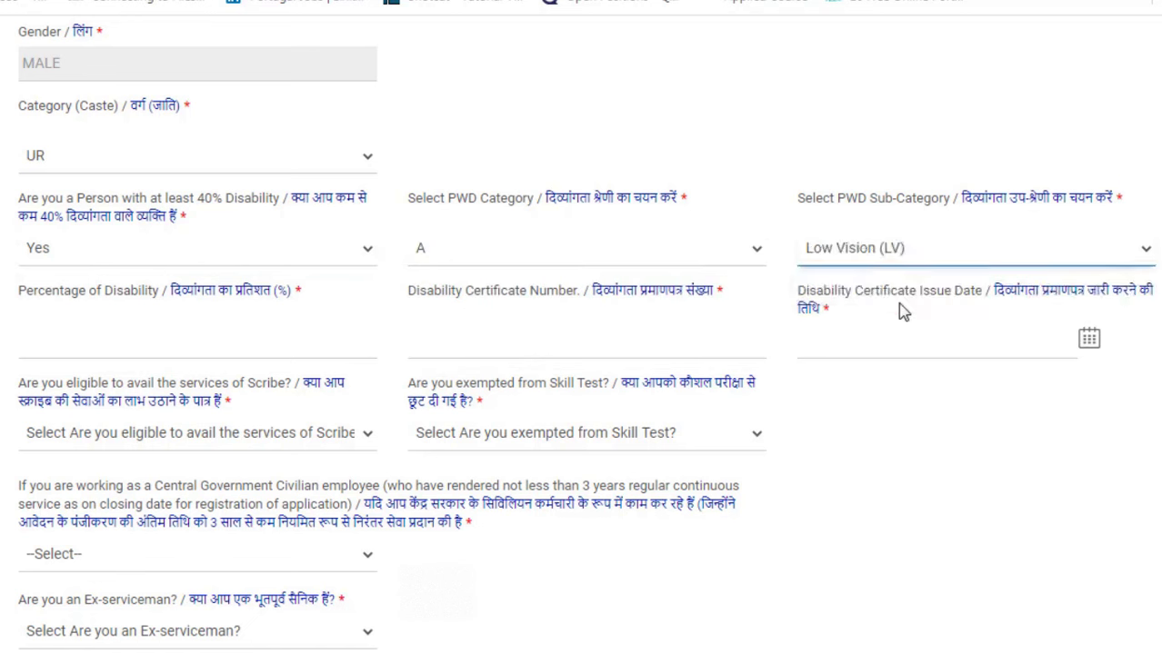
click(157, 327)
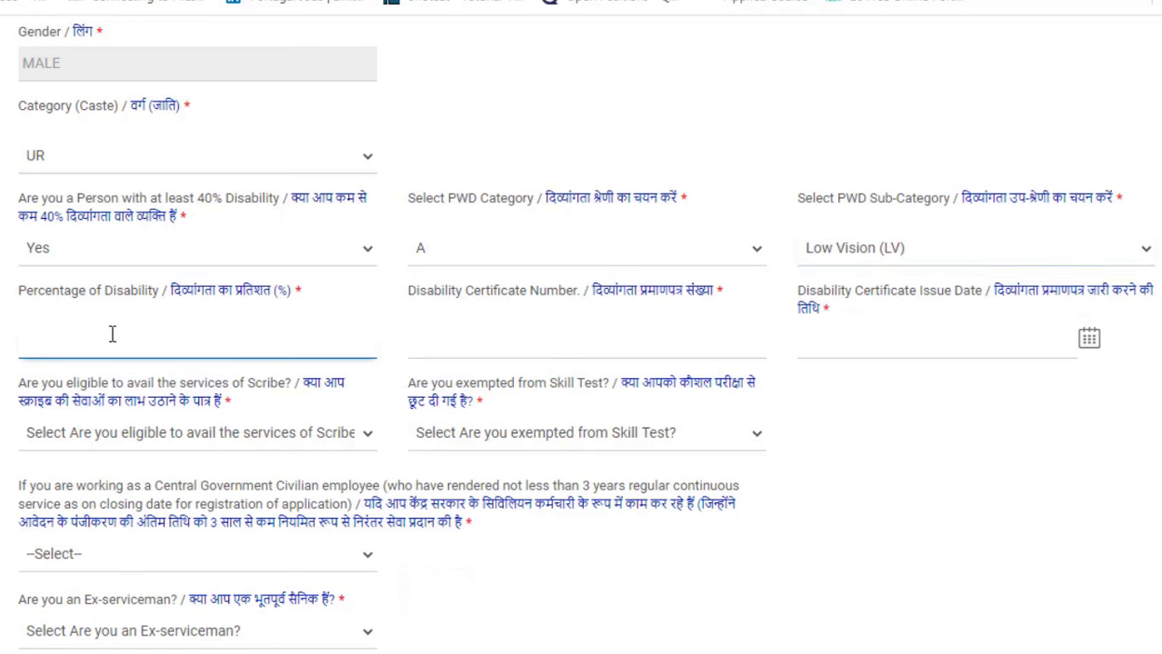
click(484, 339)
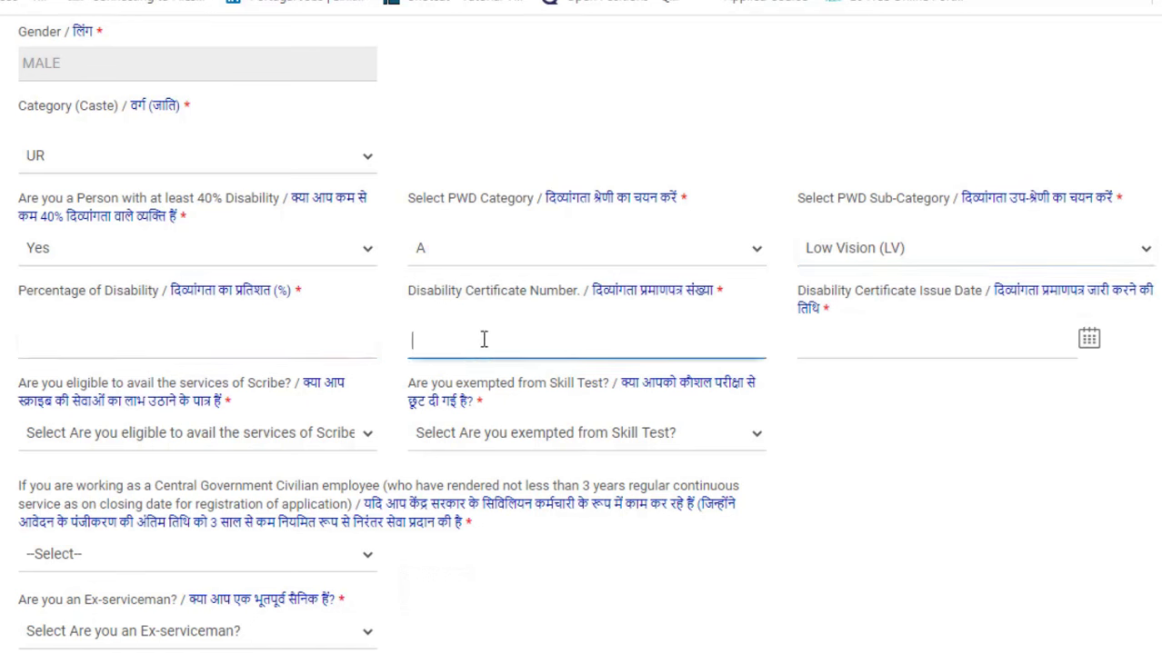
click(892, 338)
Step: Choose bringing one's own scribe, then change the disability answer back to No
click(215, 444)
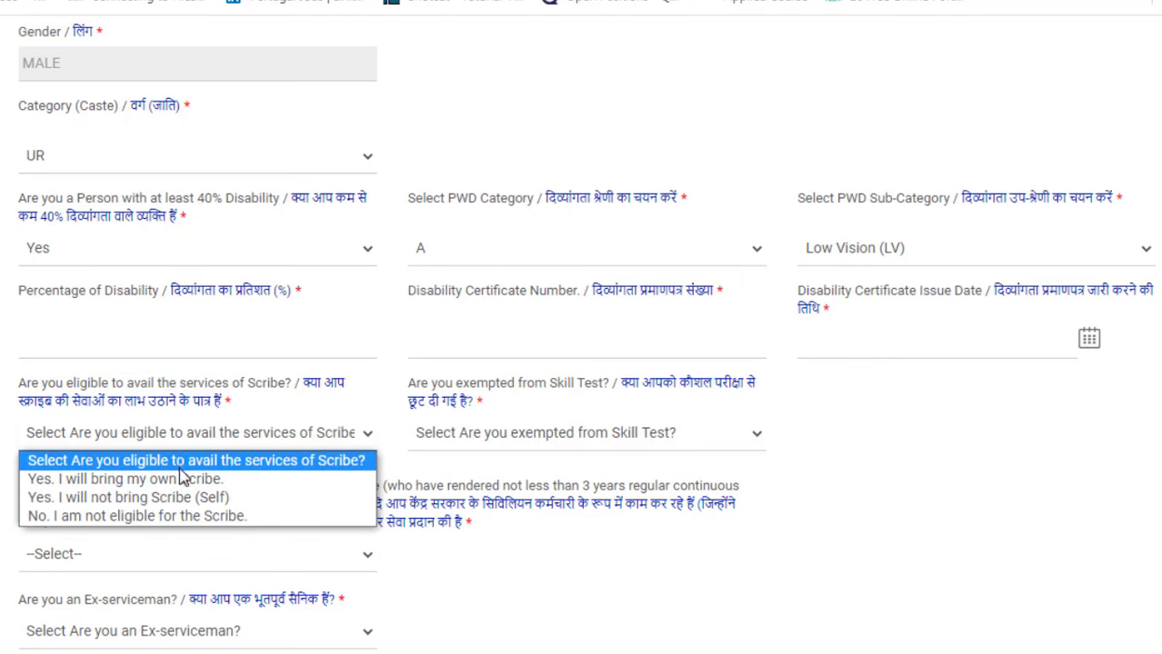
click(191, 479)
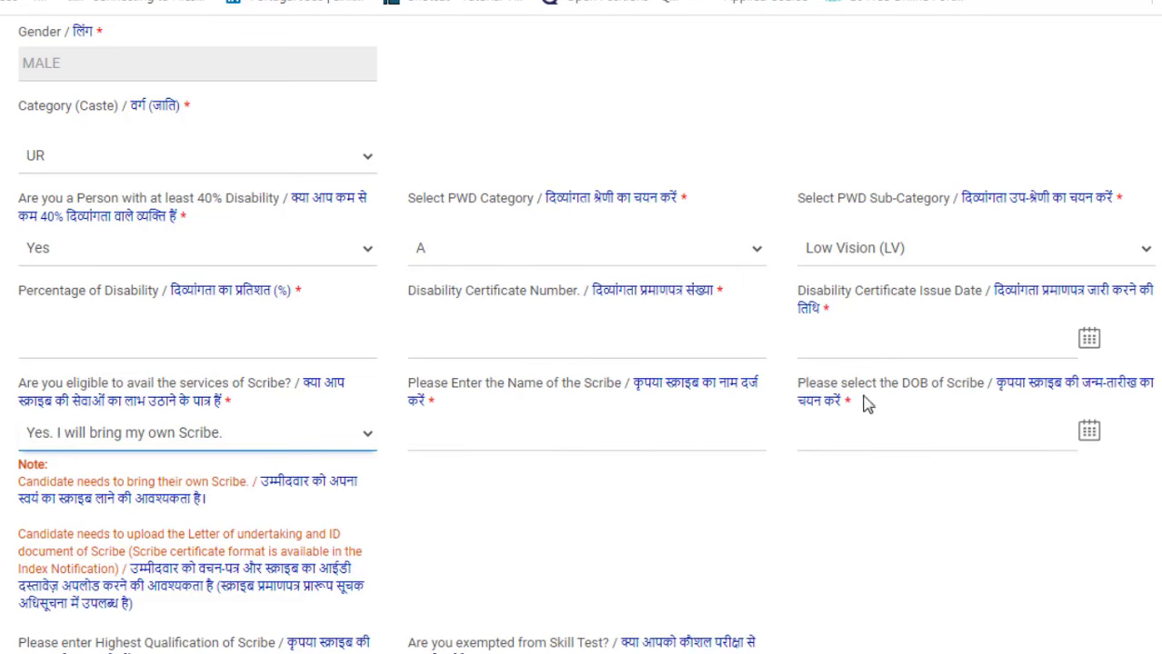
click(620, 441)
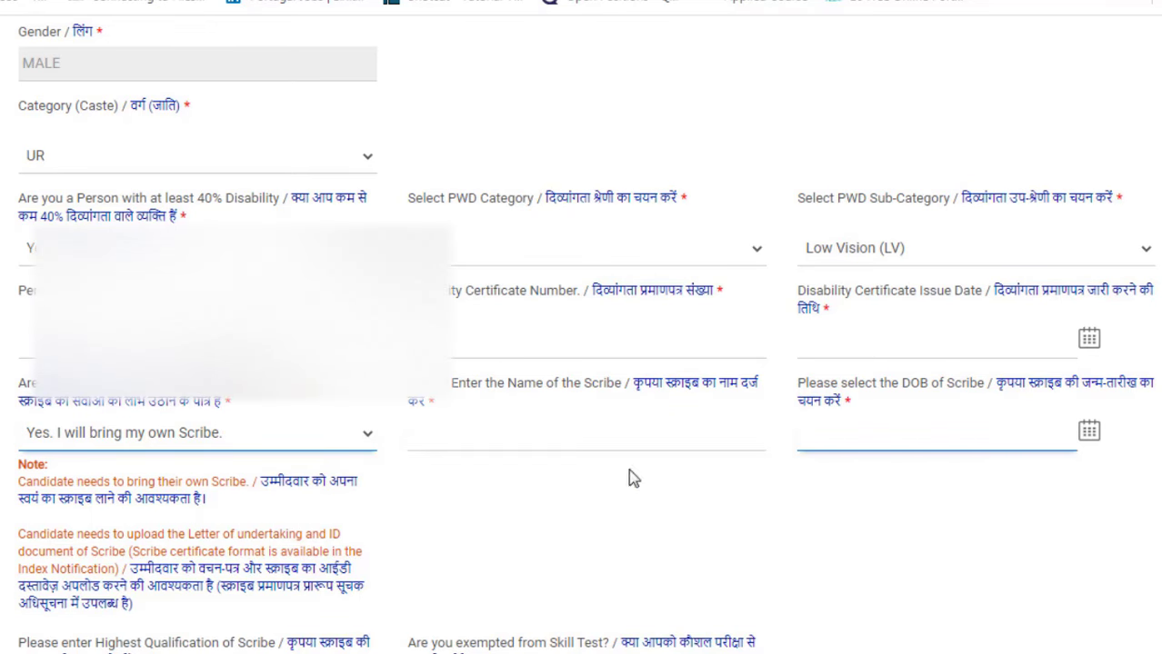
click(99, 251)
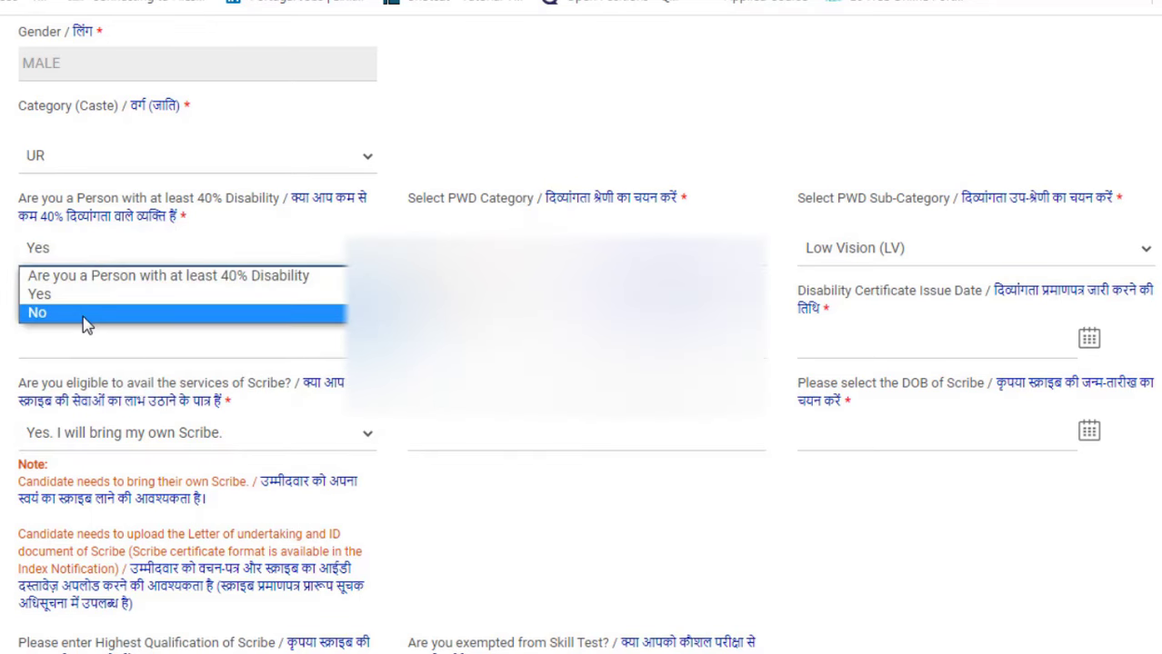
click(84, 314)
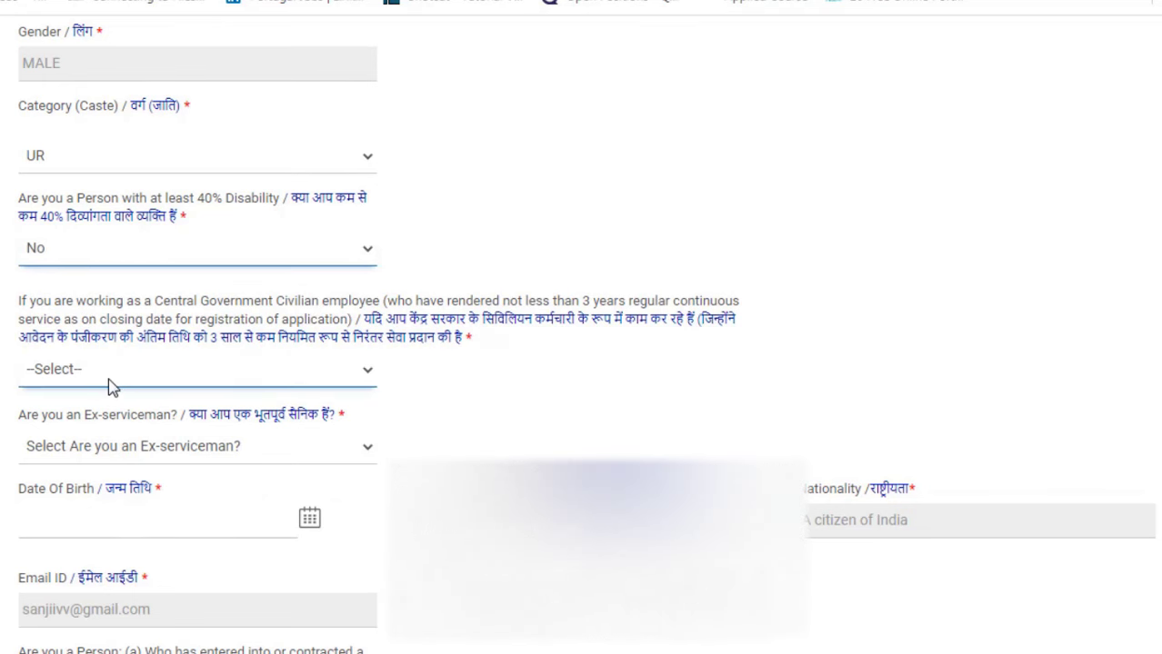
Step: Set the central government employee answer to No after trying Yes, and ex-serviceman to No
scroll(109, 386, down, 1)
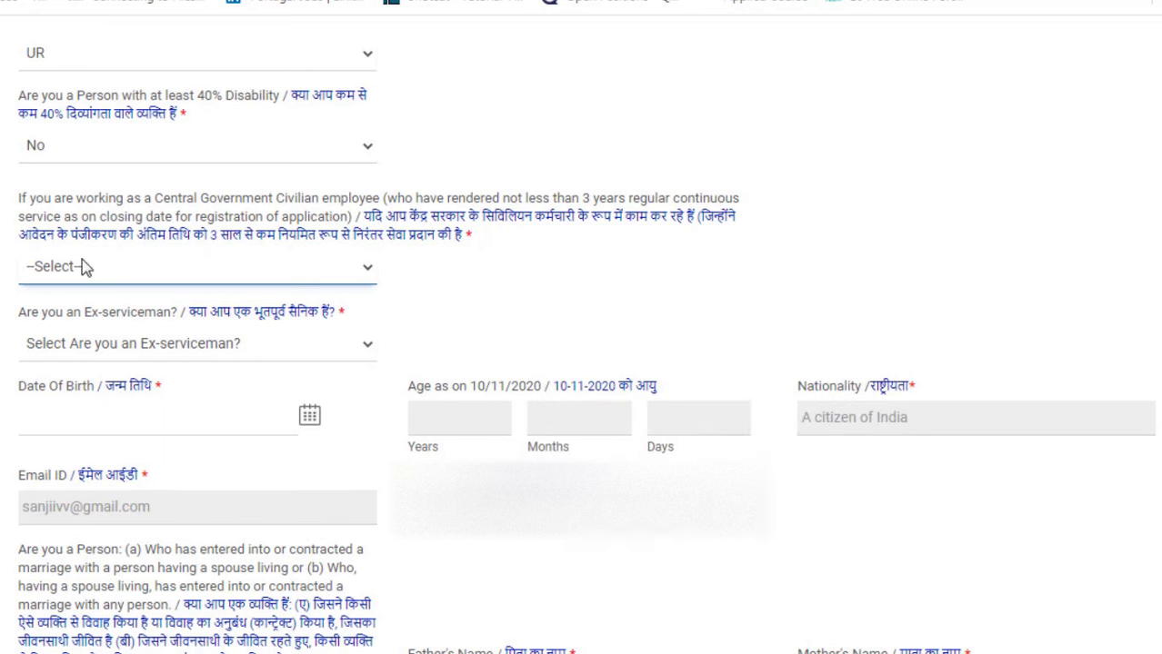
click(123, 268)
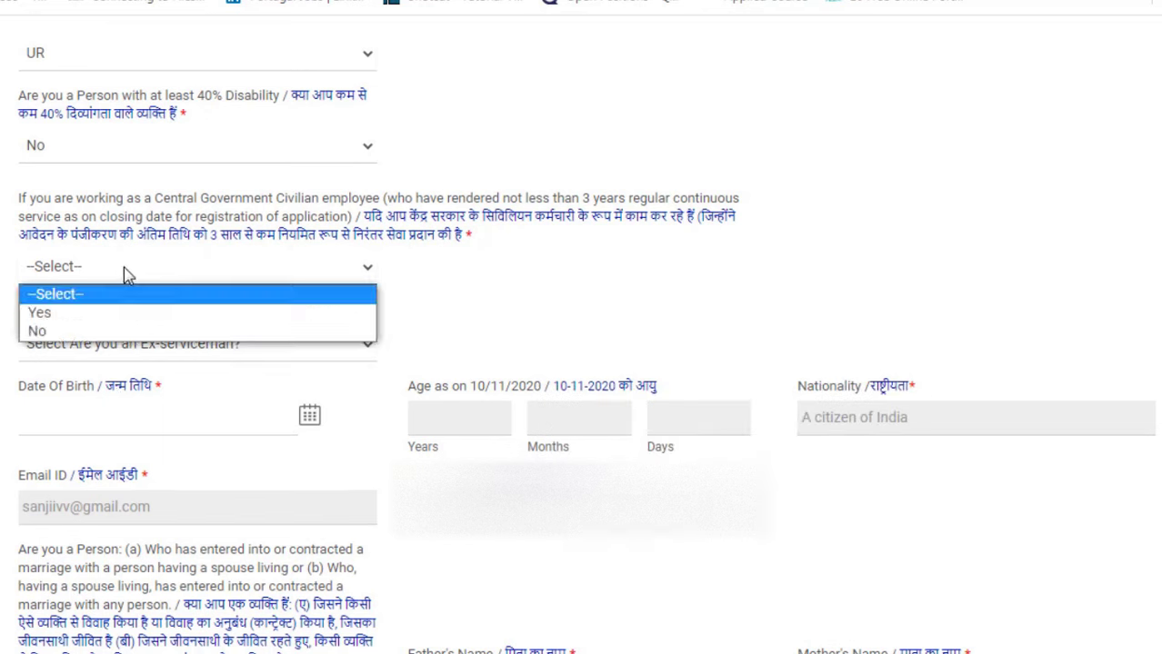
click(100, 312)
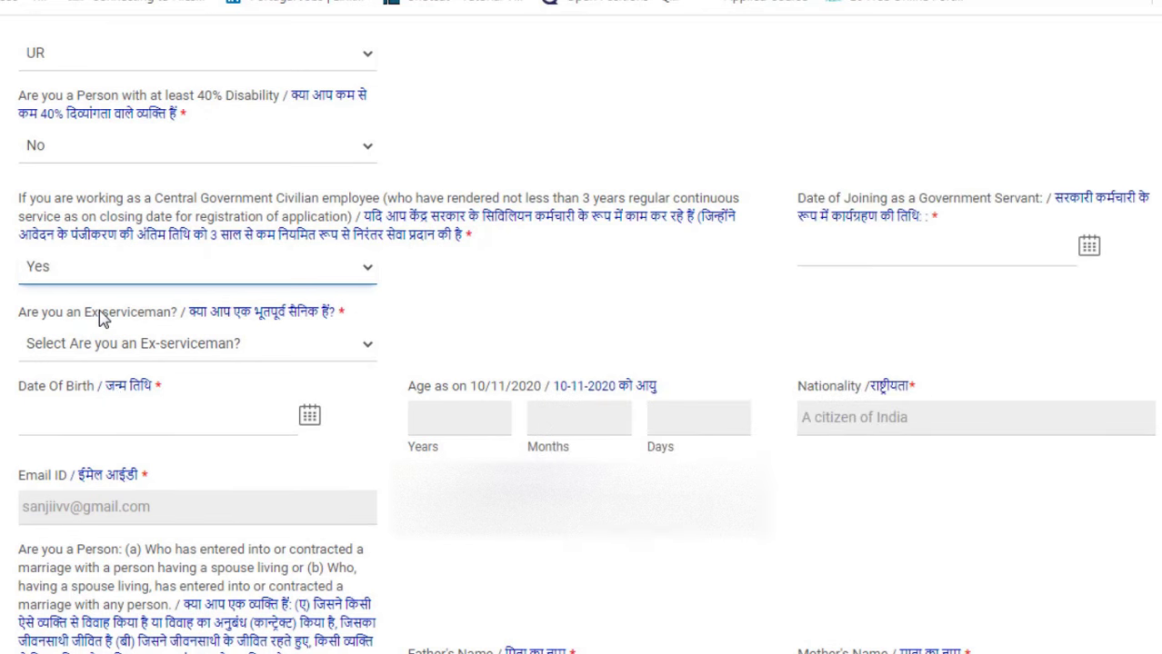
click(836, 251)
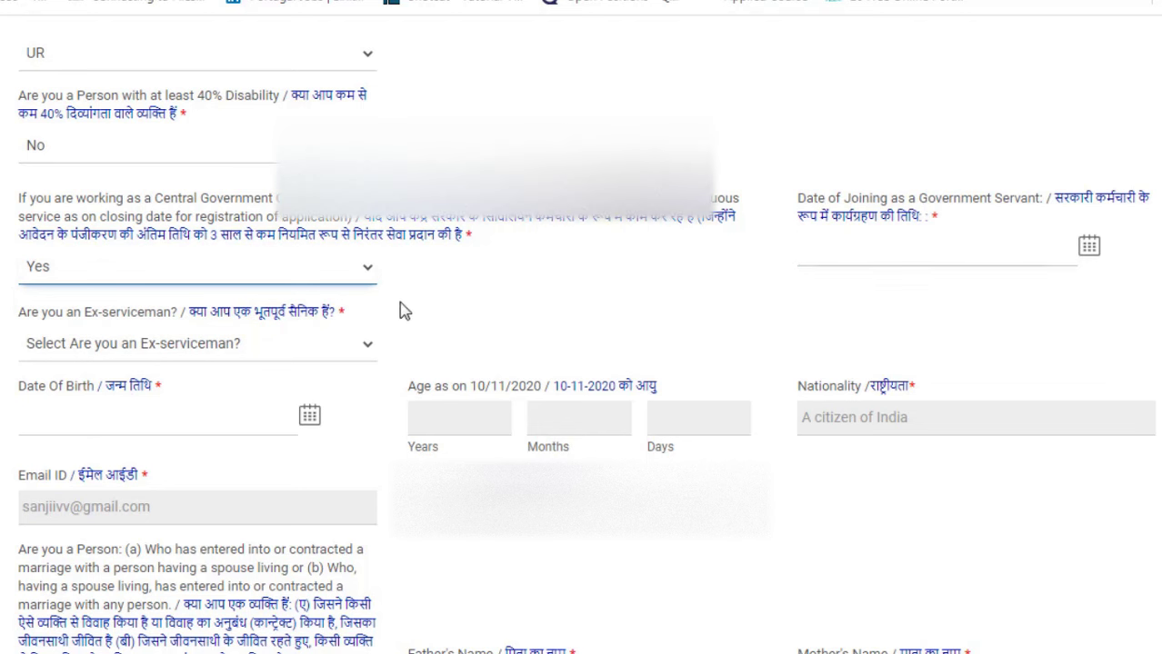
click(225, 278)
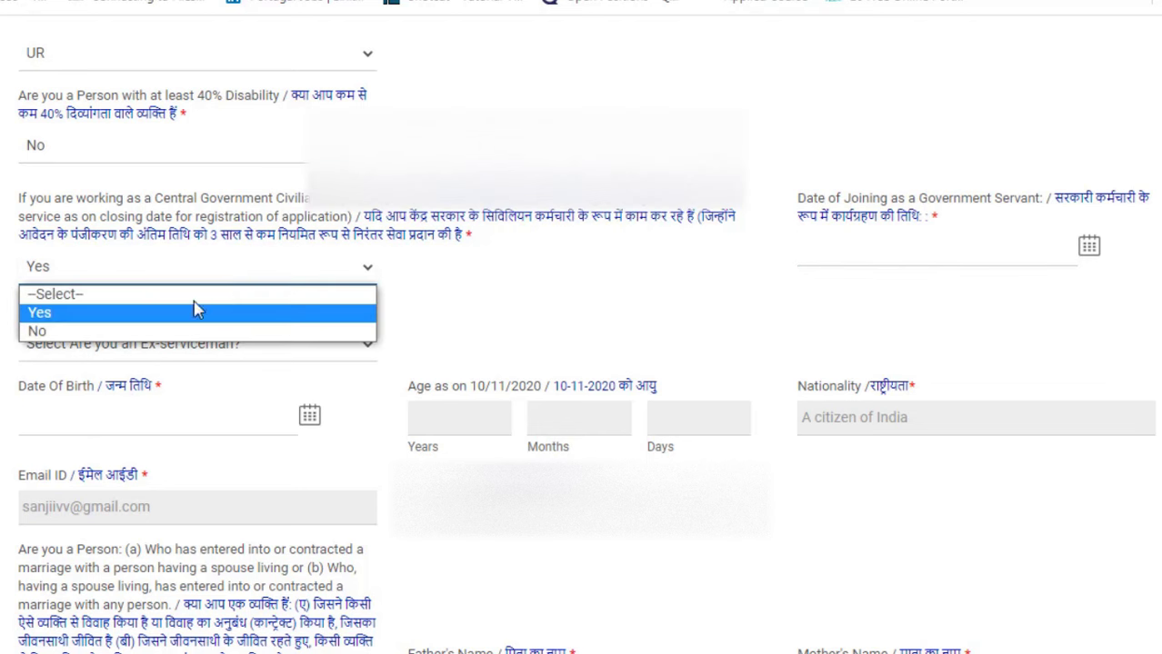
click(144, 333)
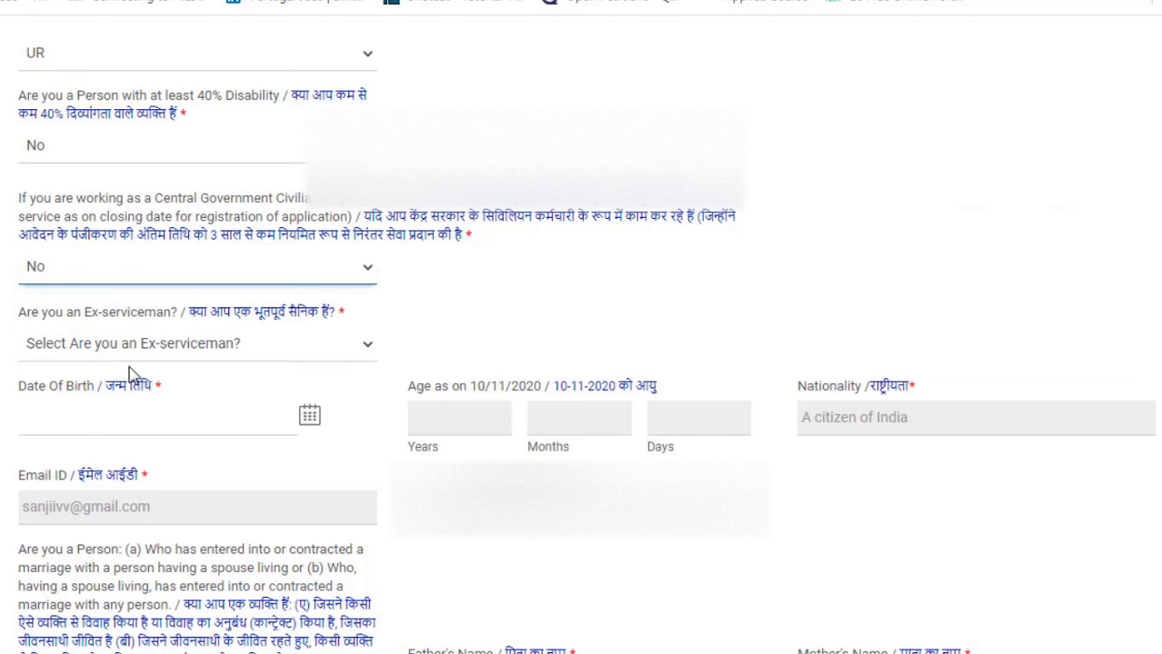
click(160, 346)
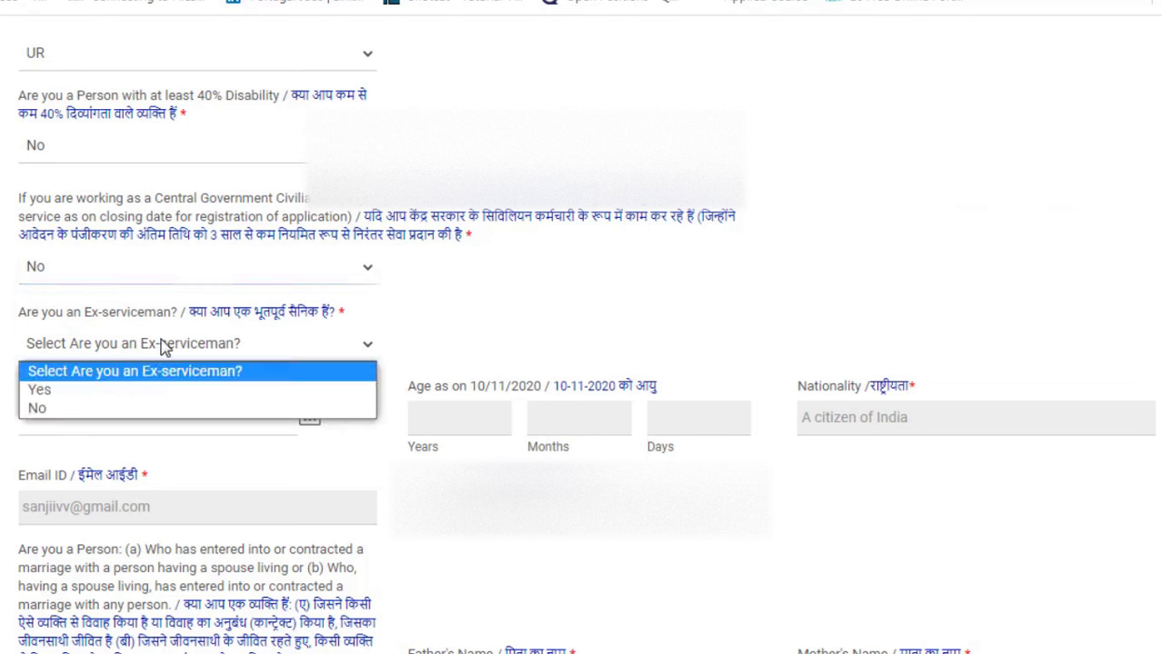
click(79, 414)
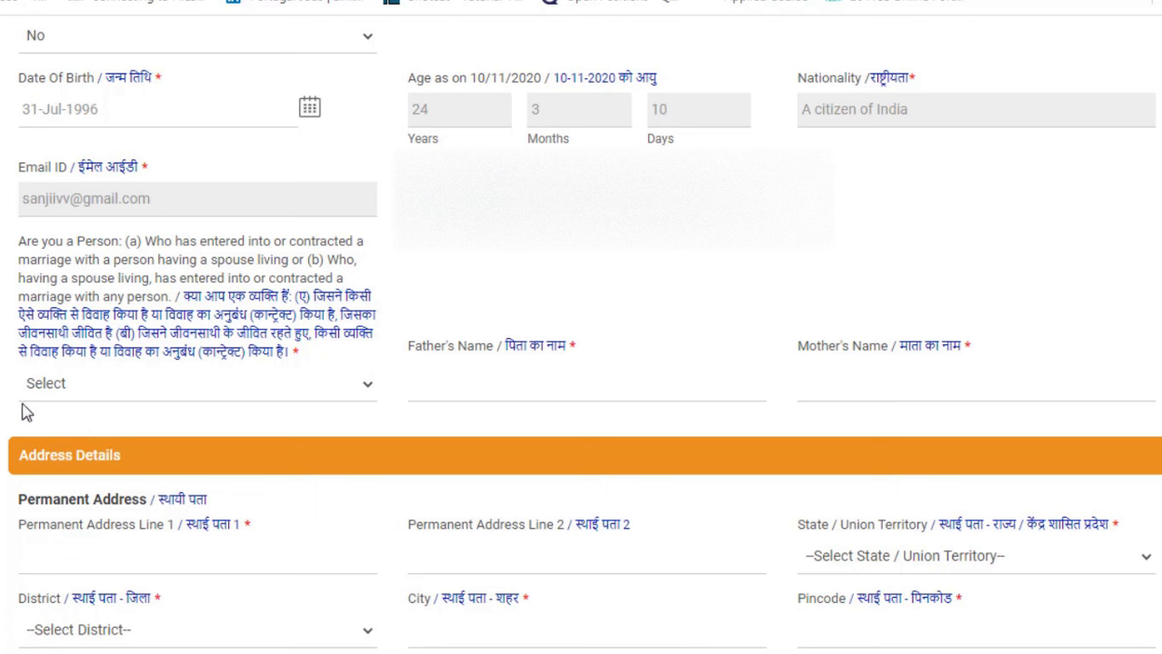
Step: Answer No to the living-spouse marriage question and begin entering the father's name
click(88, 391)
click(88, 447)
click(442, 395)
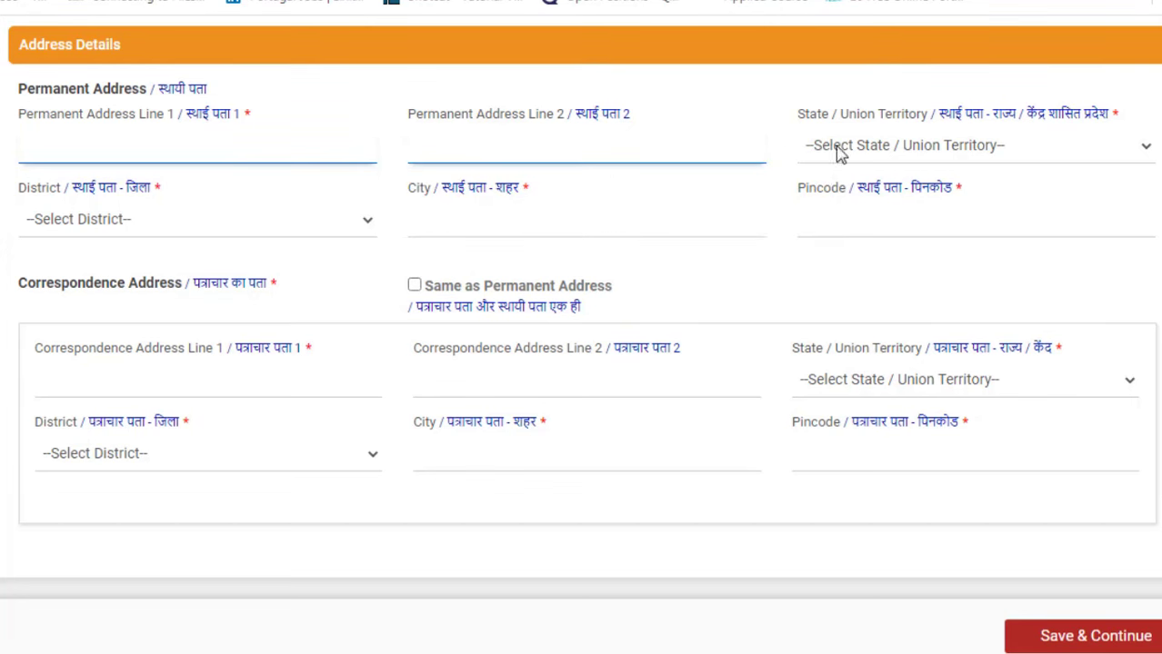
Step: Fill the permanent address as Maharashtra, Aurangabad district with city and pincode, then save personal details
click(873, 148)
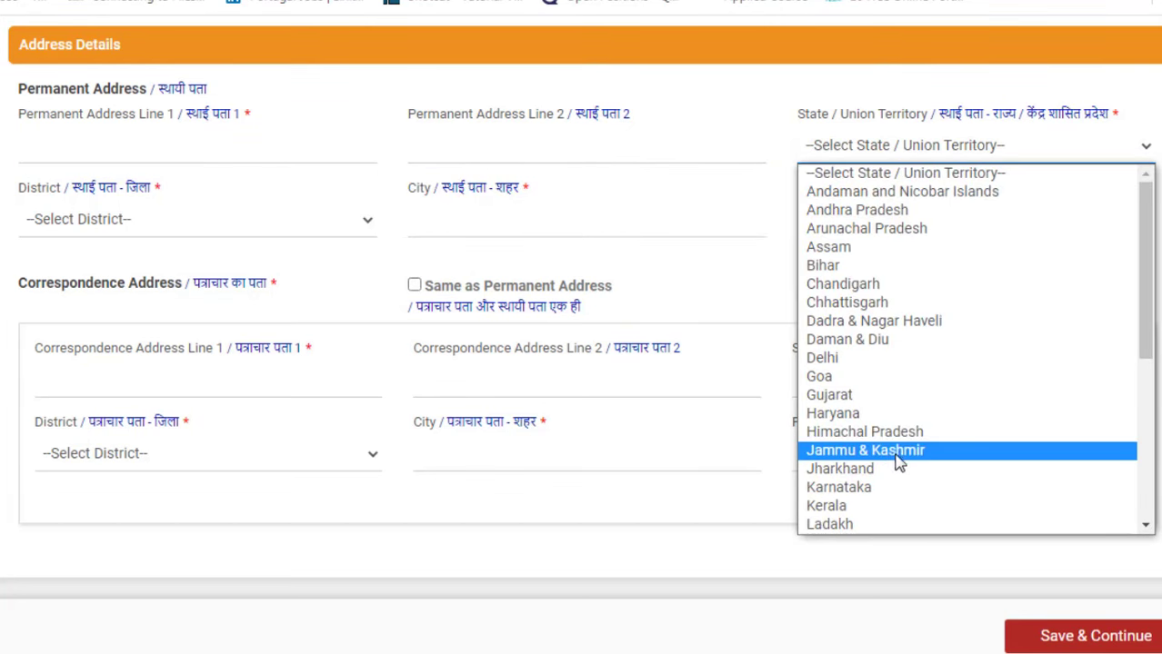
scroll(879, 414, down, 5)
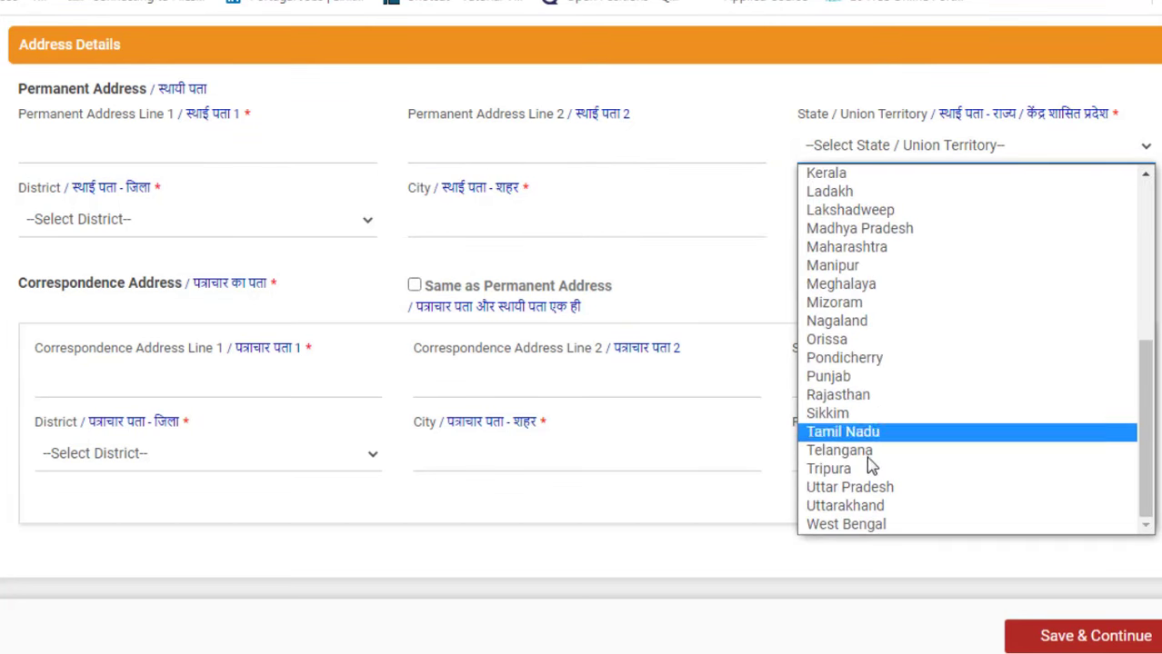
click(866, 251)
click(242, 221)
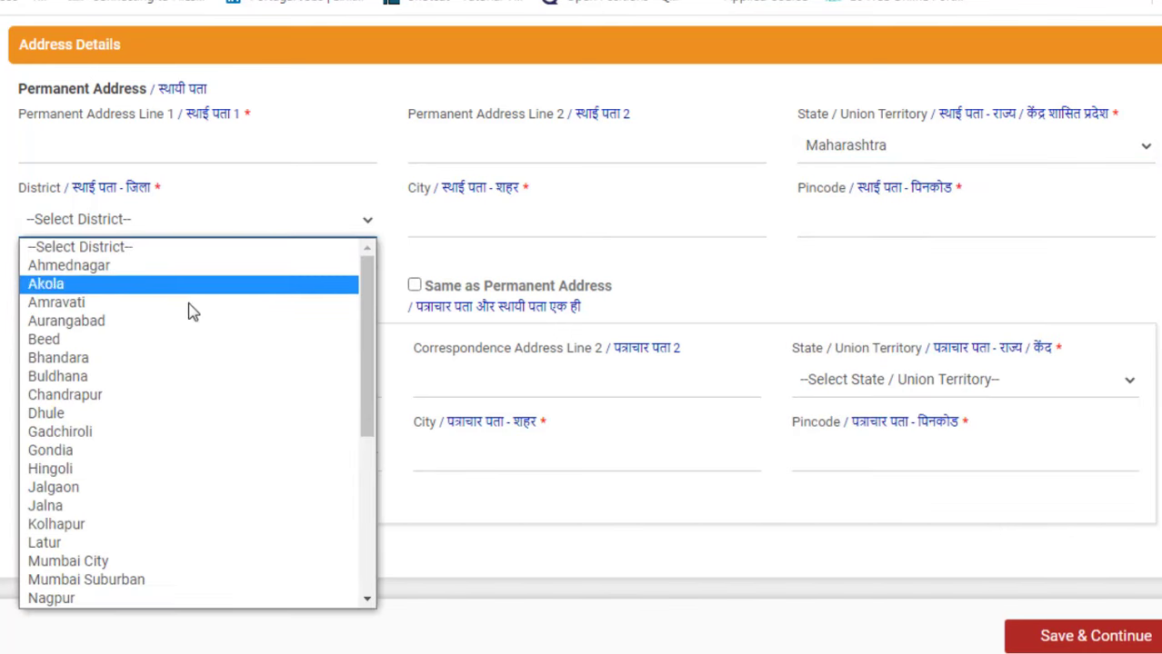
click(181, 325)
click(461, 229)
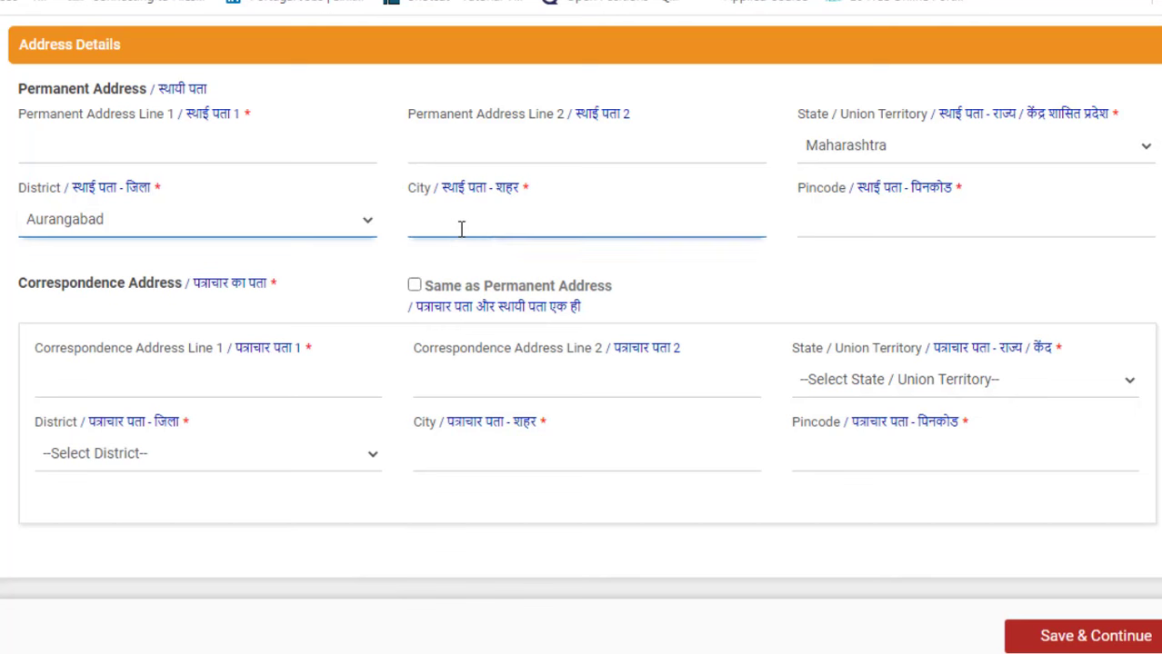
click(925, 231)
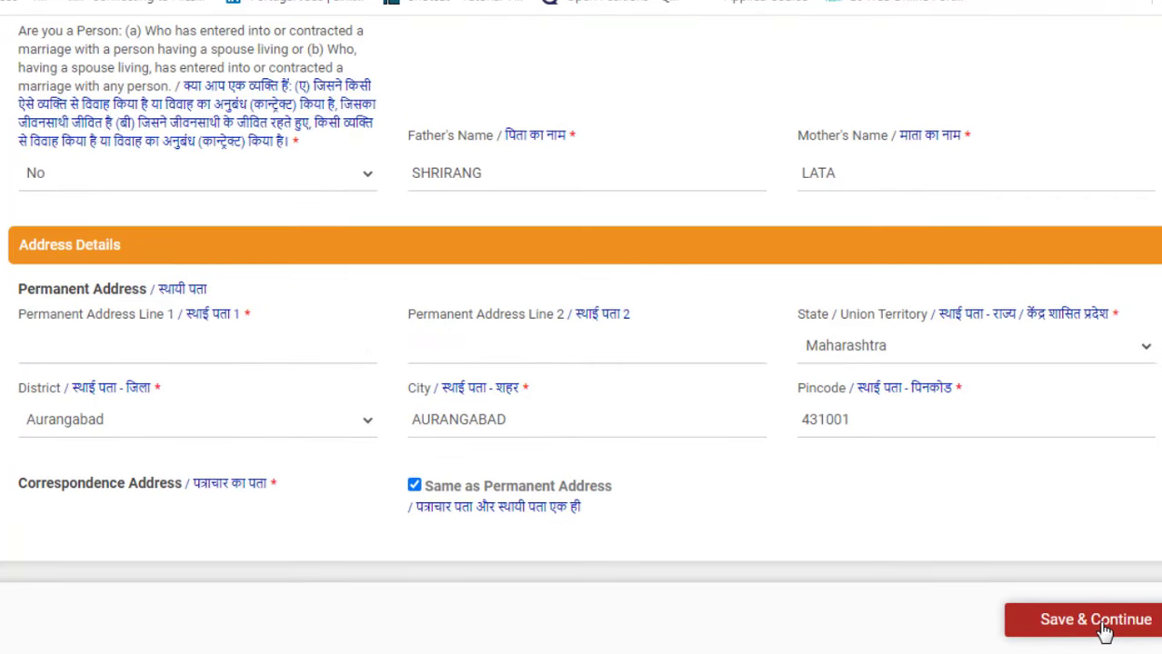
click(1103, 626)
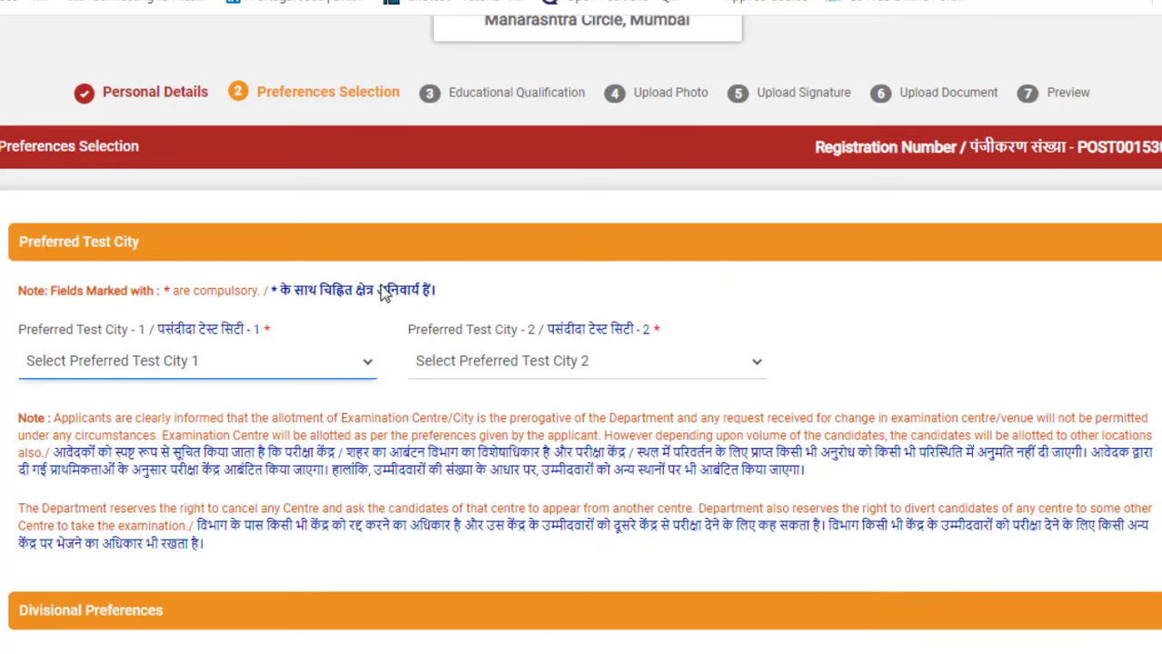
Step: Choose Aurangabad as Preferred Test City 1 and bring up the Test City 2 choices
click(235, 371)
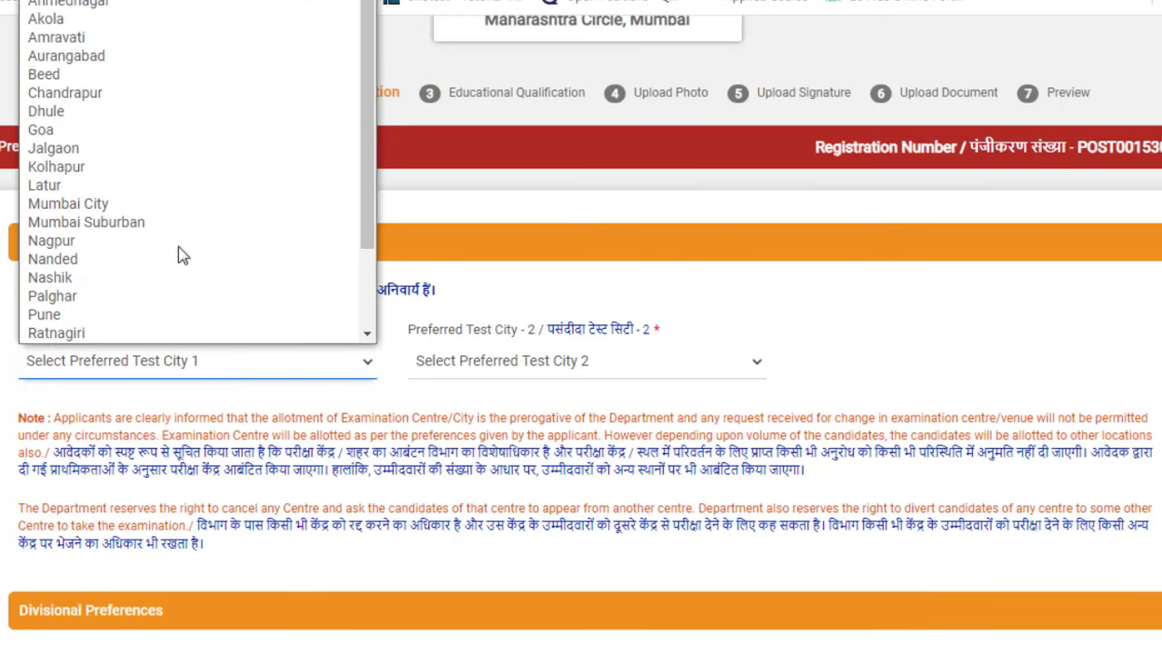
scroll(125, 100, down, 1)
click(97, 38)
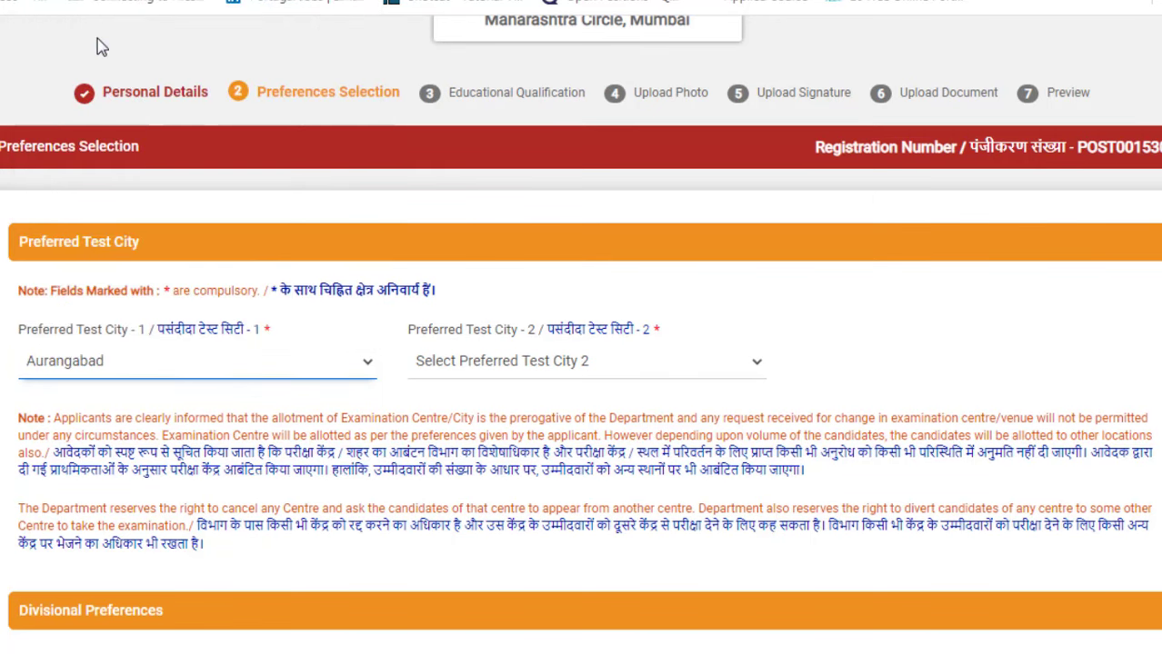
click(500, 371)
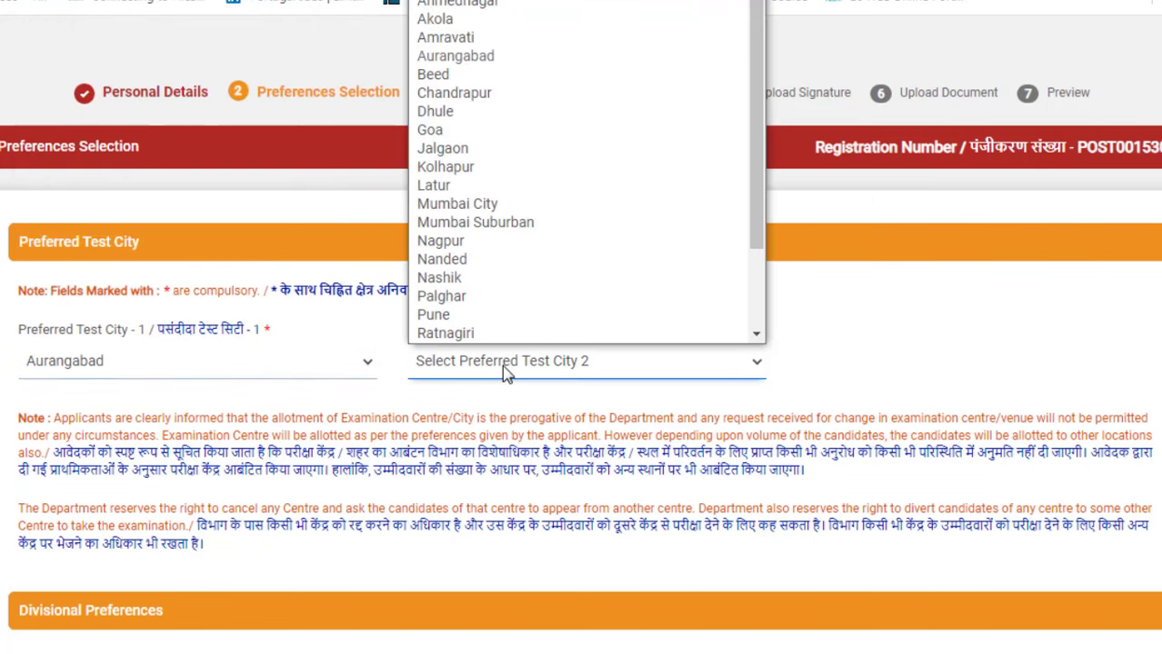
scroll(525, 323, down, 1)
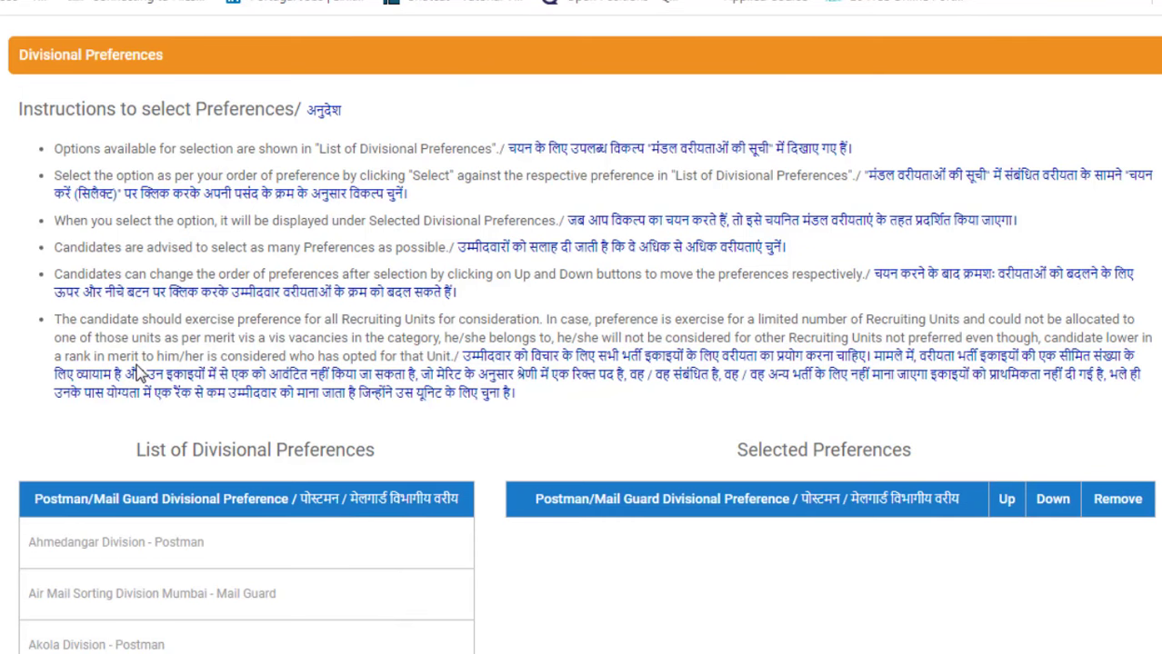
Step: Add Aurangabad, Beed, Amravati and Jalgaon Divisions to the Postman preferences
scroll(138, 374, down, 2)
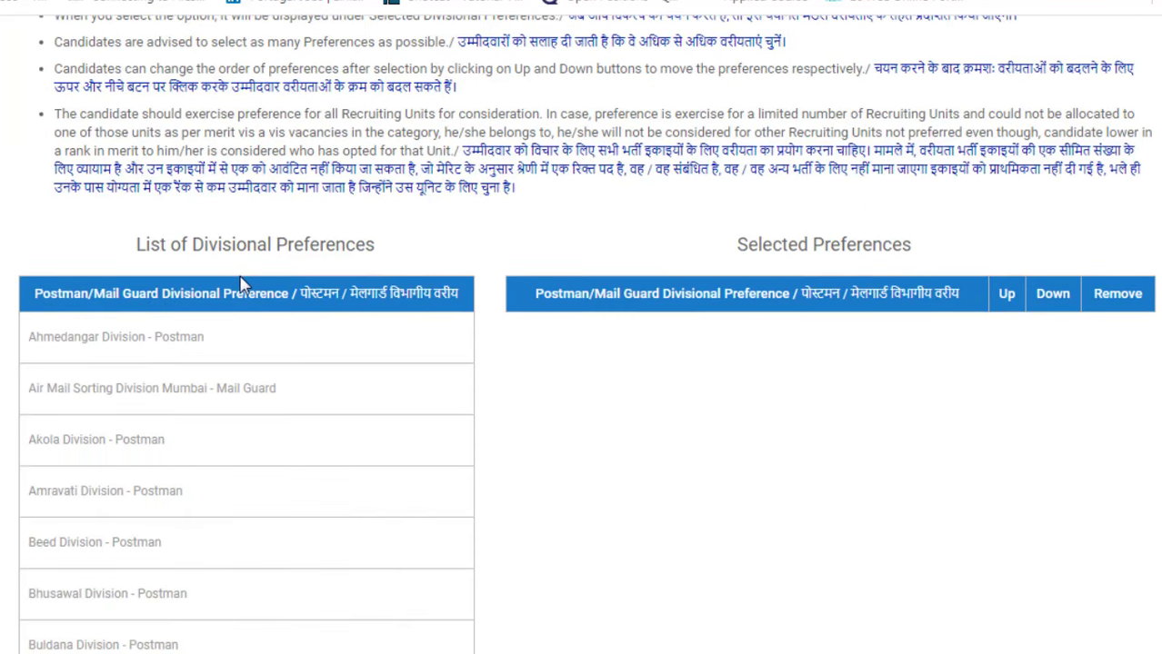
scroll(240, 282, down, 1)
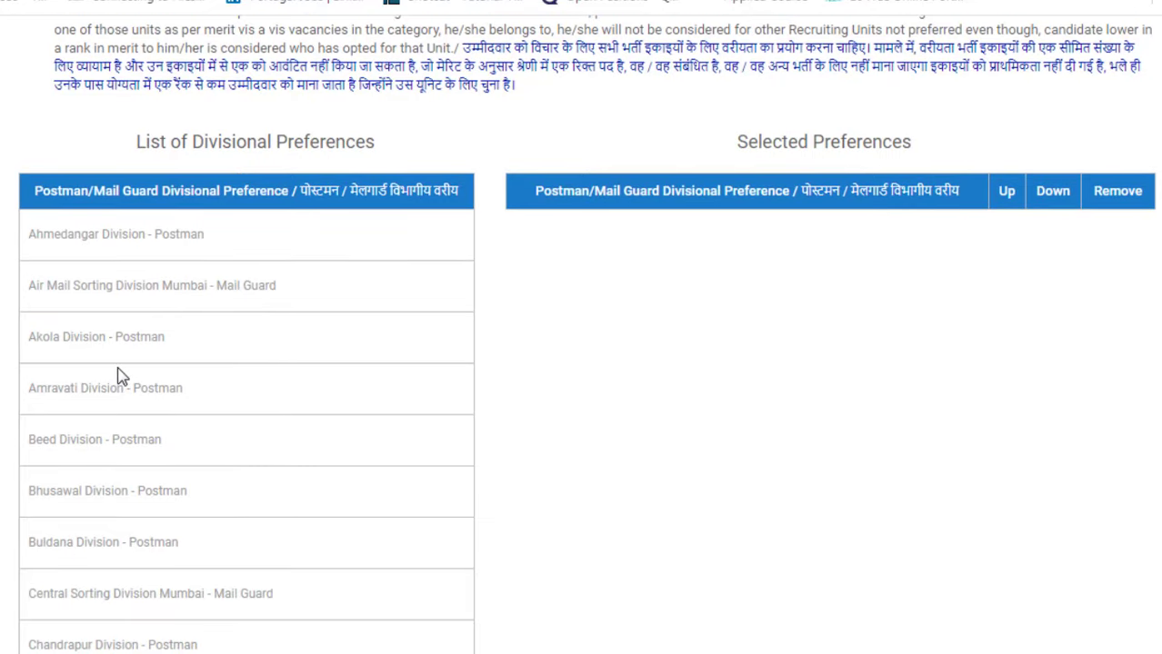
scroll(120, 382, down, 2)
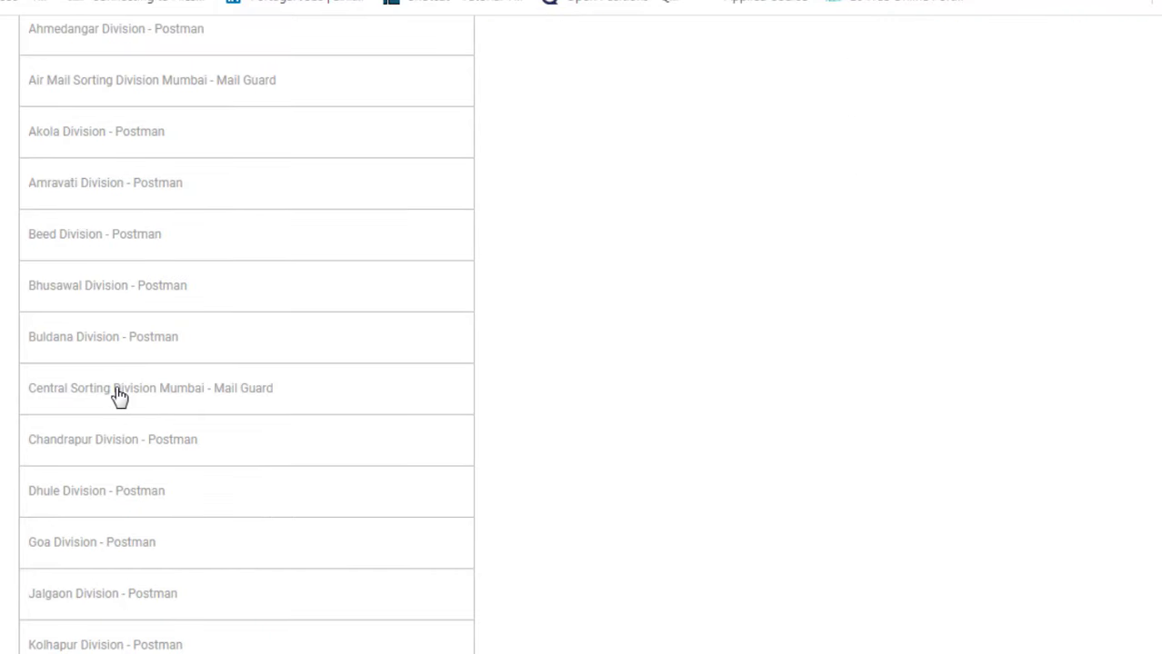
scroll(118, 391, down, 15)
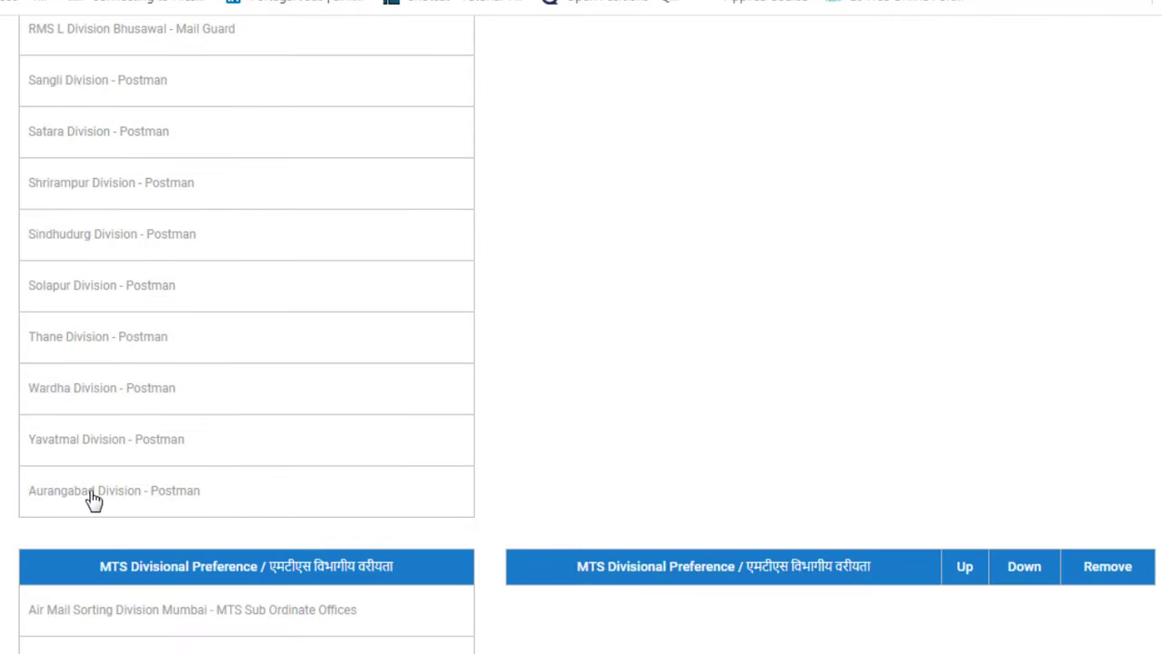
click(92, 493)
scroll(141, 467, up, 6)
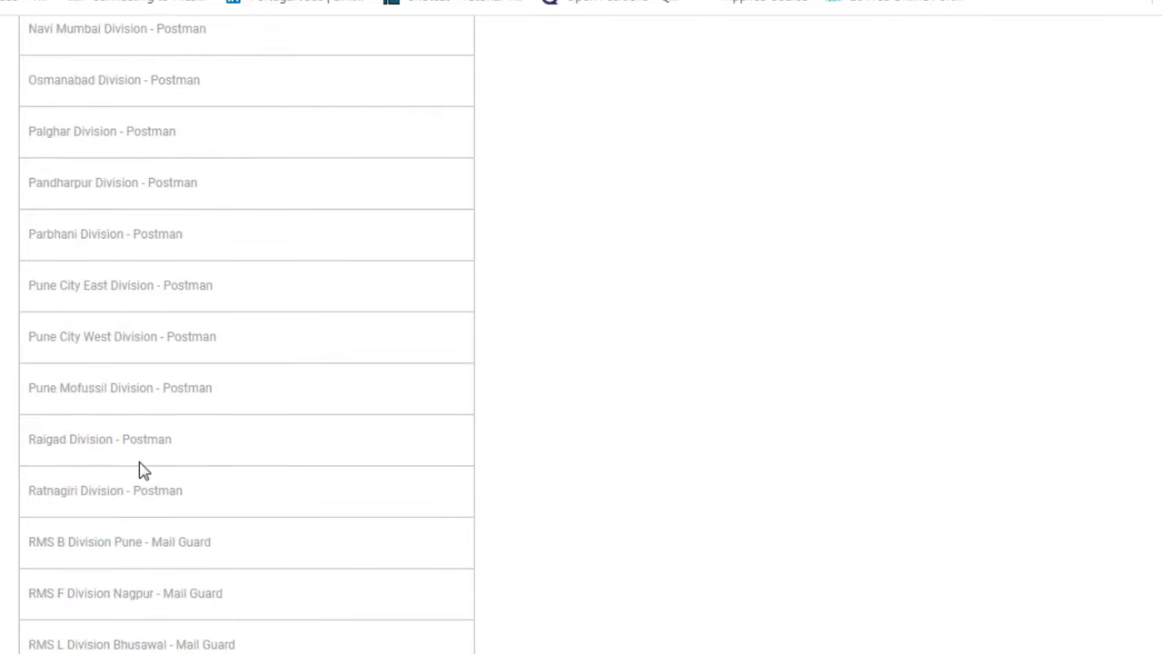
scroll(141, 469, up, 11)
scroll(142, 467, up, 6)
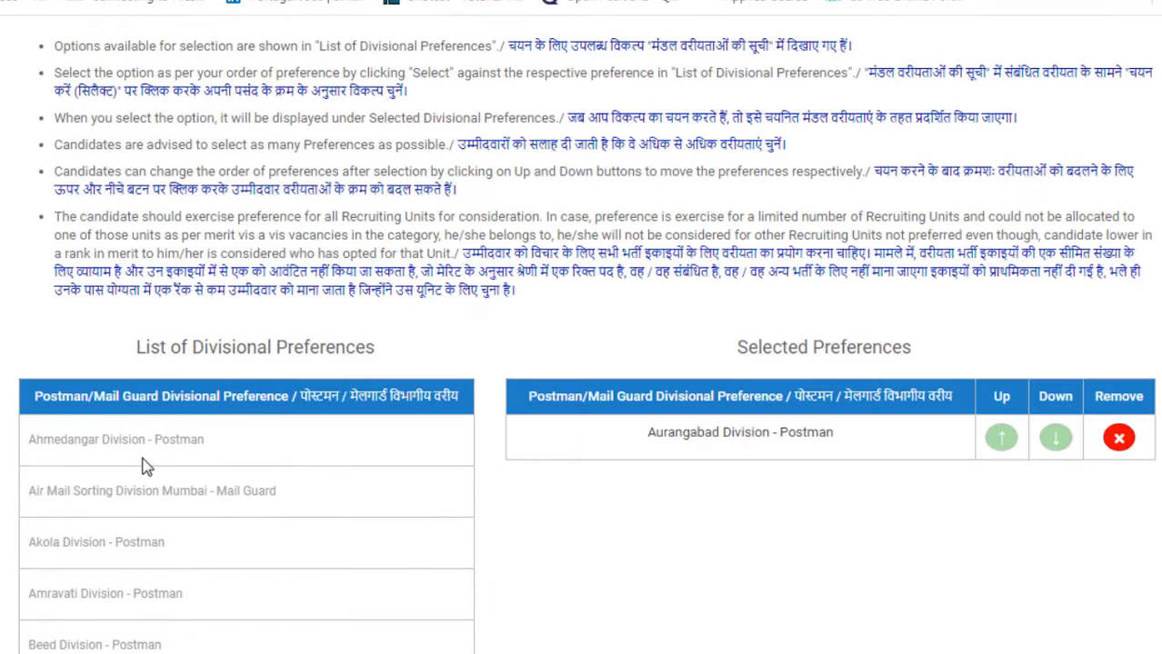
scroll(127, 550, down, 1)
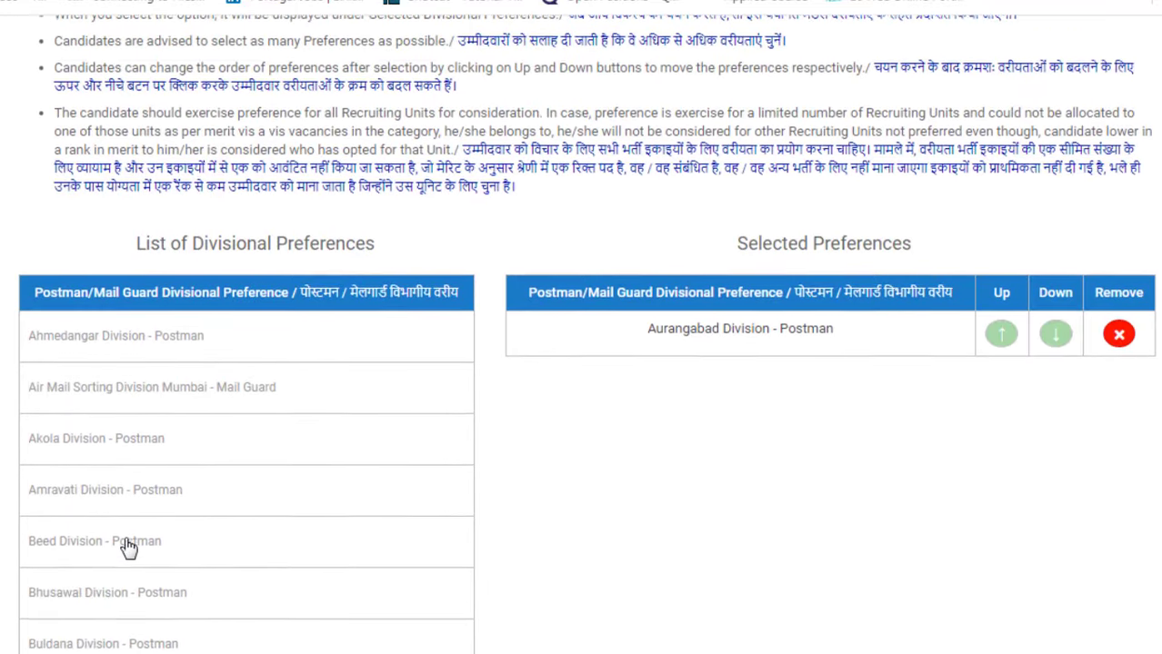
click(99, 543)
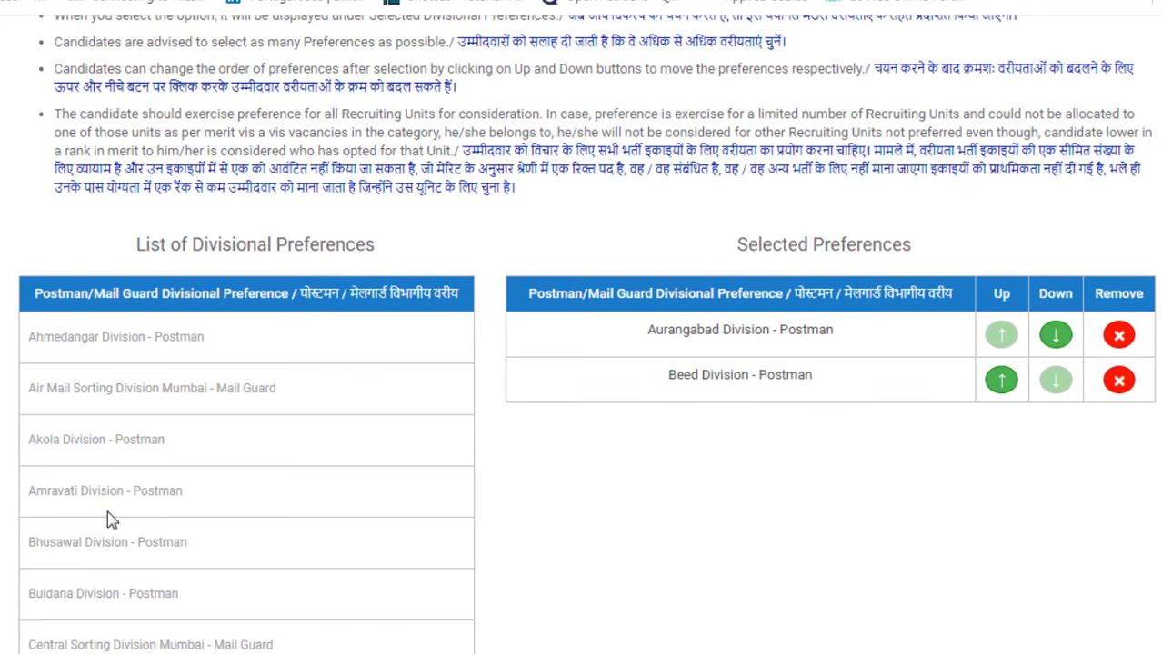
click(107, 505)
scroll(114, 466, down, 2)
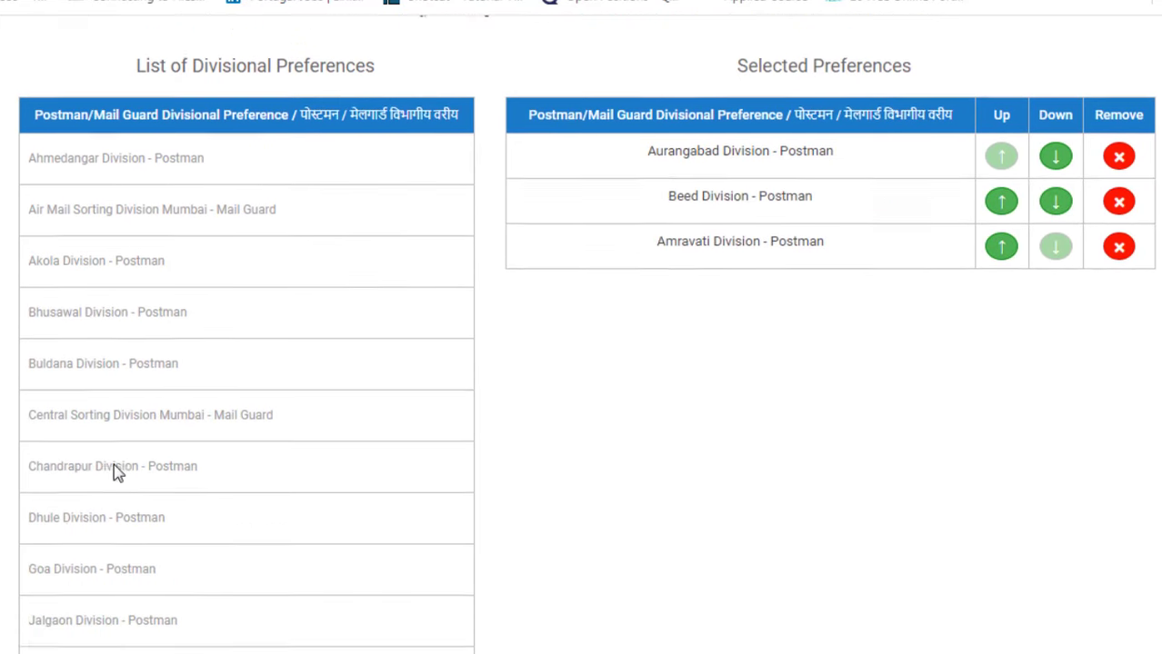
scroll(114, 464, up, 3)
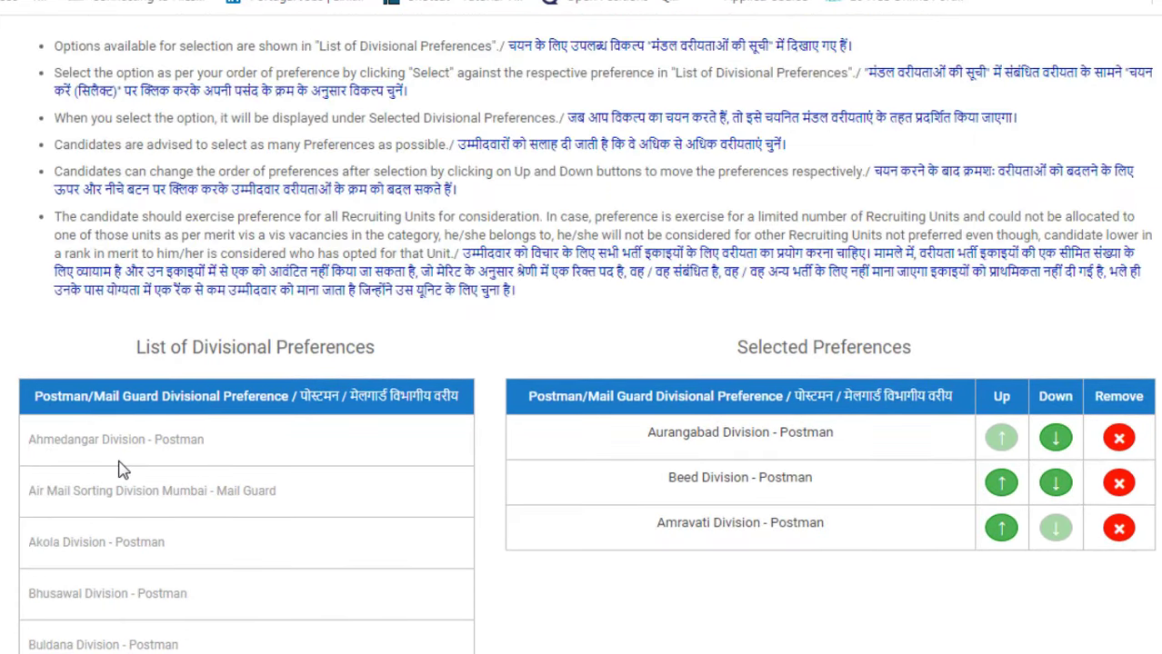
scroll(124, 468, down, 4)
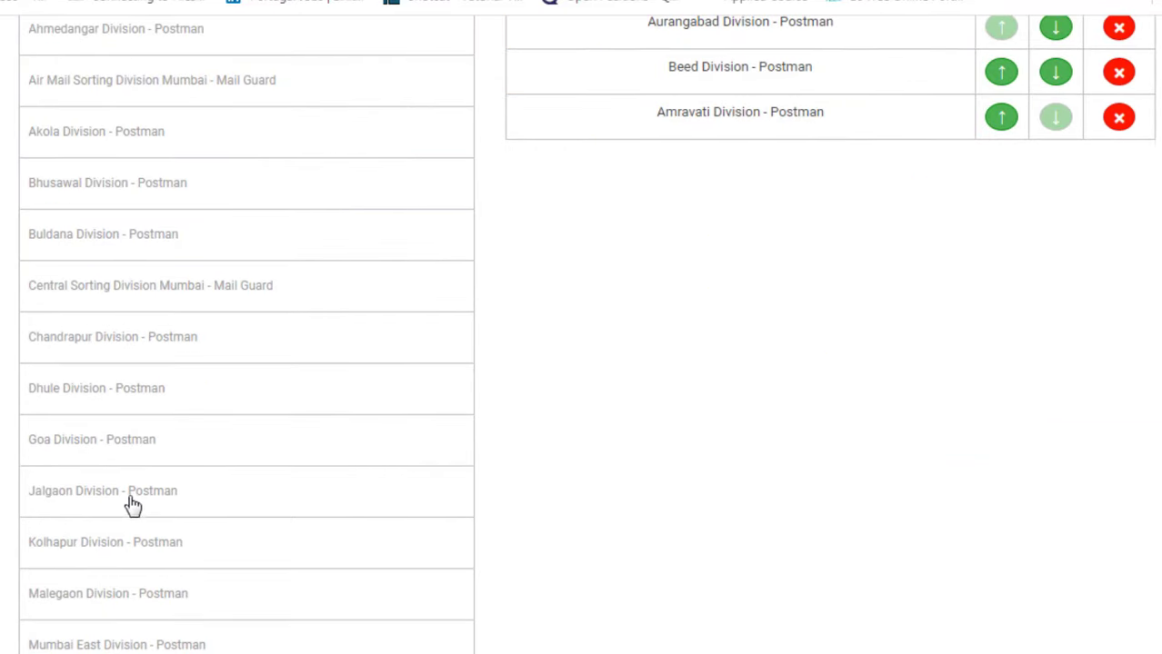
click(128, 499)
Step: Add Kolhapur, Dhule, Nashik, Pune City East and Parbhani Divisions to the Postman preferences
click(106, 488)
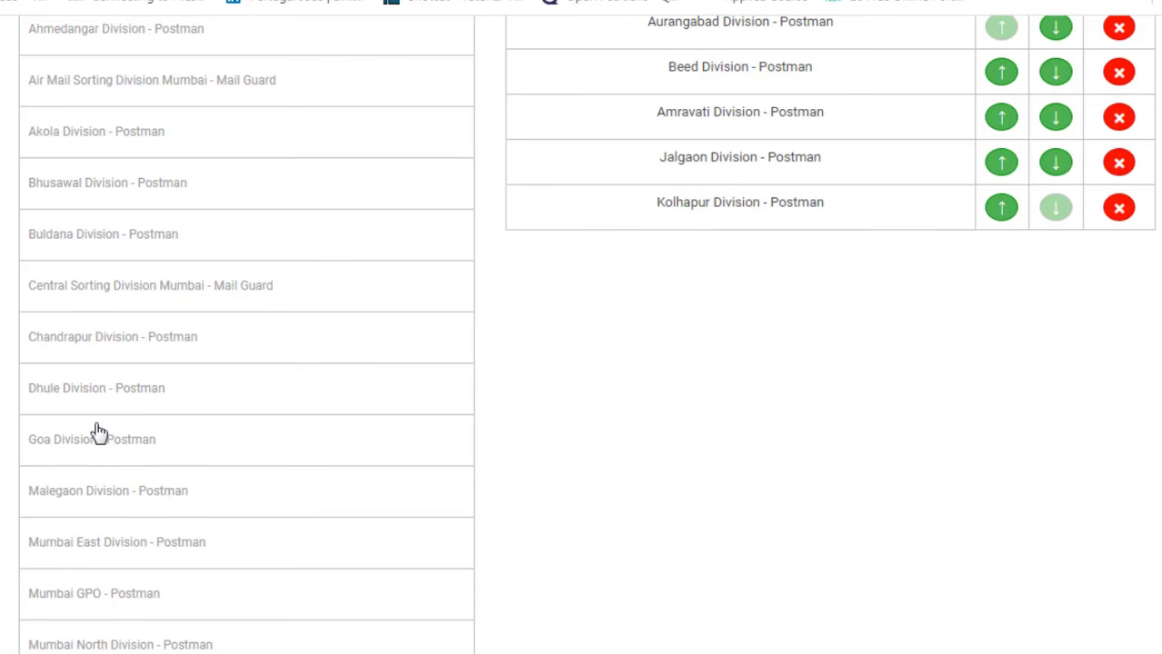
click(89, 400)
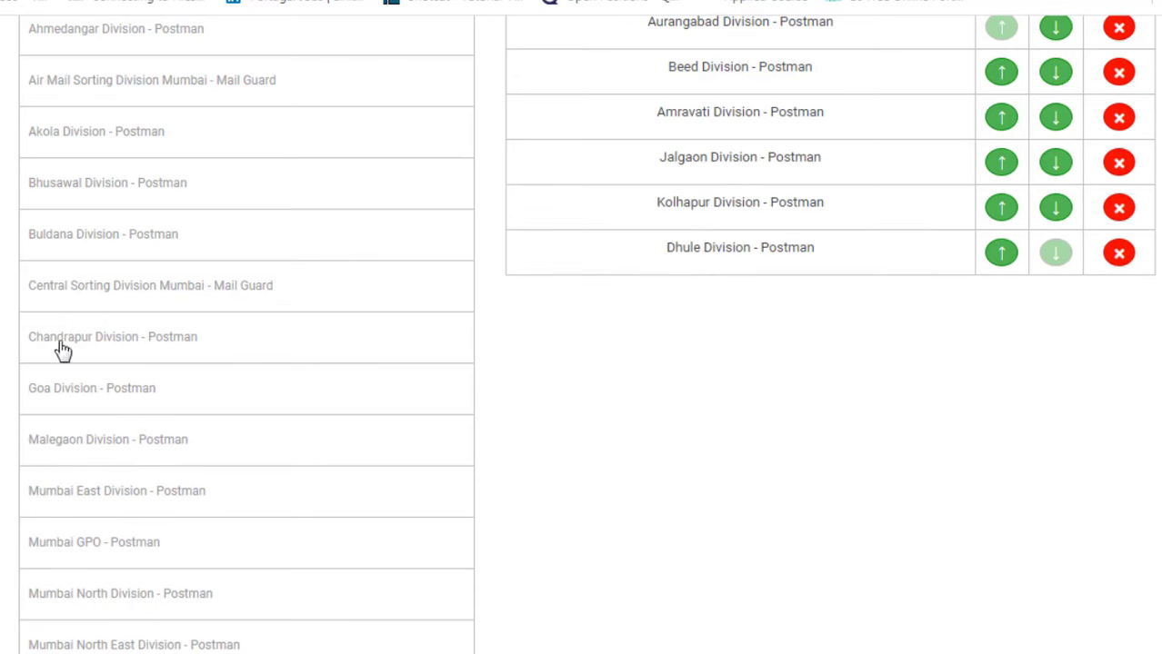
scroll(122, 440, down, 1)
scroll(122, 440, down, 5)
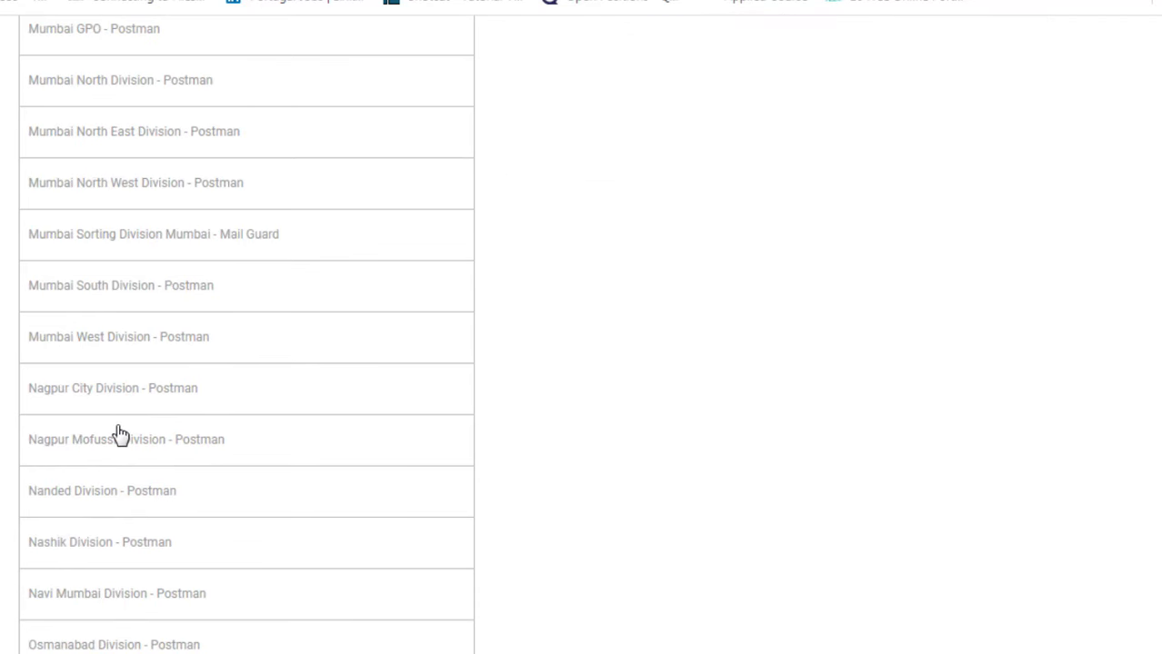
click(116, 552)
scroll(116, 550, down, 3)
click(134, 495)
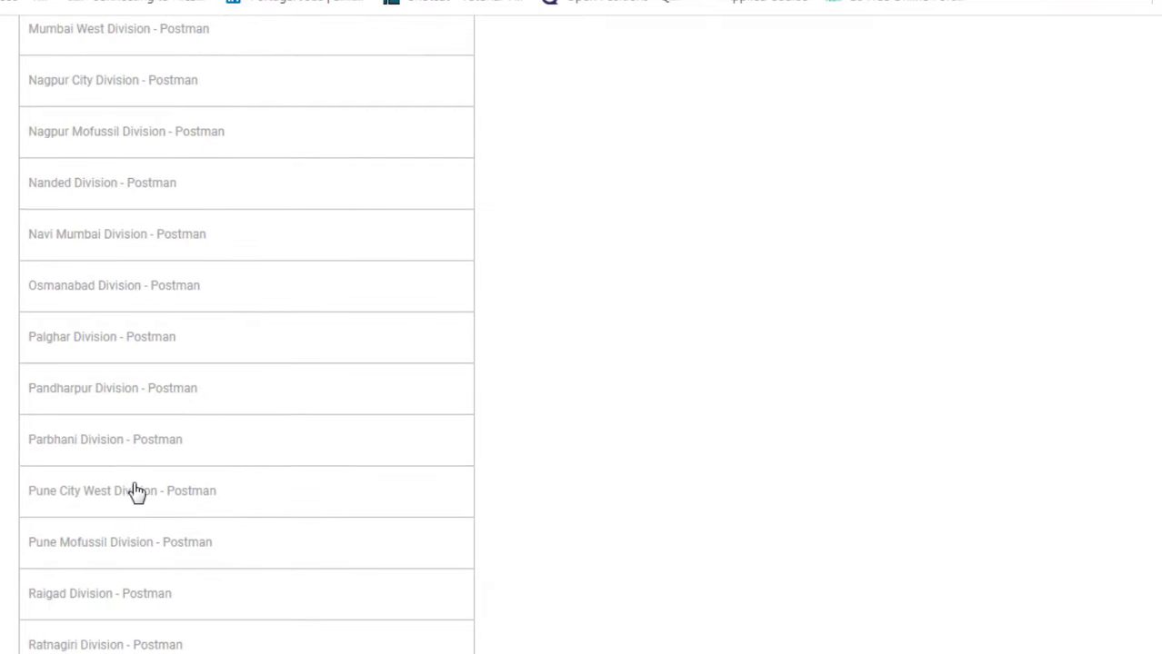
click(137, 445)
scroll(522, 471, up, 7)
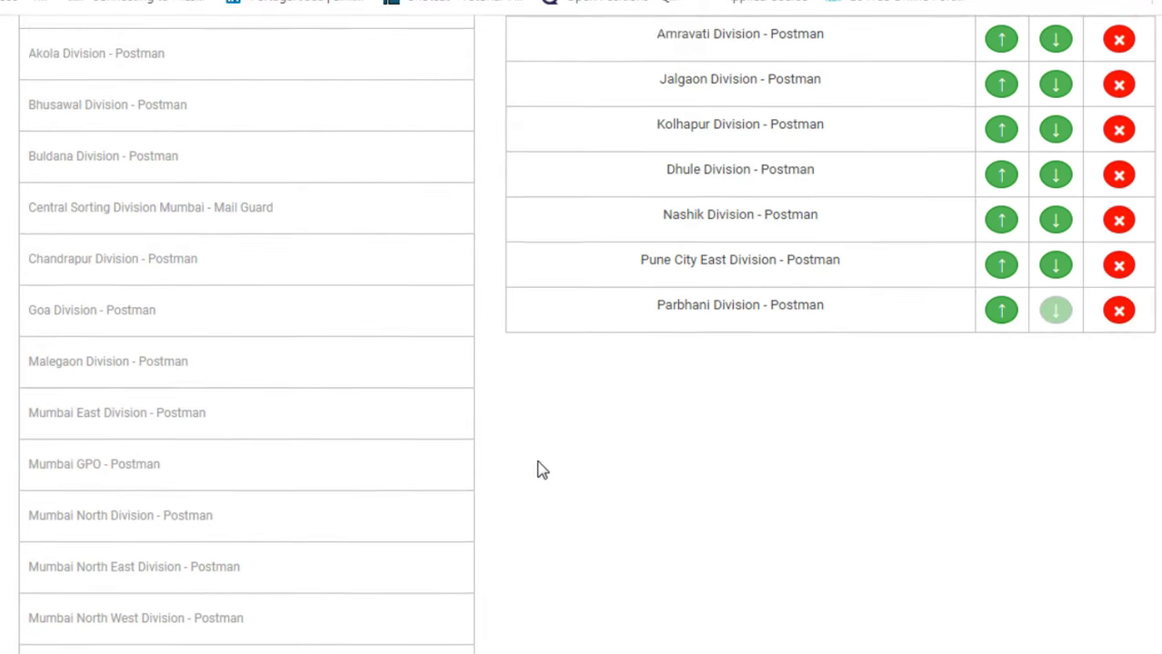
scroll(539, 467, up, 5)
scroll(895, 436, down, 2)
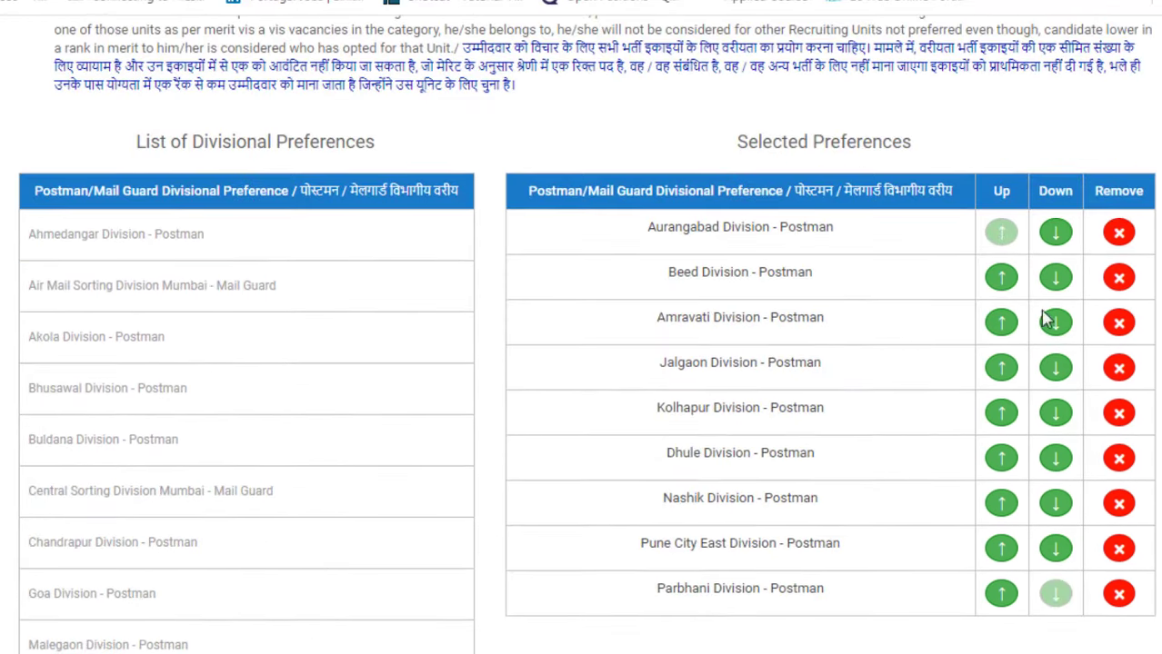
Step: Reorder the Postman preferences so Amravati is first, Beed second and Aurangabad third
click(1056, 242)
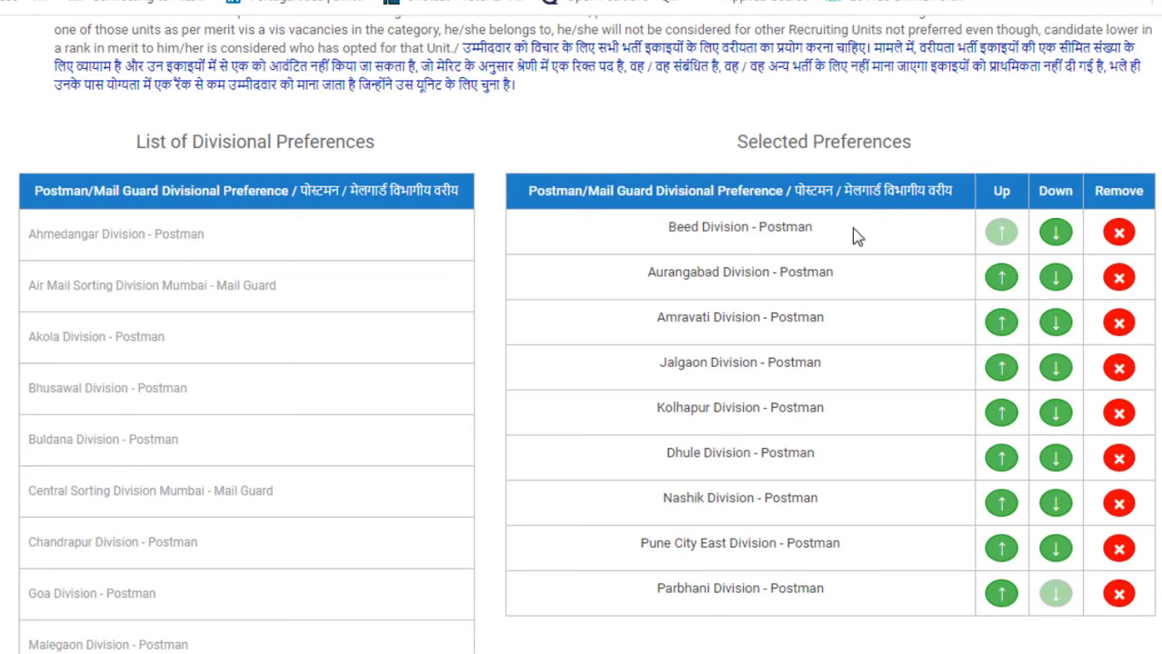
click(999, 322)
click(1002, 280)
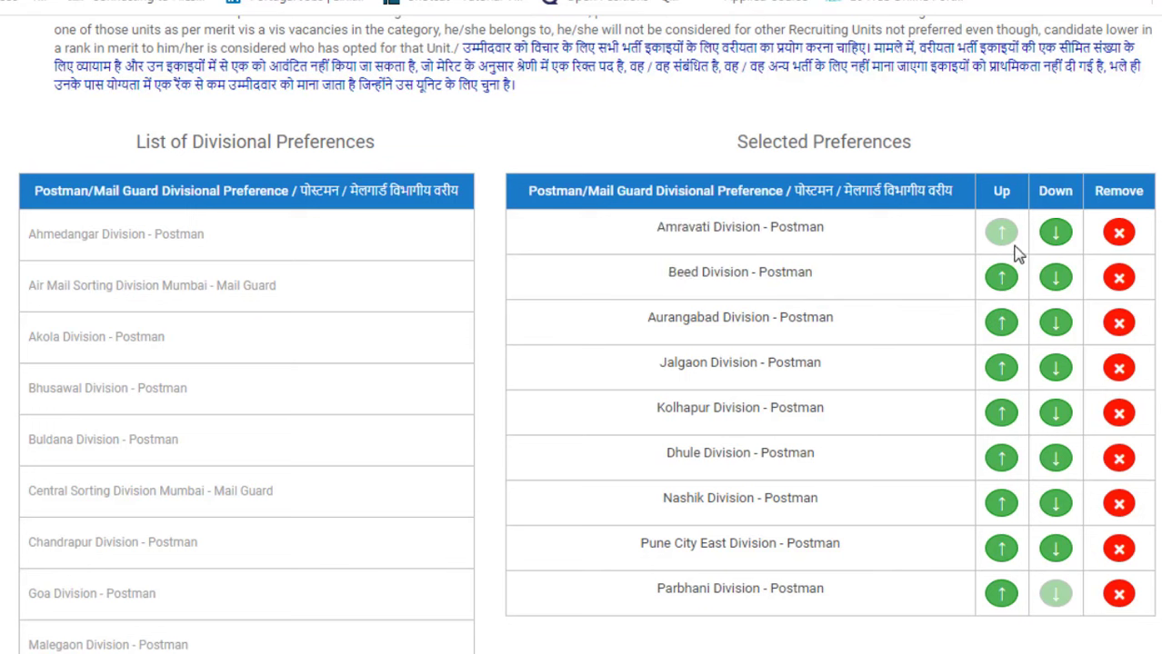
click(1004, 324)
click(1004, 324)
click(1003, 325)
click(1003, 324)
Step: Add Amravati, Central Sorting Mumbai, Director of Accounts Postal Nagpur and Goa to the MTS preferences
scroll(608, 286, down, 10)
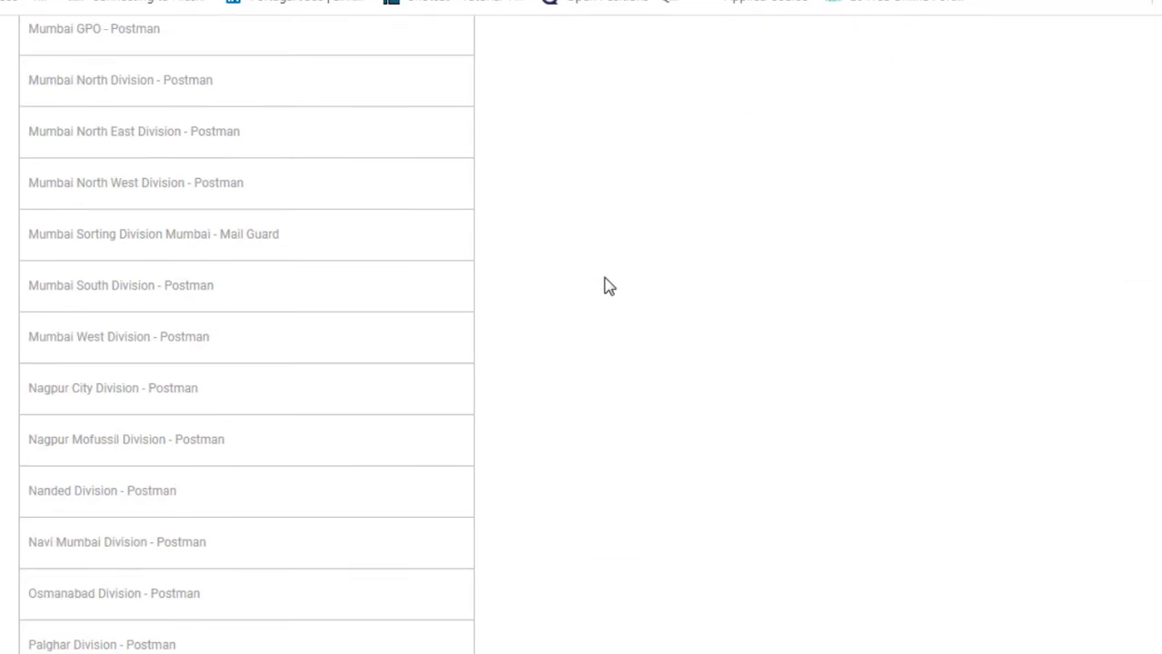
scroll(608, 285, down, 15)
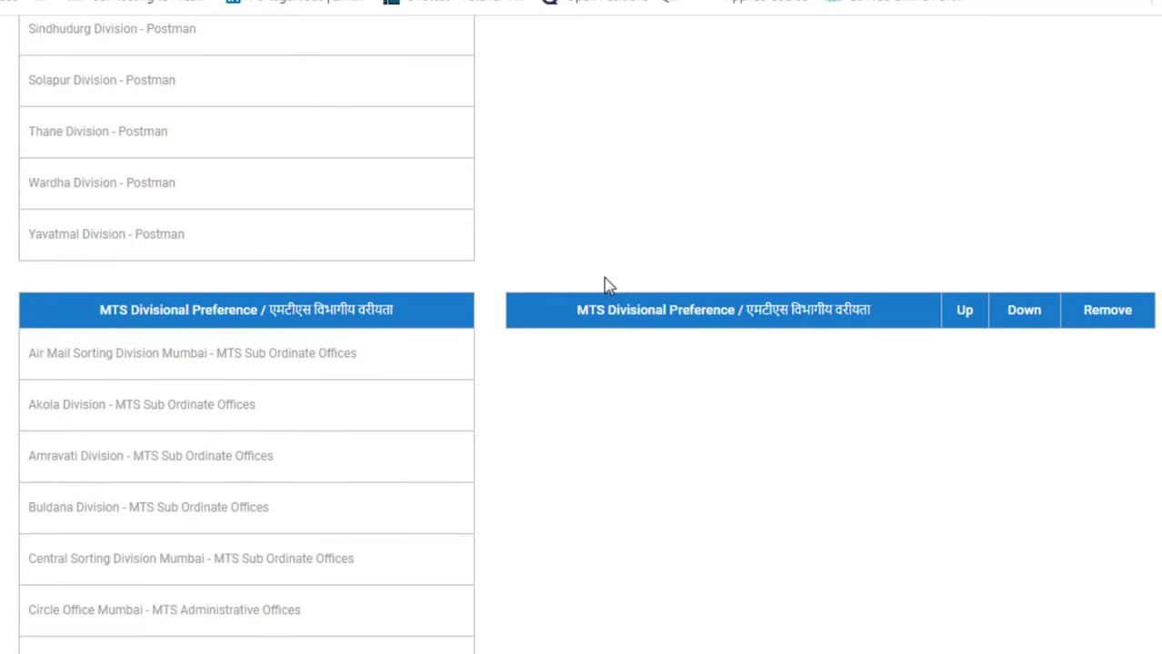
scroll(609, 286, down, 1)
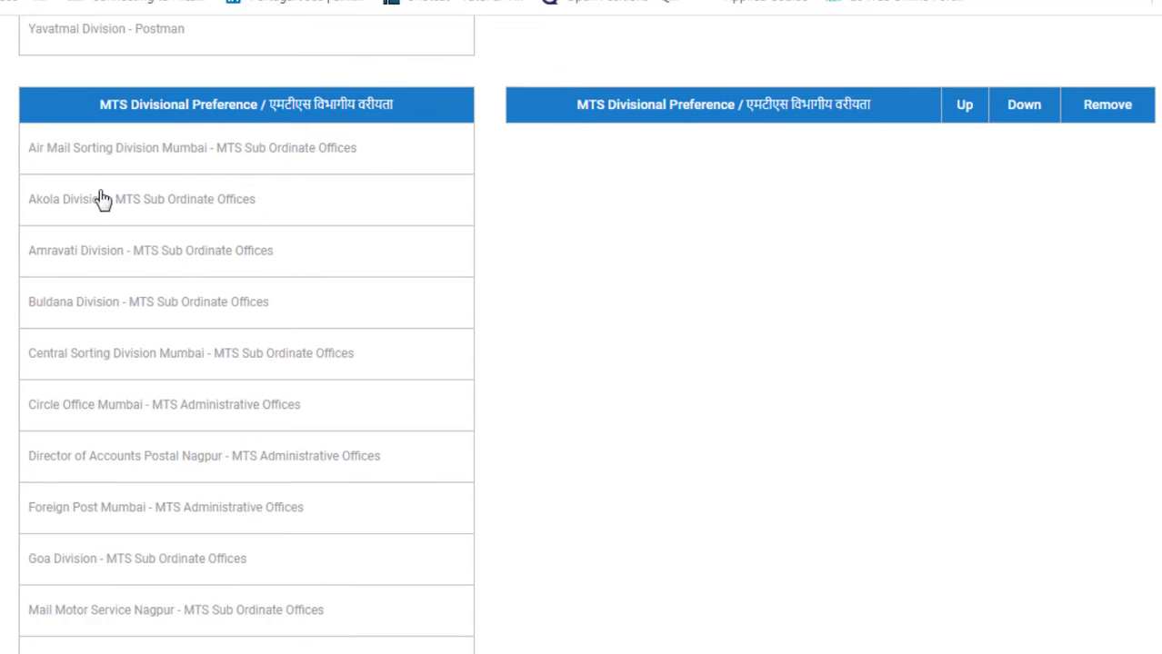
click(135, 262)
click(139, 317)
click(135, 354)
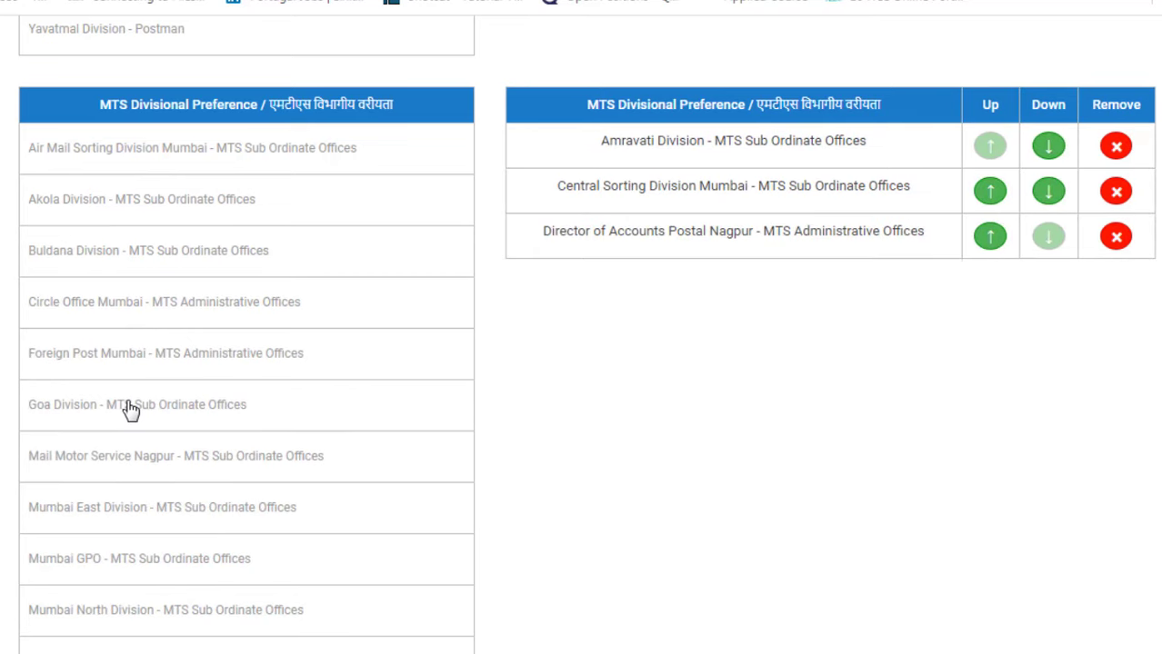
click(132, 409)
Step: Add Mumbai Sorting, Mumbai West, Nashik, Solapur and Thane Divisions to the MTS preferences
scroll(130, 409, down, 3)
click(130, 409)
click(144, 473)
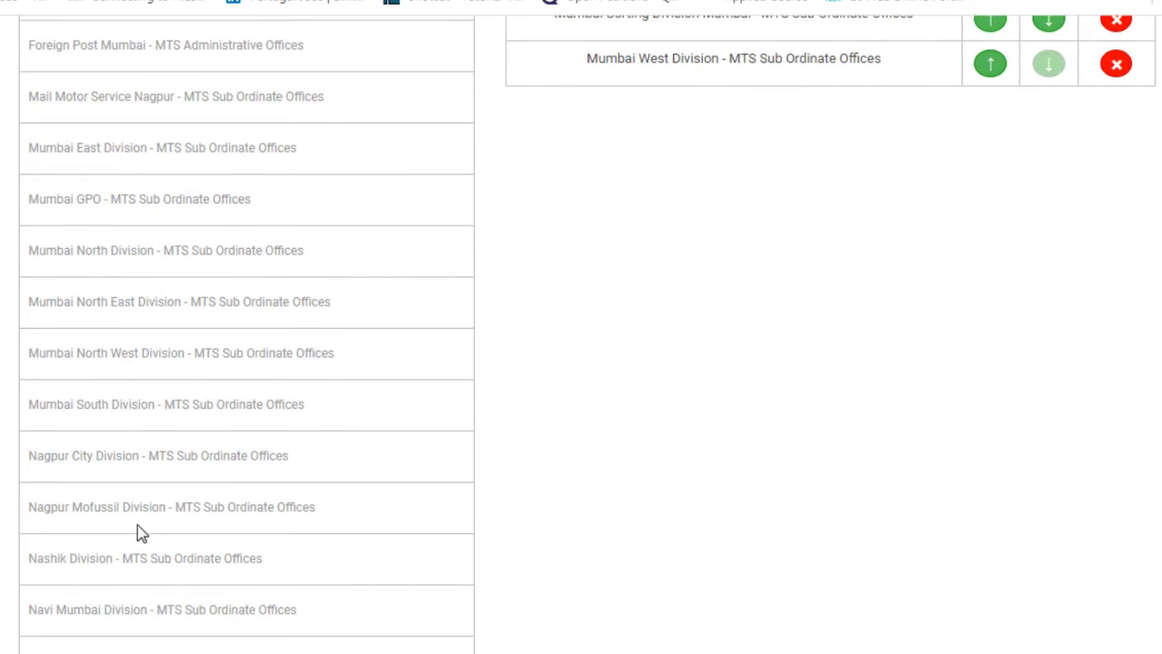
click(129, 565)
scroll(150, 536, down, 6)
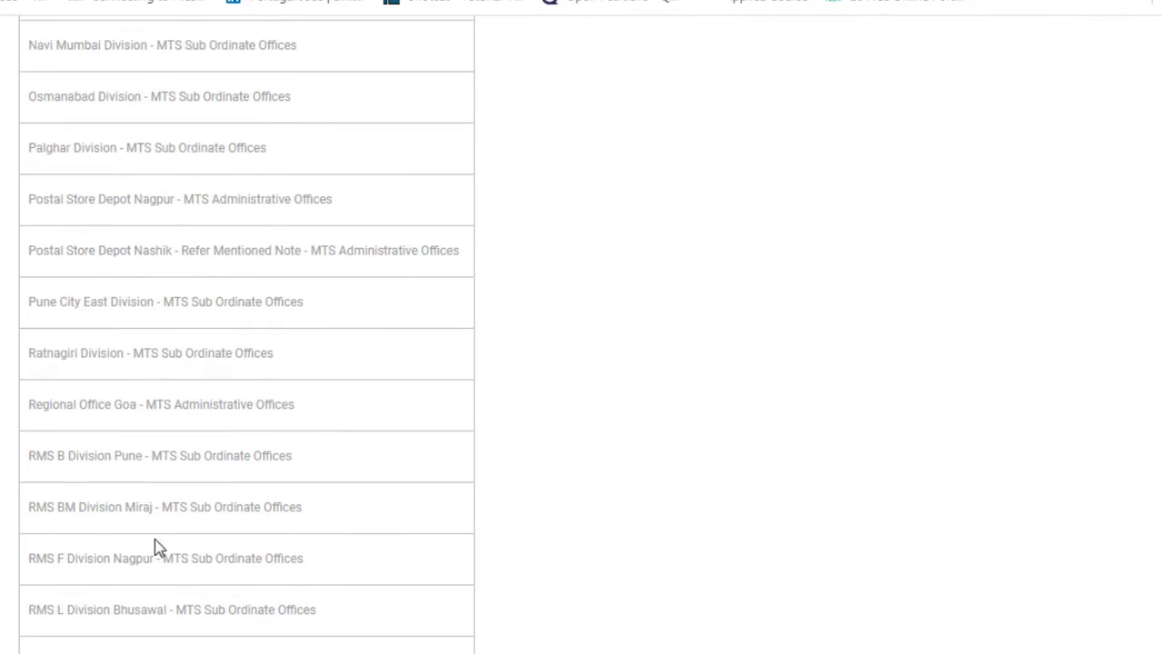
scroll(160, 472, down, 4)
click(164, 261)
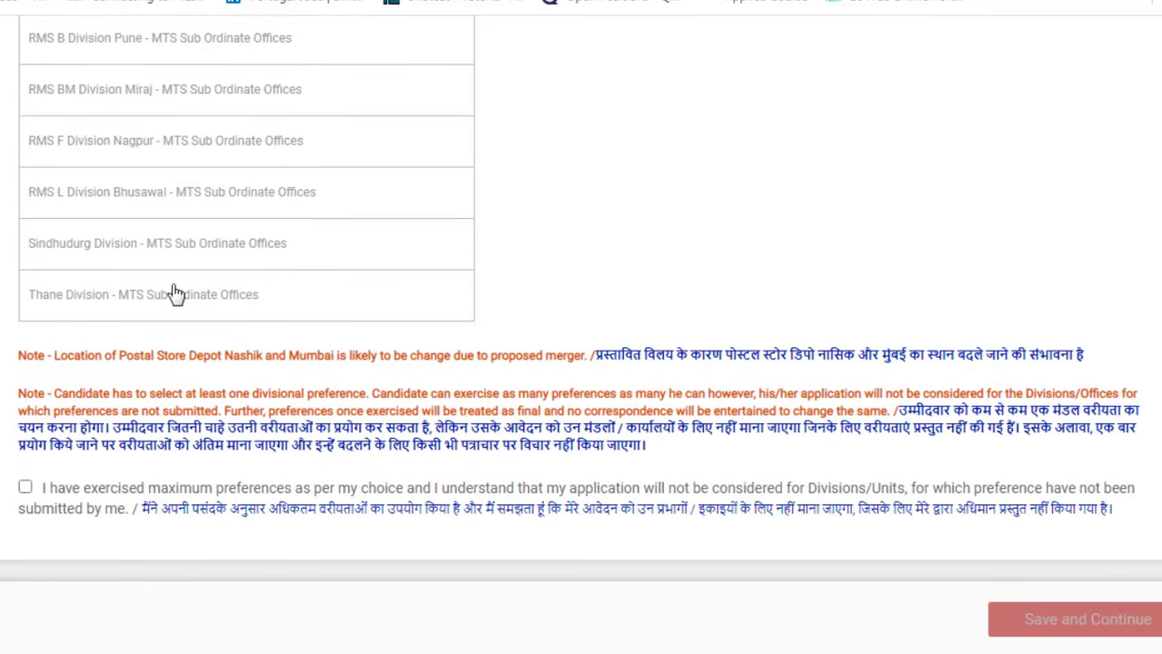
click(177, 296)
scroll(440, 264, up, 10)
scroll(441, 265, up, 5)
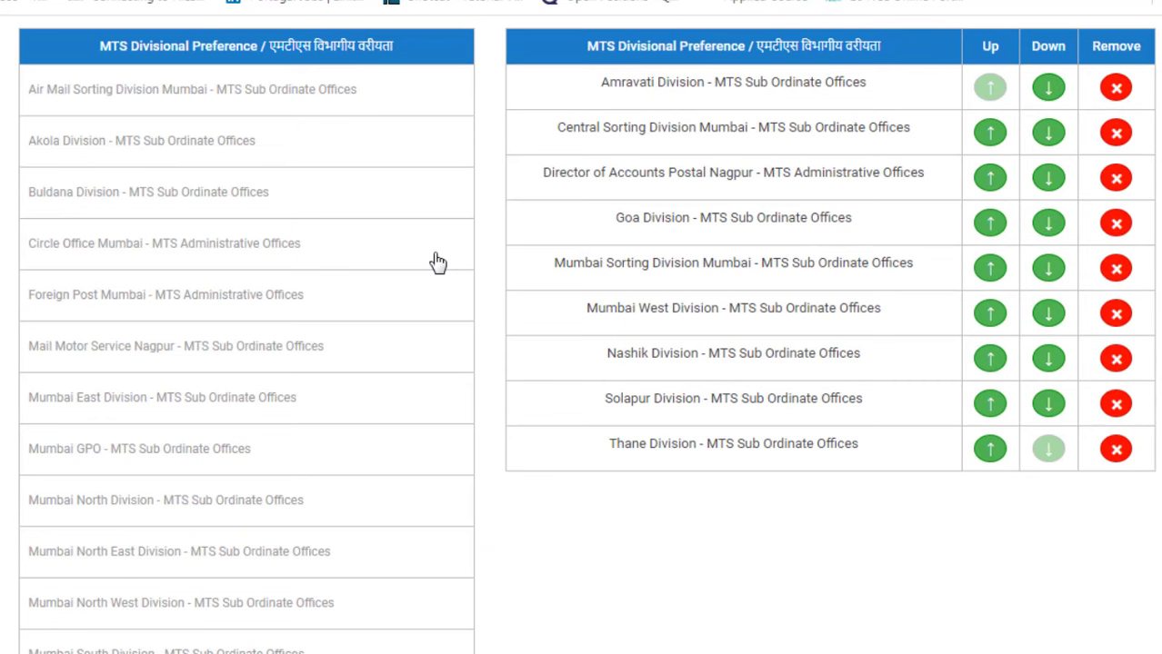
scroll(436, 260, down, 7)
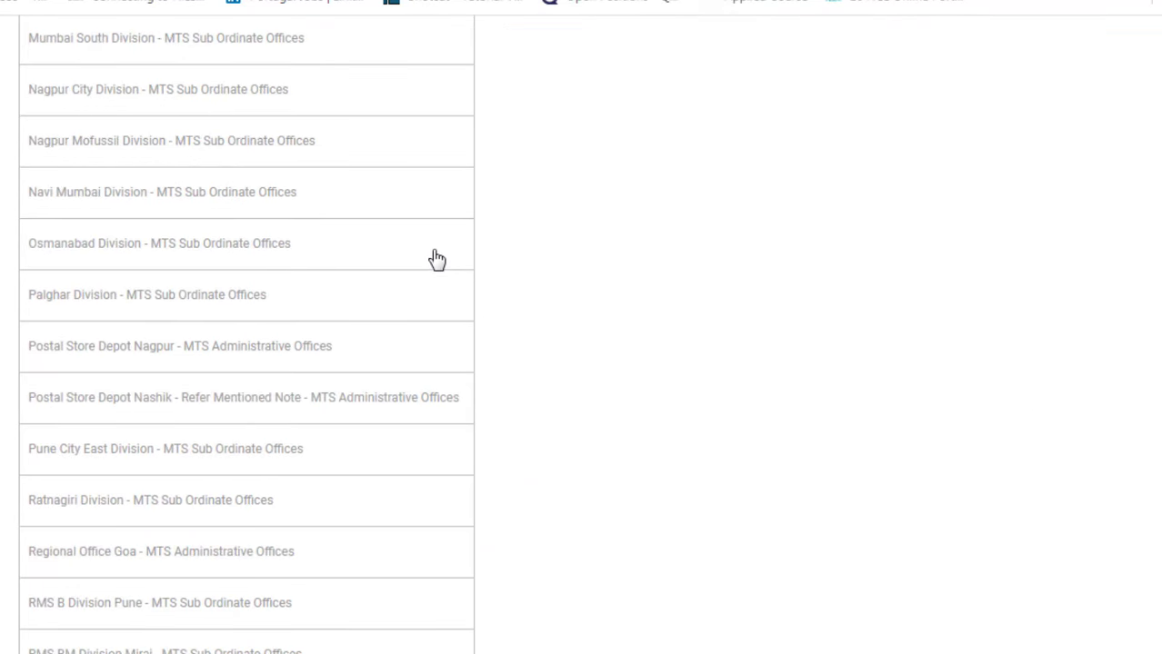
scroll(436, 260, down, 6)
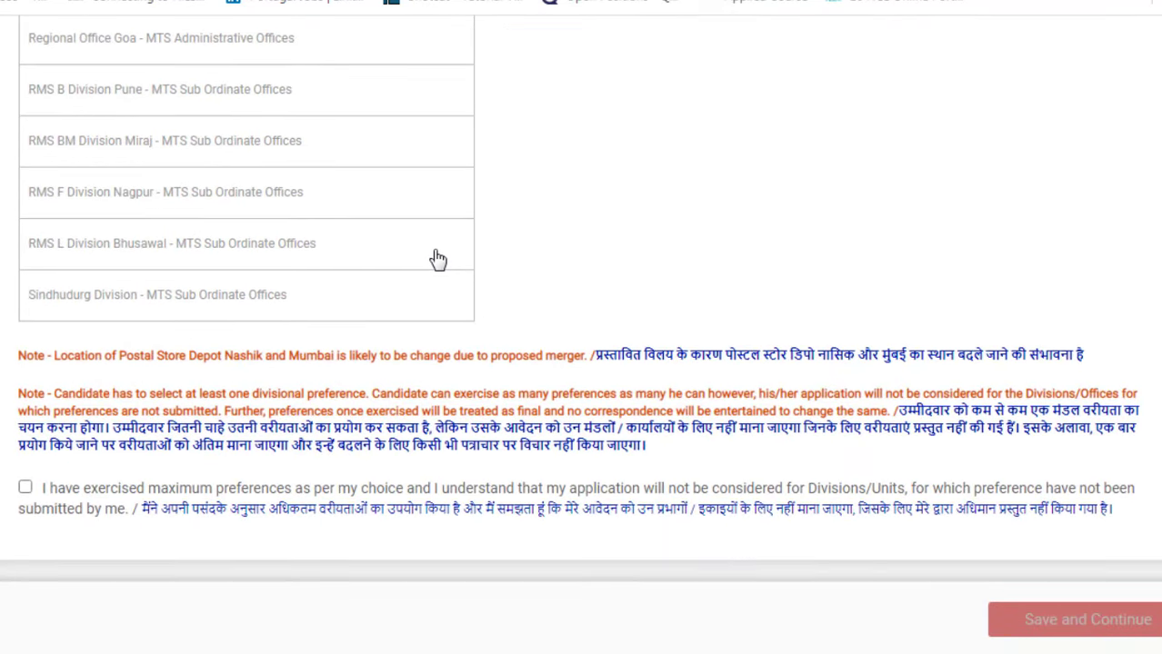
Step: Accept the maximum-preferences declaration, save the preferences and confirm them as final
click(25, 487)
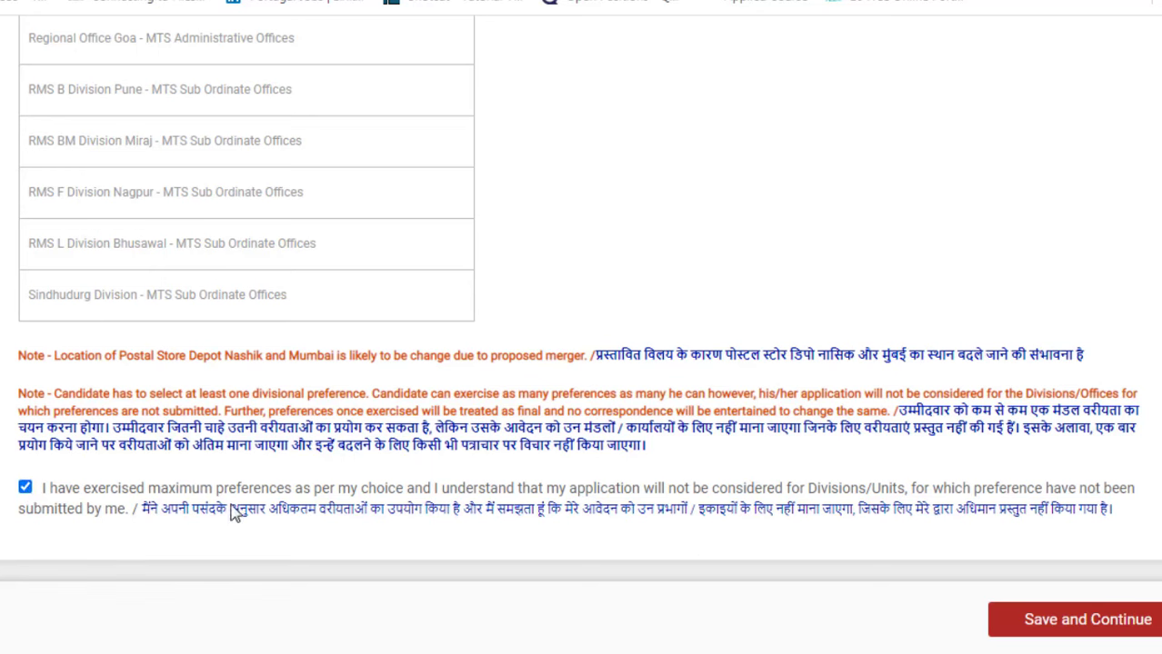
click(1074, 630)
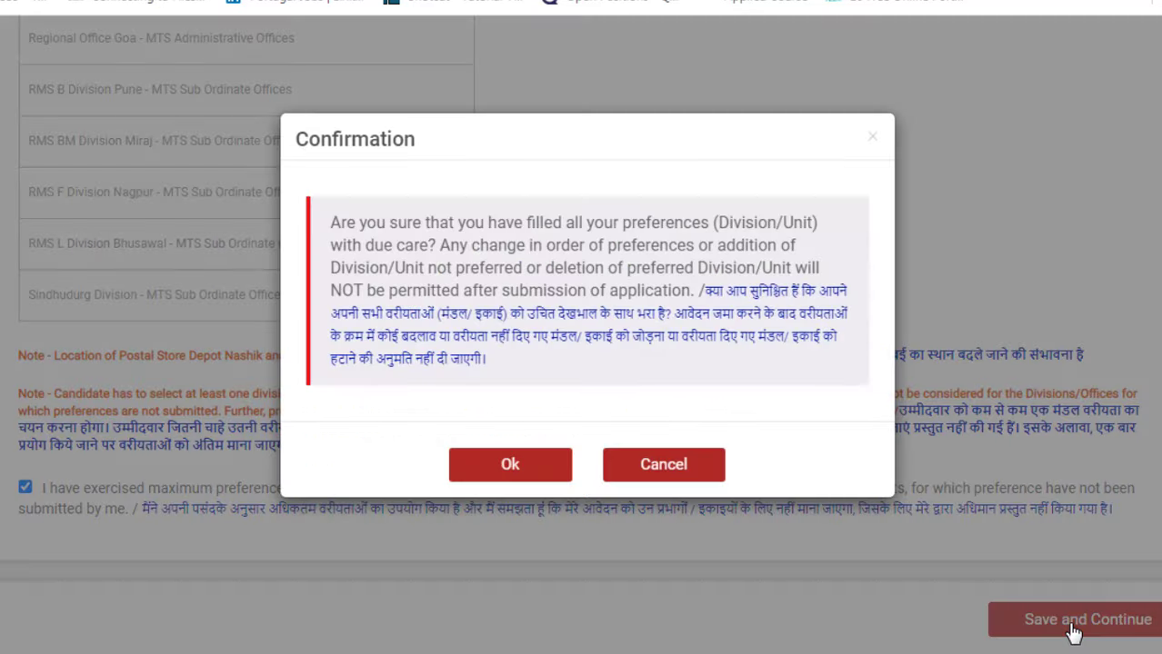
click(516, 465)
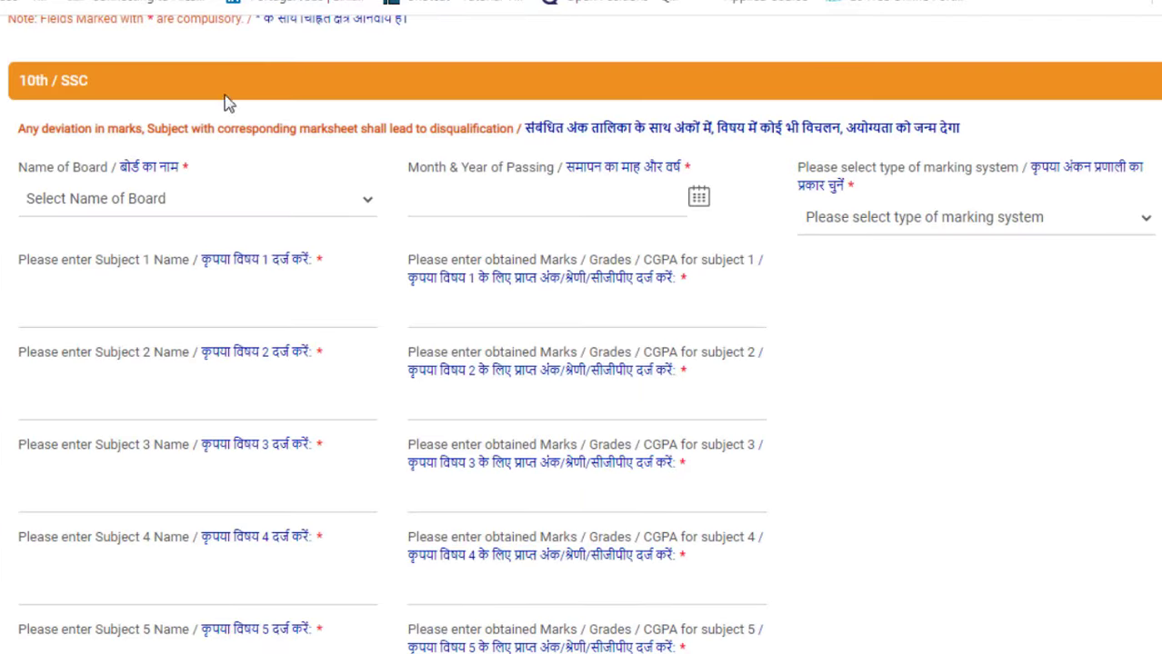
Step: Set the 10th board to Maharashtra State Board, passing date June 2011, and marking system Marks
click(160, 212)
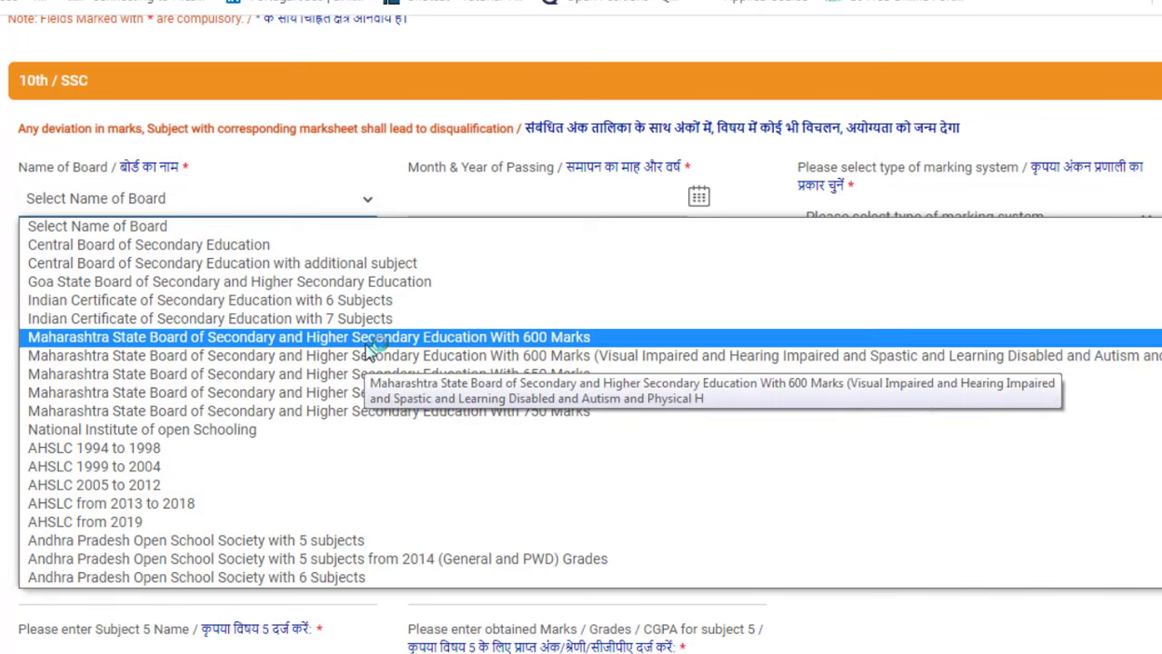
click(509, 345)
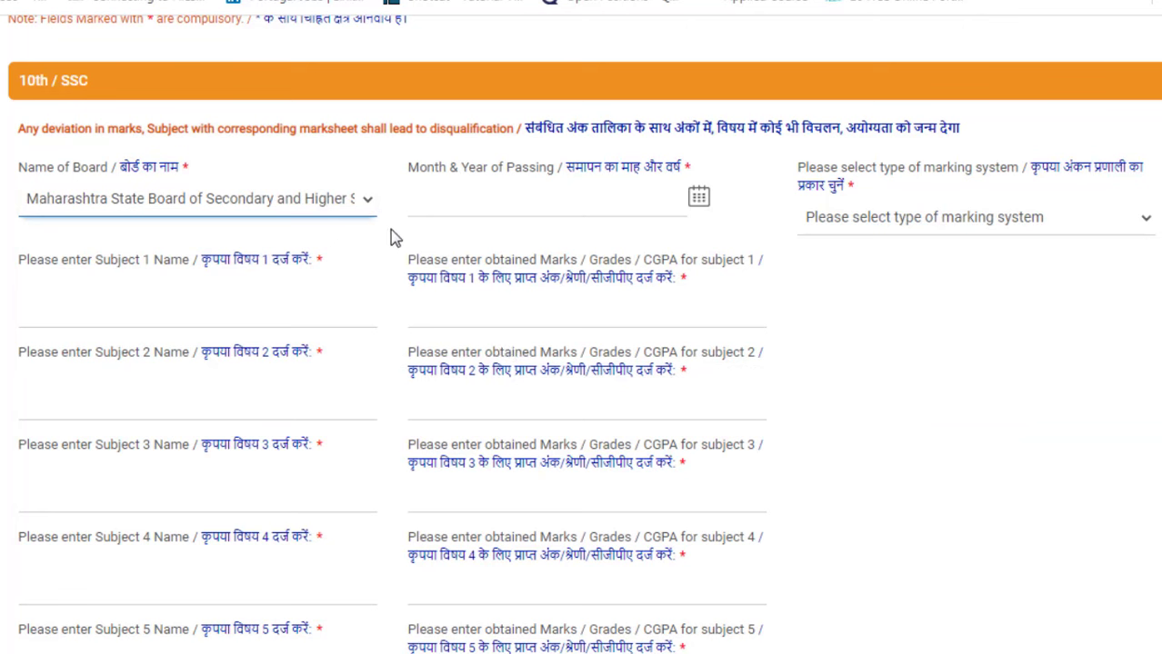
click(675, 201)
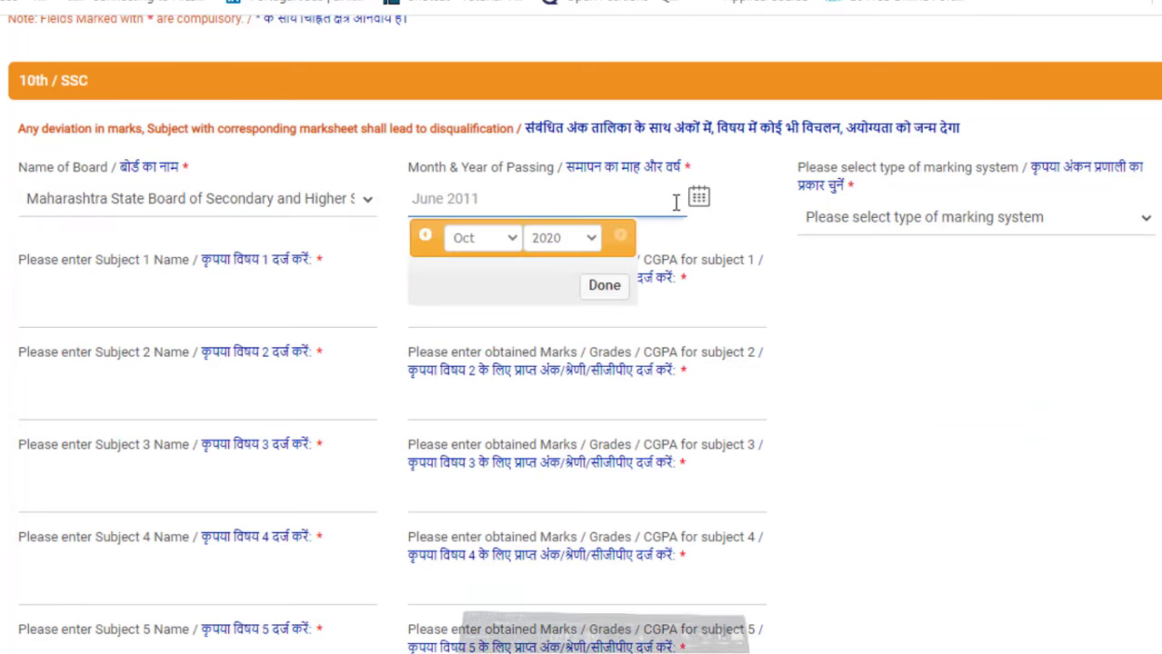
click(586, 242)
click(563, 312)
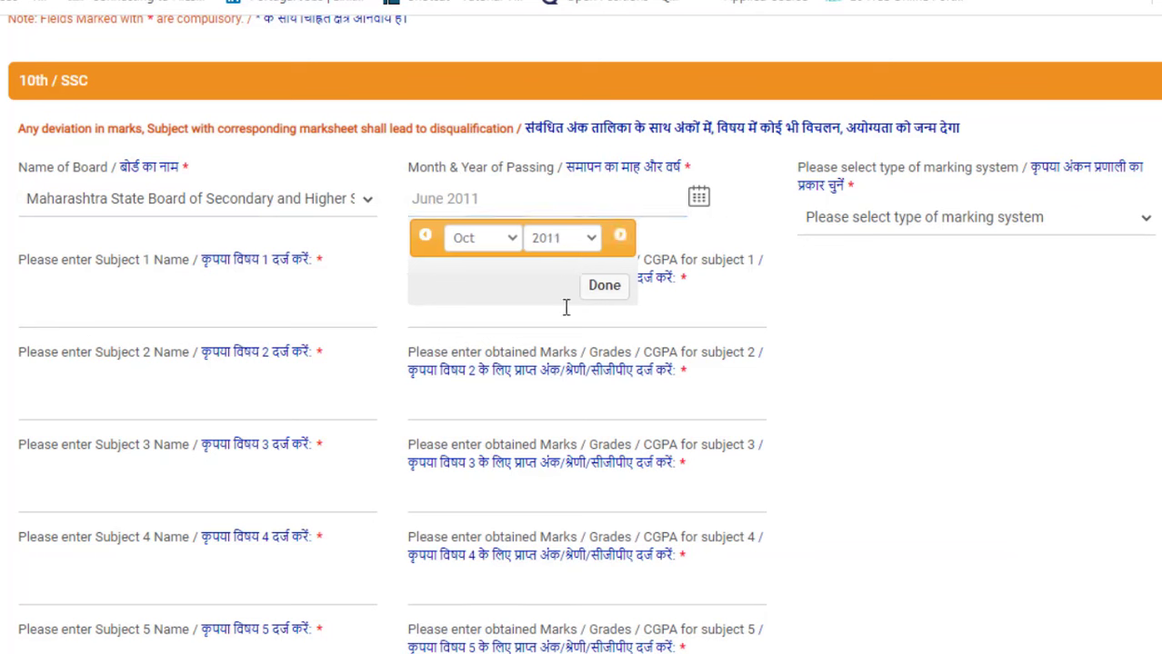
click(515, 245)
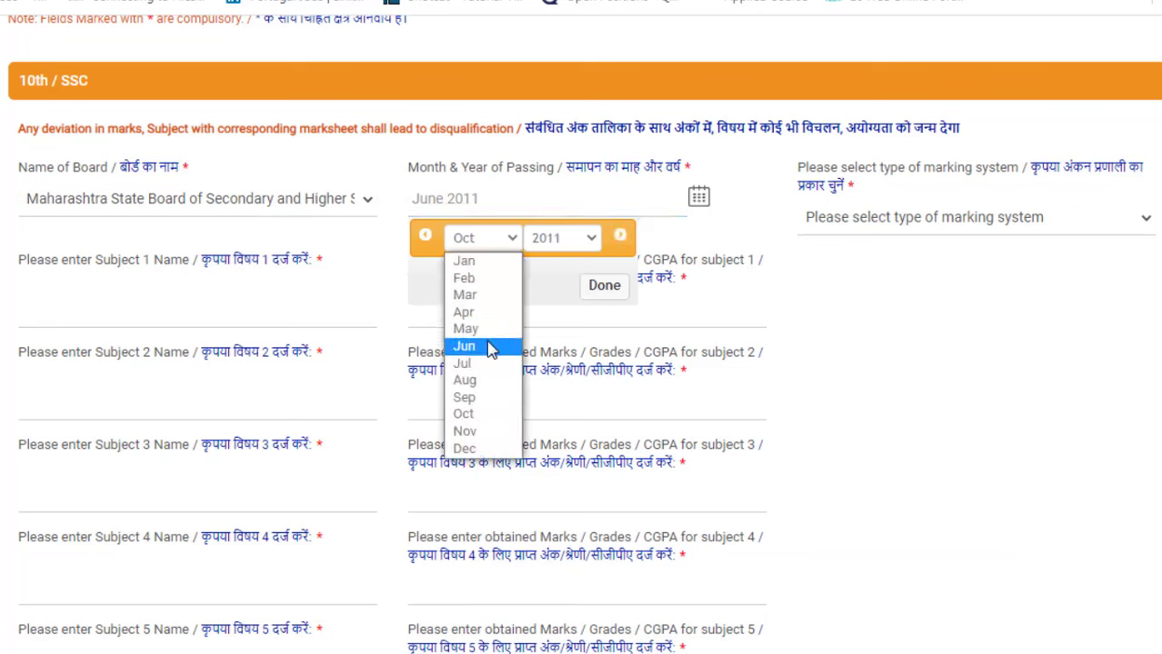
click(489, 346)
click(624, 289)
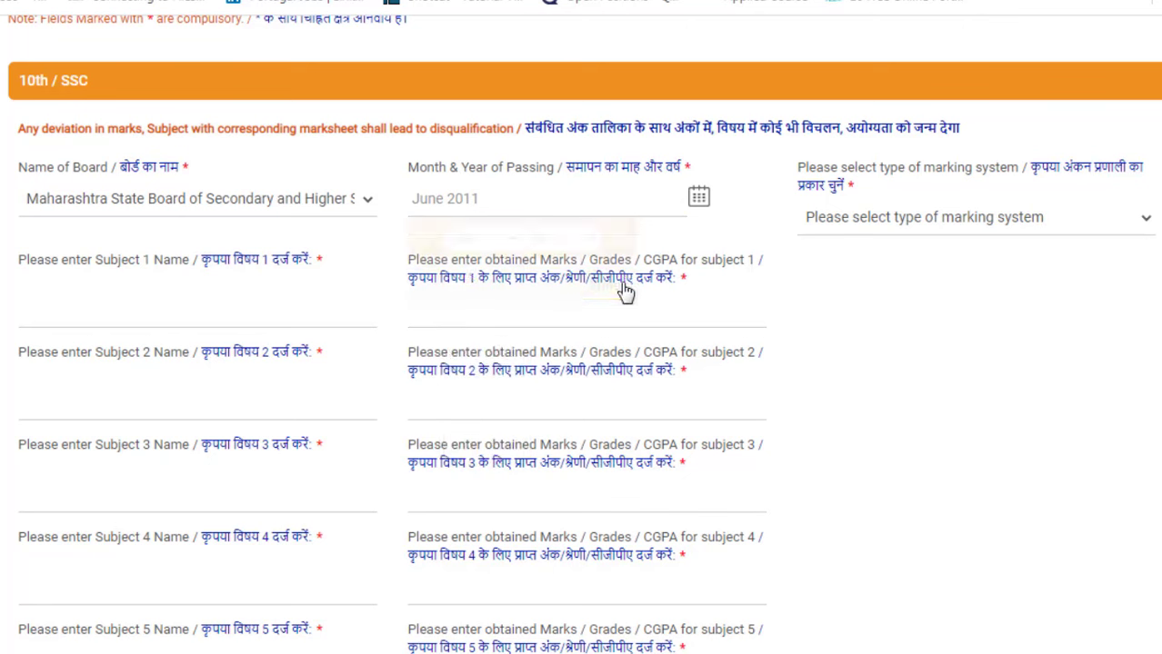
click(900, 228)
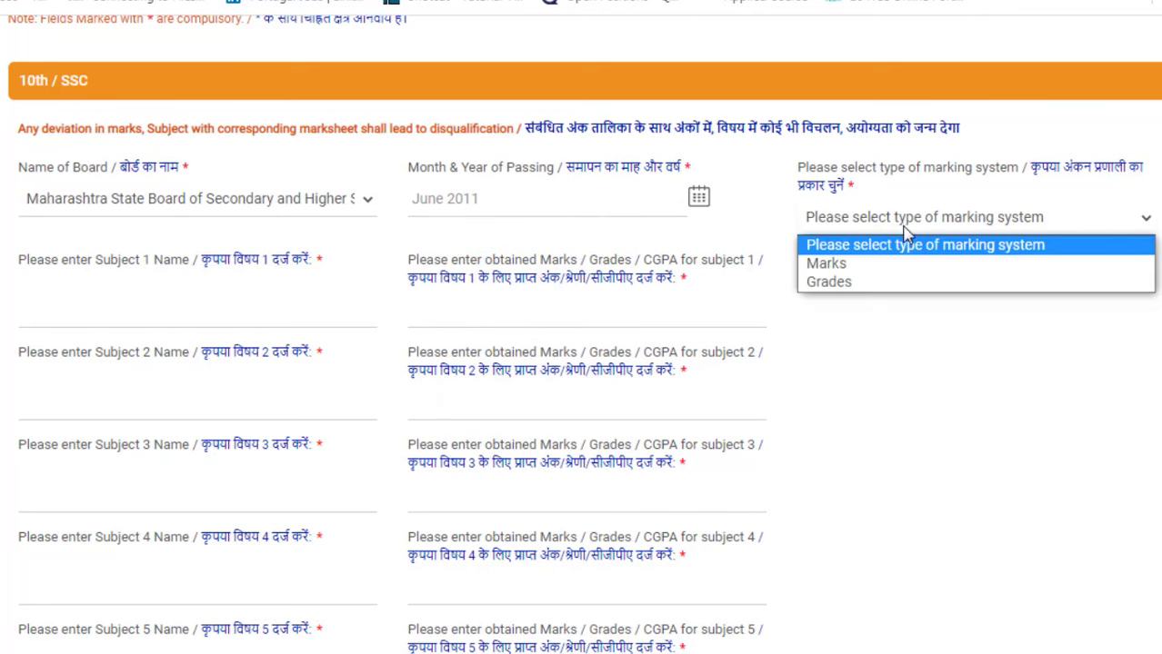
click(855, 263)
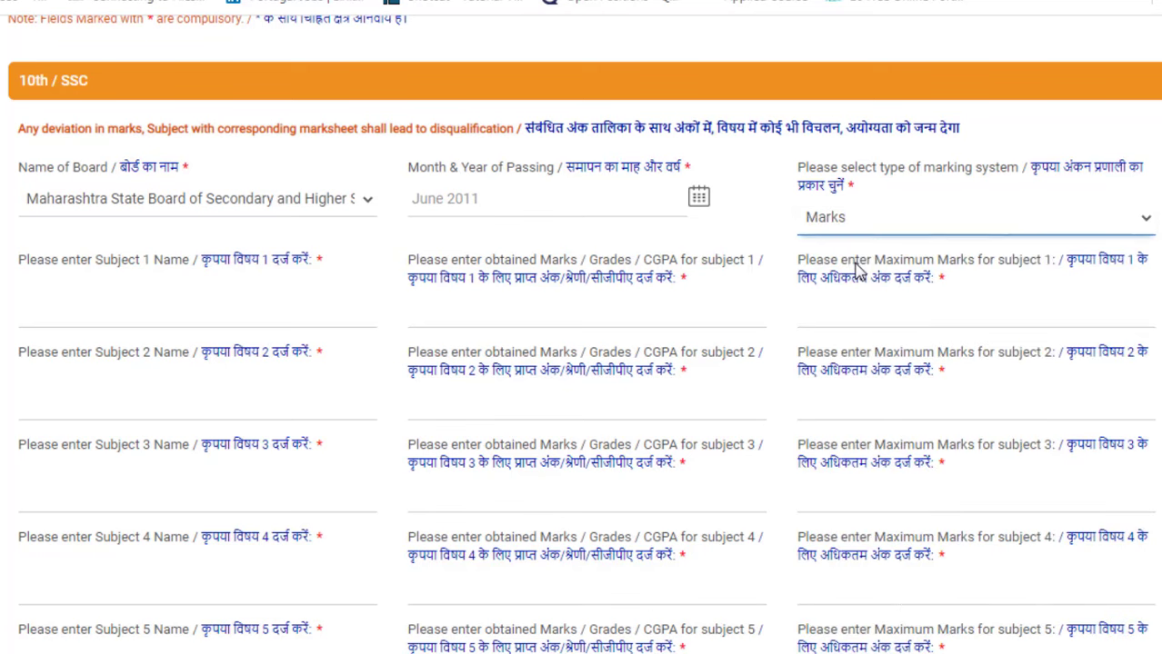
Step: Enter English as the first 10th subject with its obtained and maximum marks
click(226, 298)
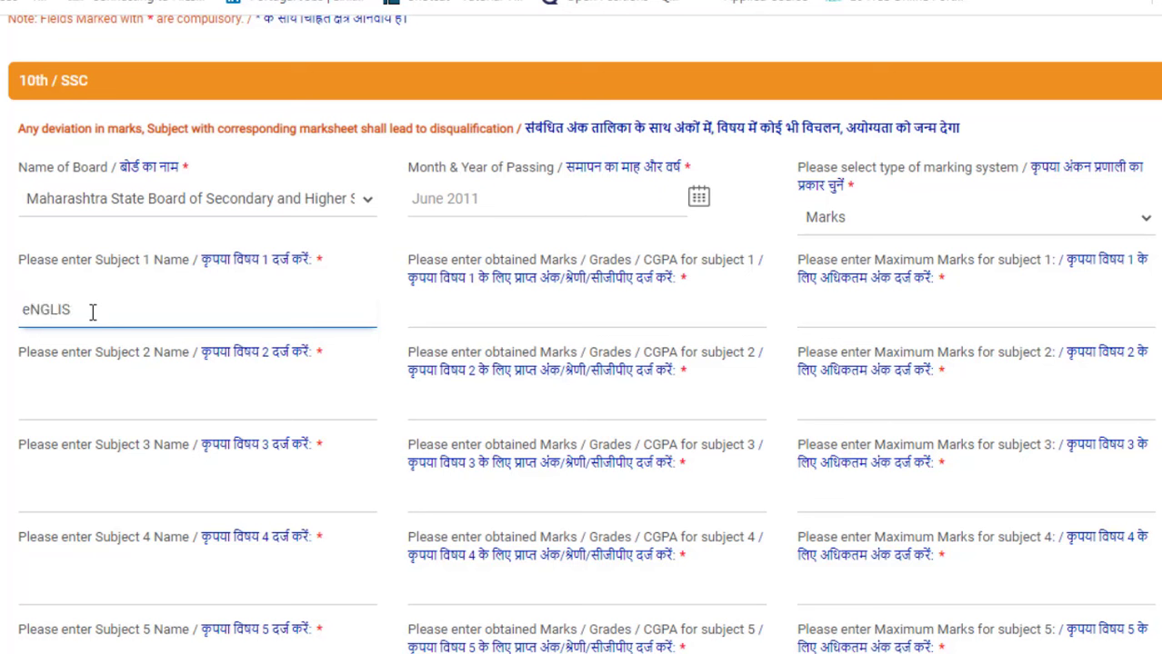
text(LISH)
click(445, 314)
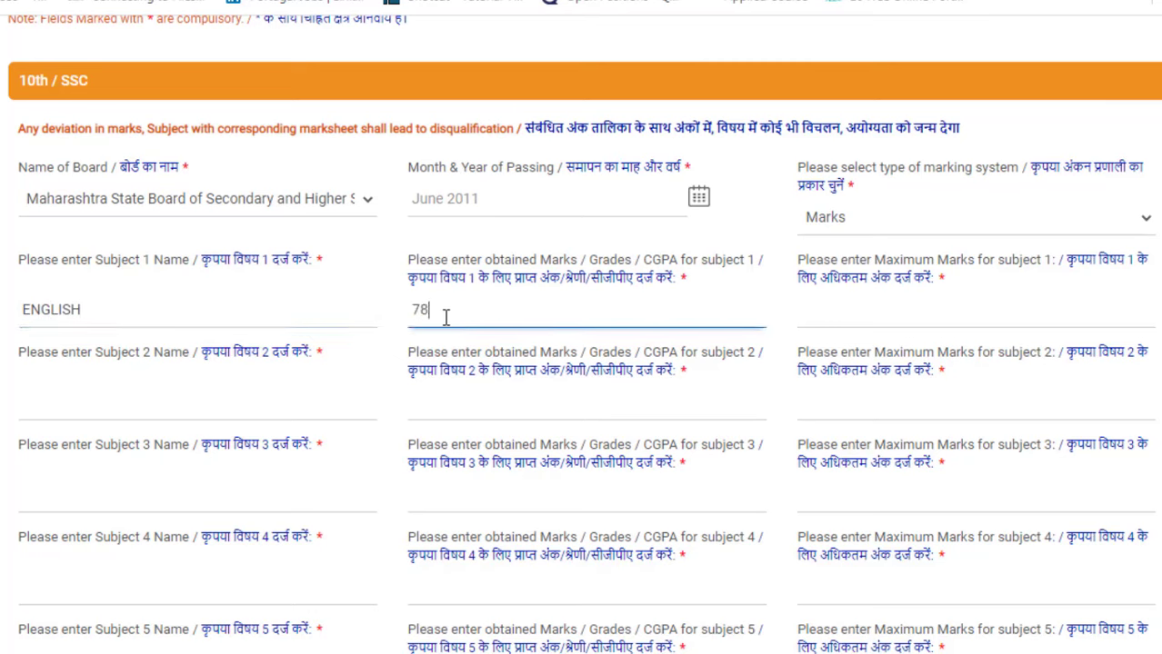
click(846, 320)
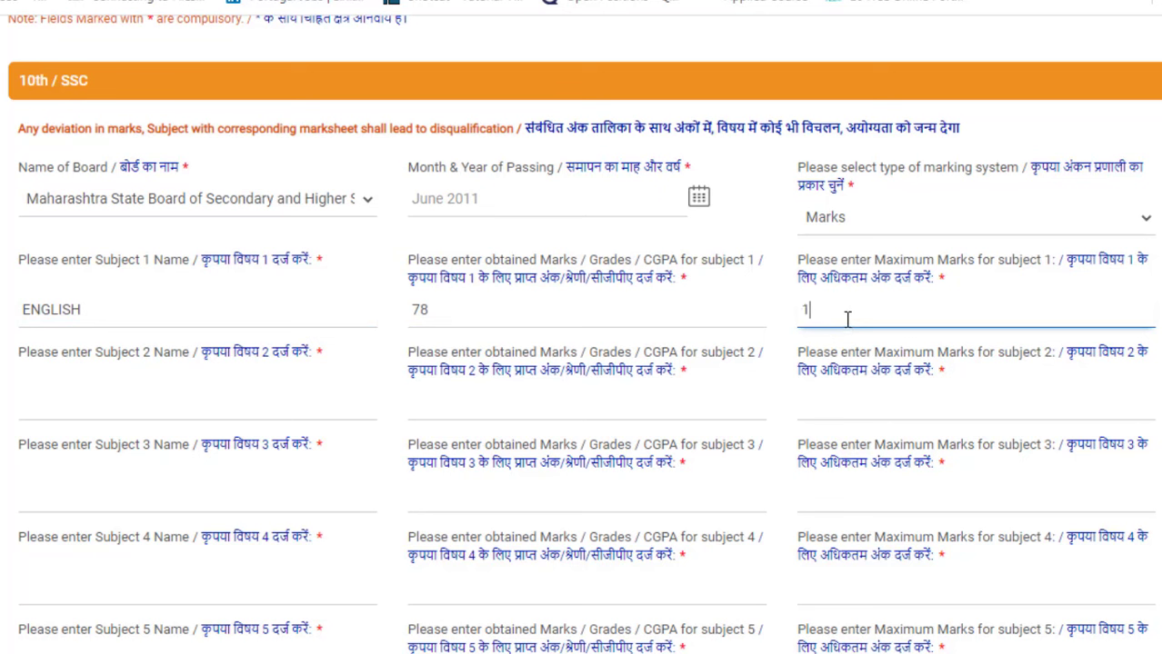
click(232, 406)
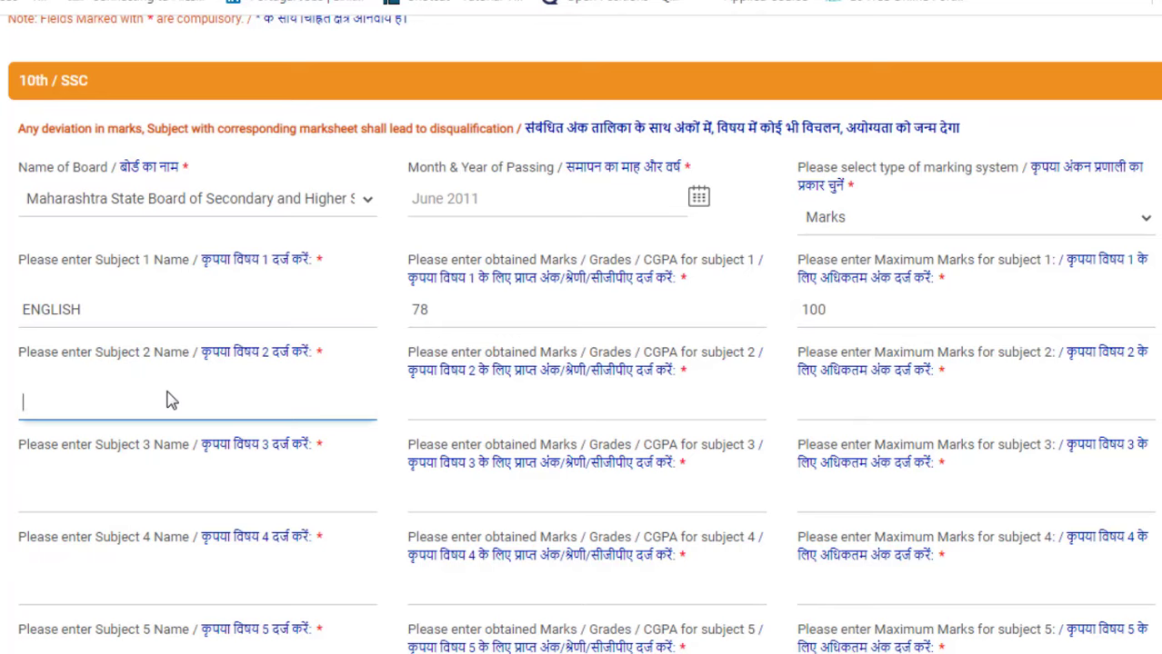
Step: Declare Marathi as the local language studied and start entering its marks
scroll(168, 392, down, 1)
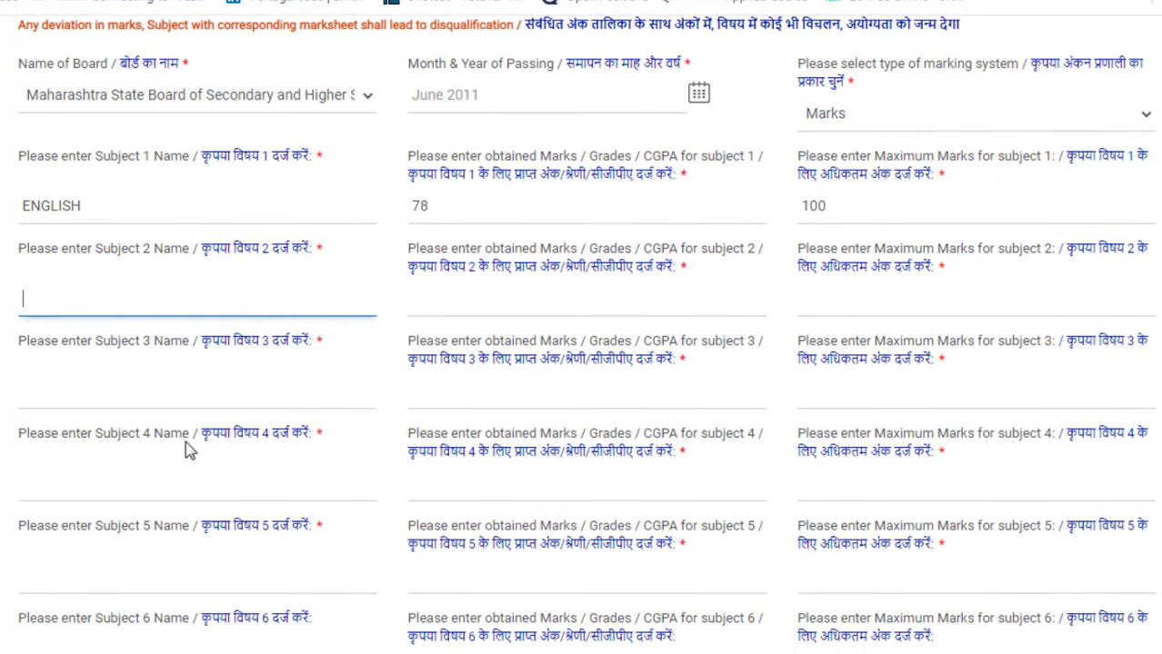
scroll(187, 449, down, 1)
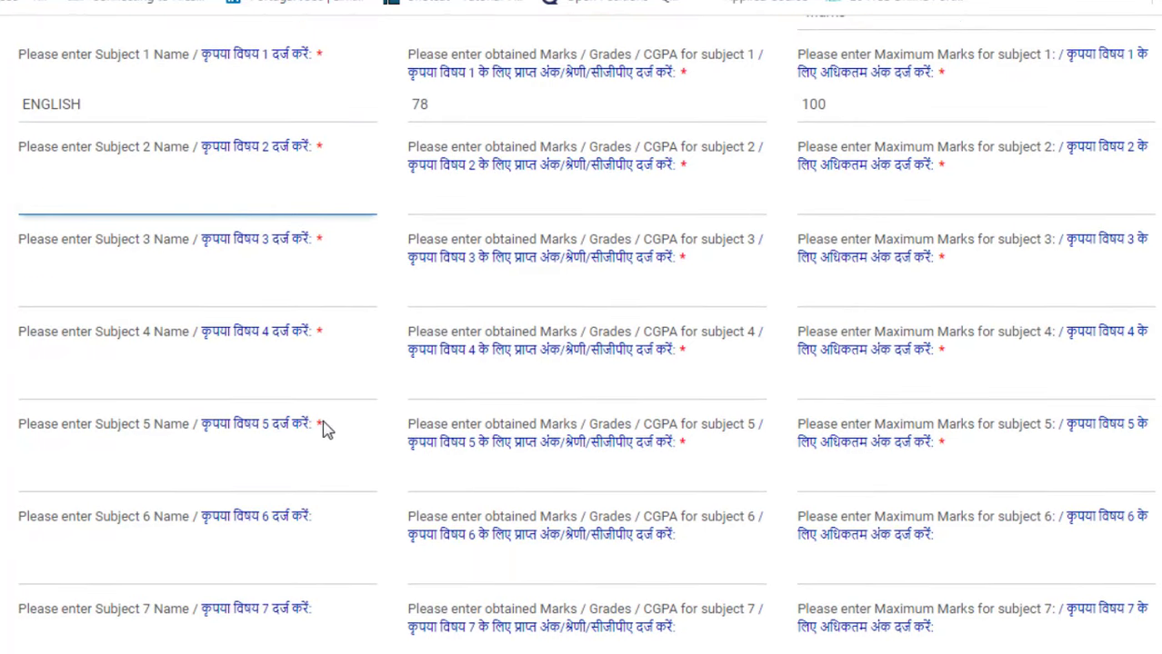
scroll(302, 436, down, 1)
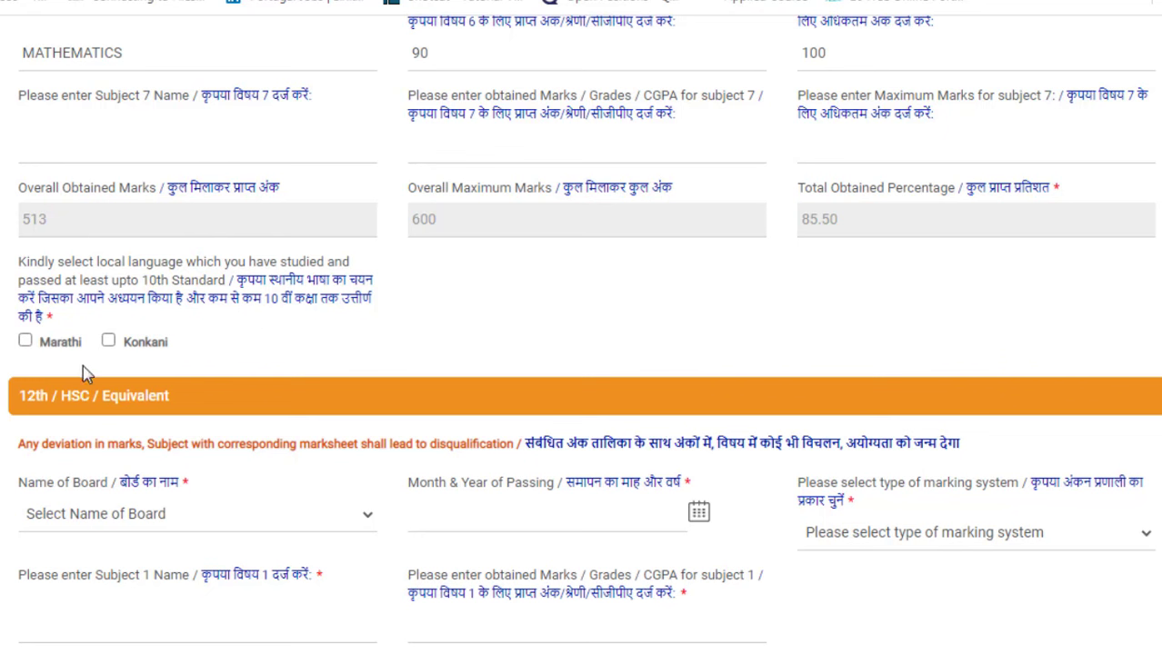
click(24, 341)
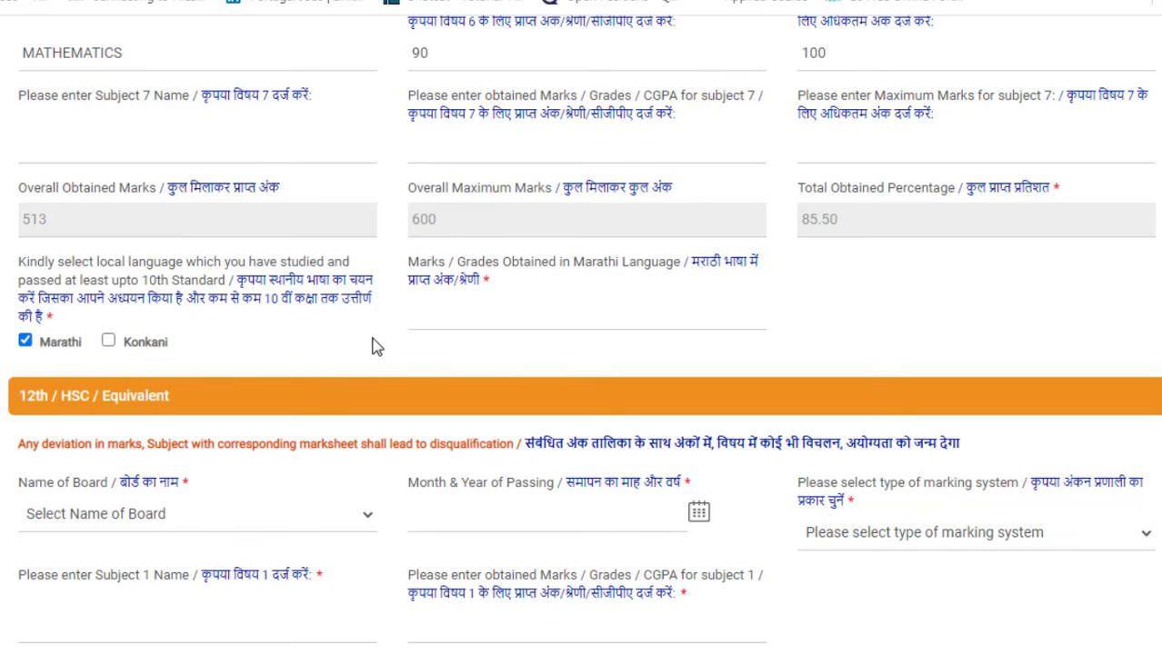
click(442, 316)
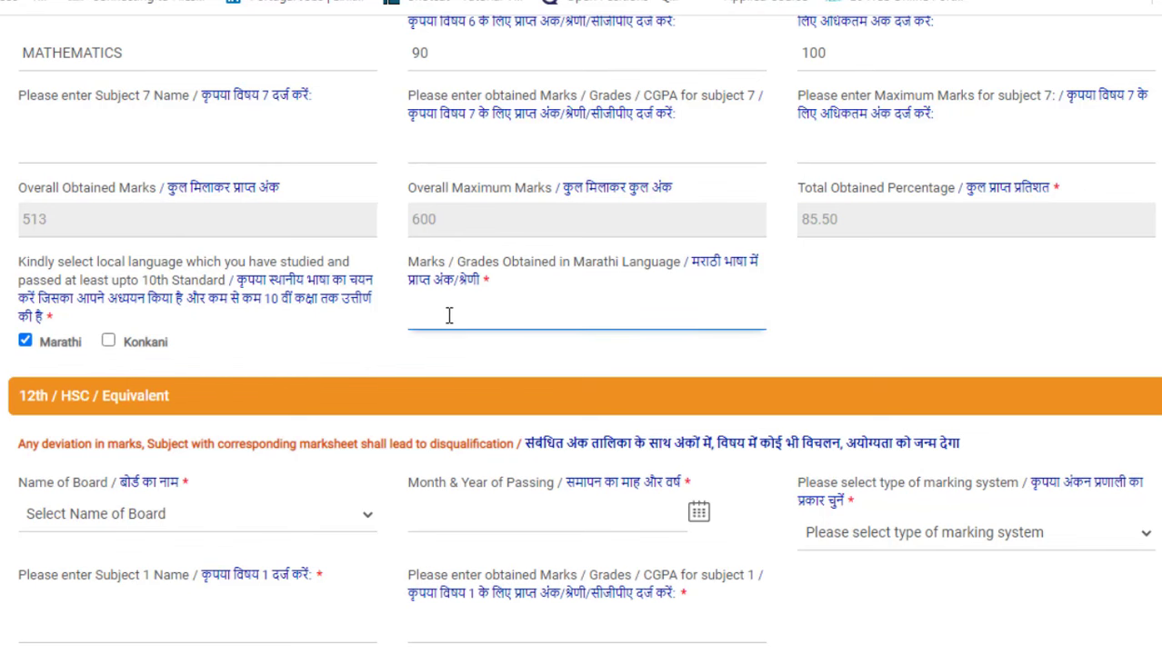
Step: Enter the 12th/HSC subject marks for a 492/600 (82.00%) total, with Marathi scored 90
scroll(449, 316, down, 4)
scroll(445, 317, up, 1)
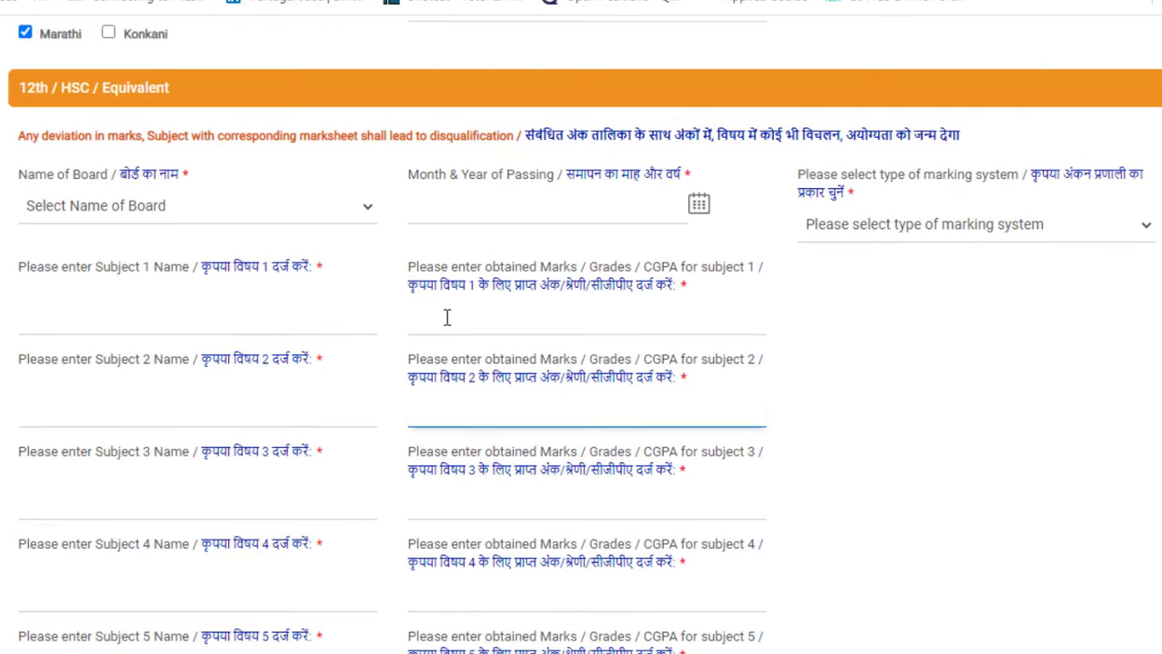
click(610, 323)
click(669, 422)
scroll(664, 423, down, 3)
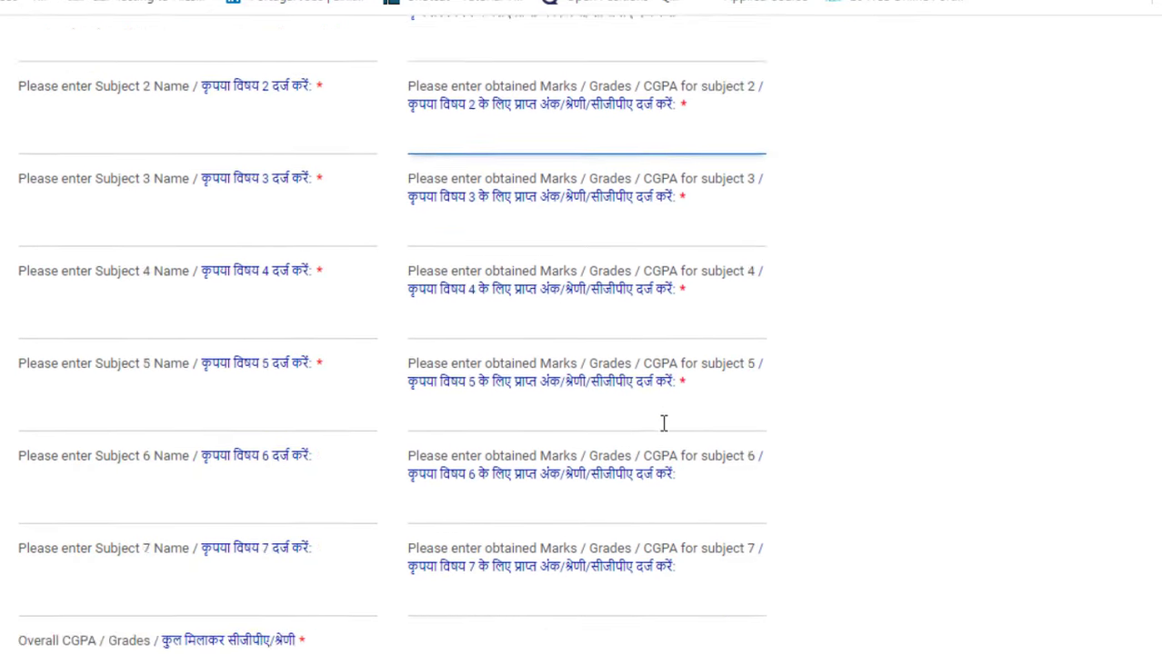
click(663, 422)
scroll(664, 423, down, 7)
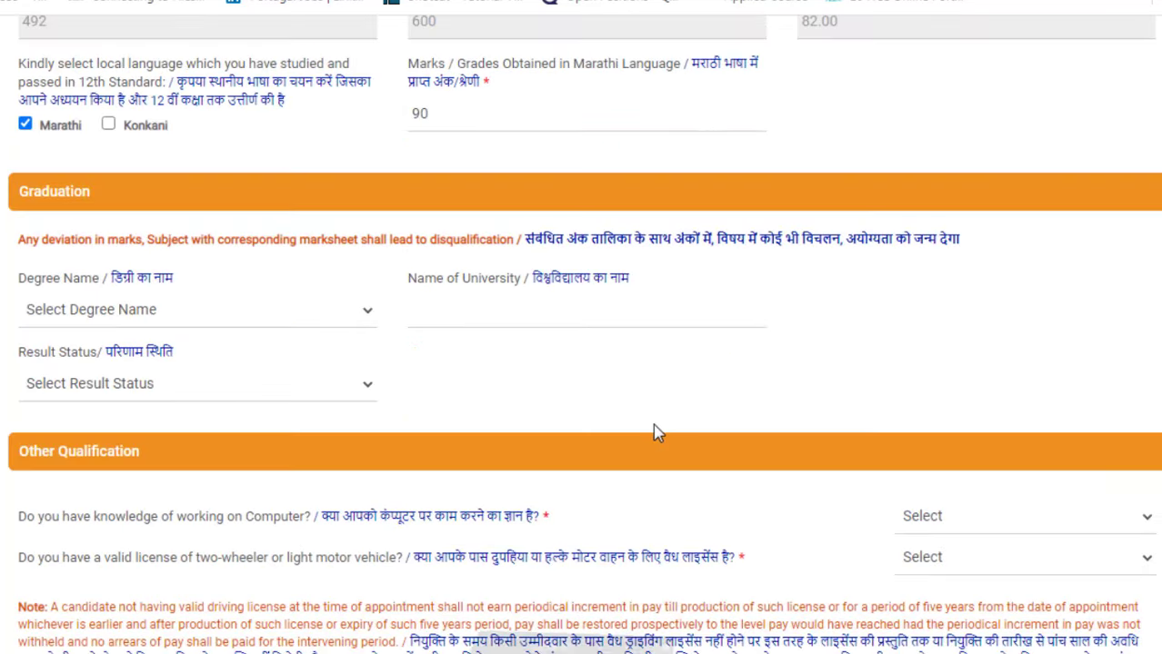
click(154, 394)
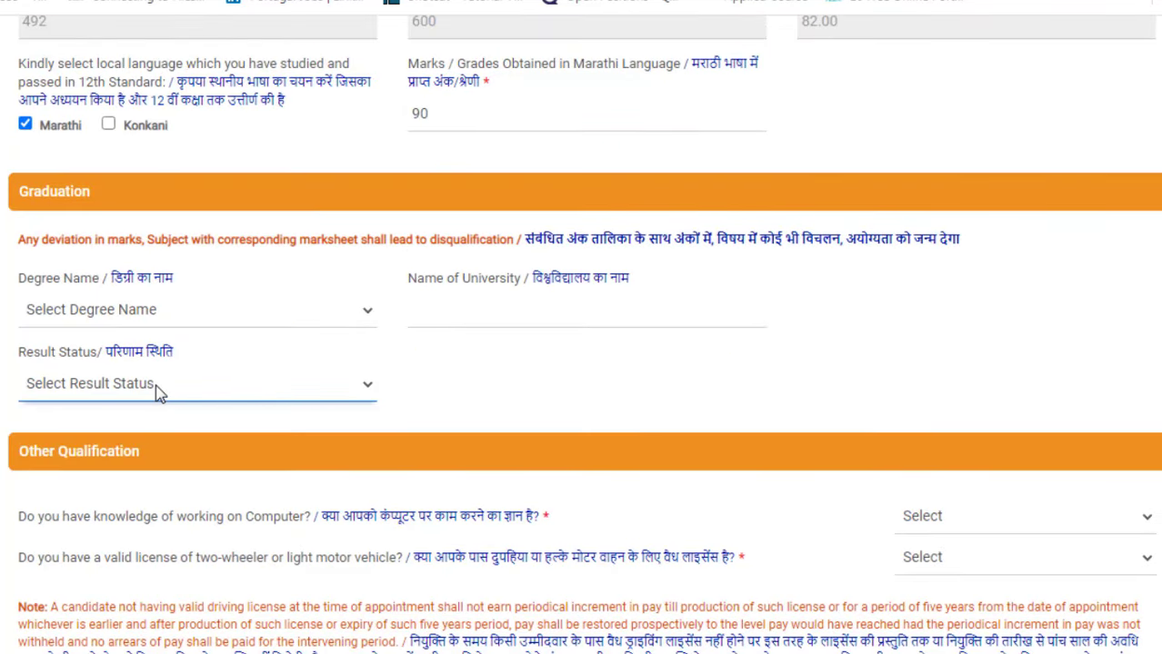
click(204, 316)
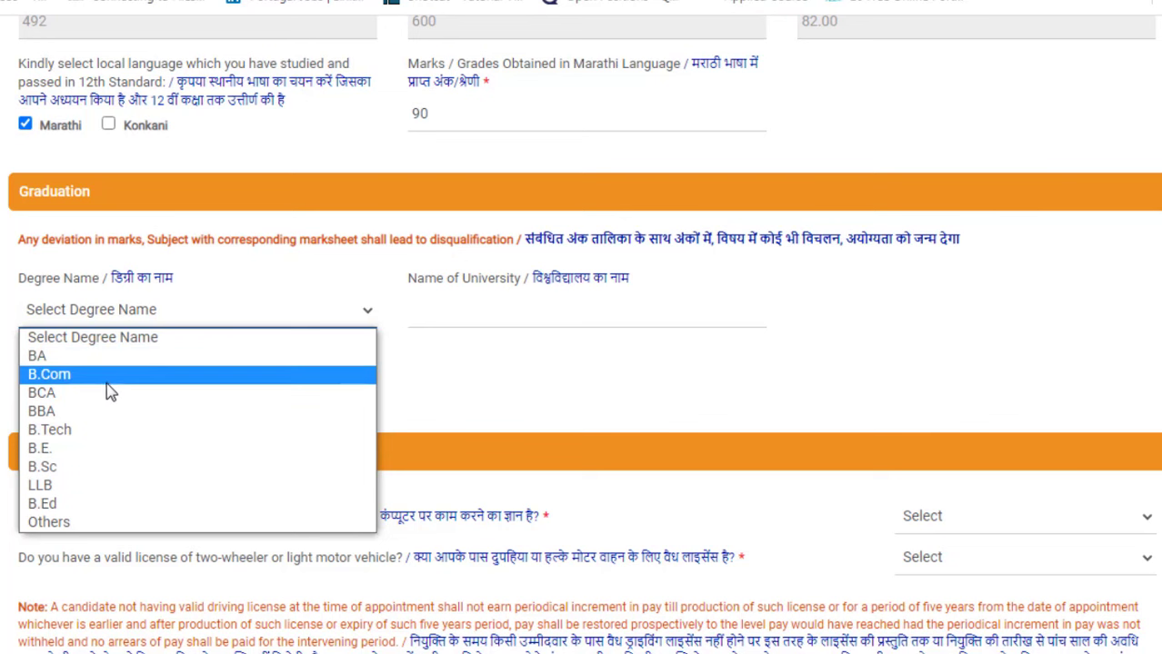
click(88, 467)
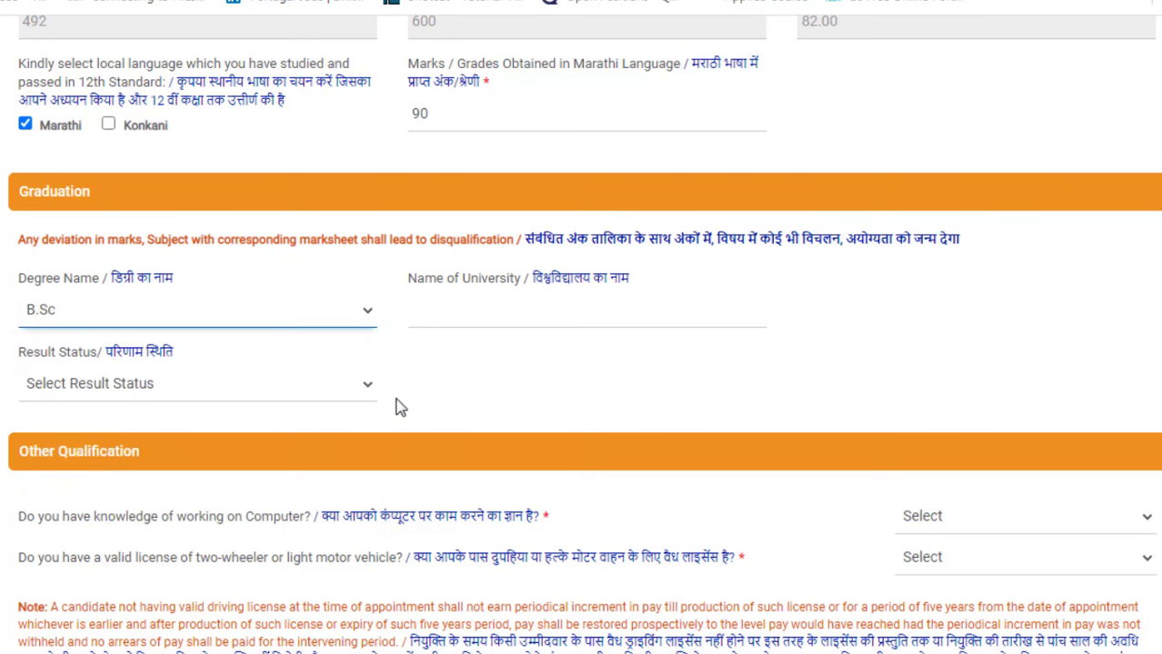
click(495, 320)
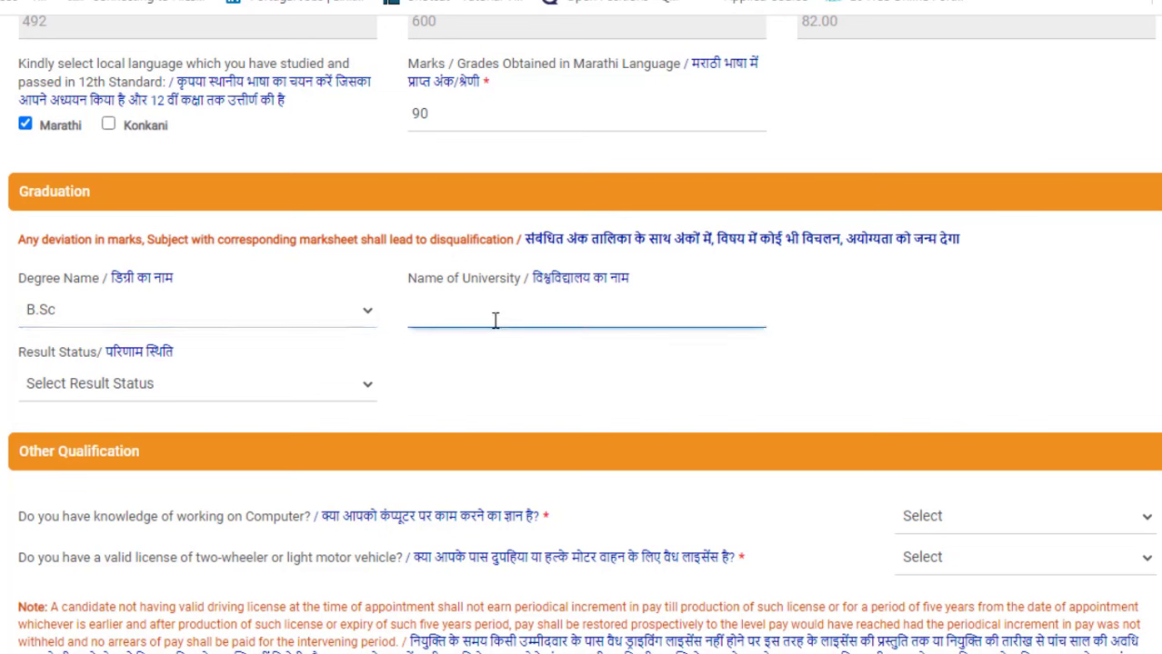
click(267, 398)
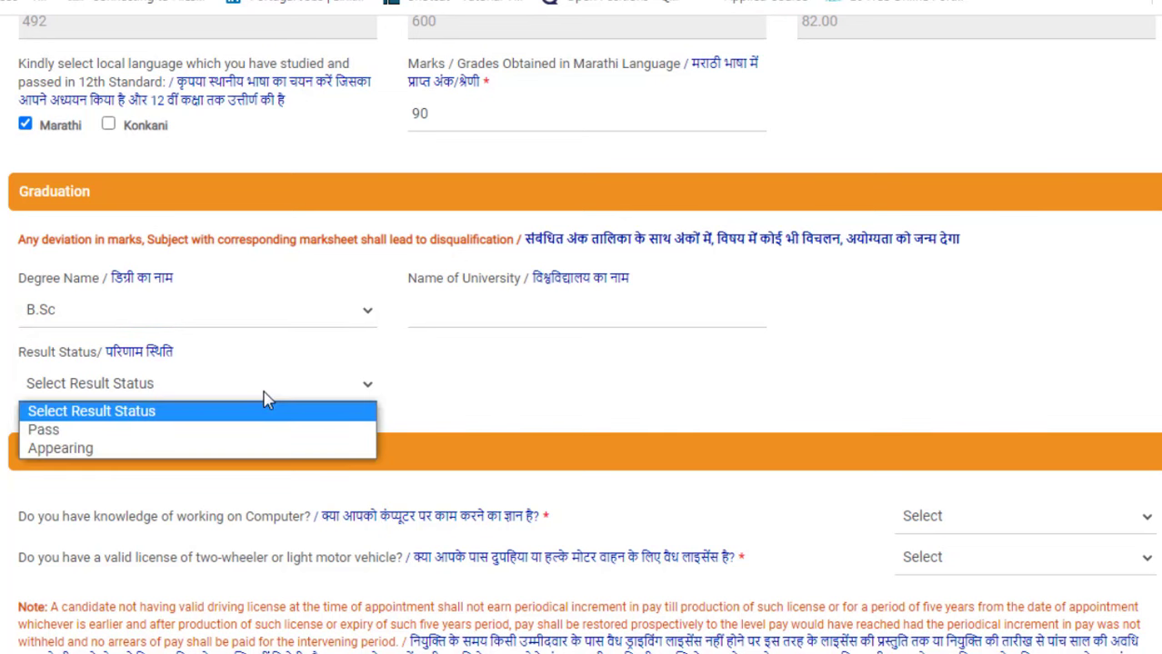
click(208, 431)
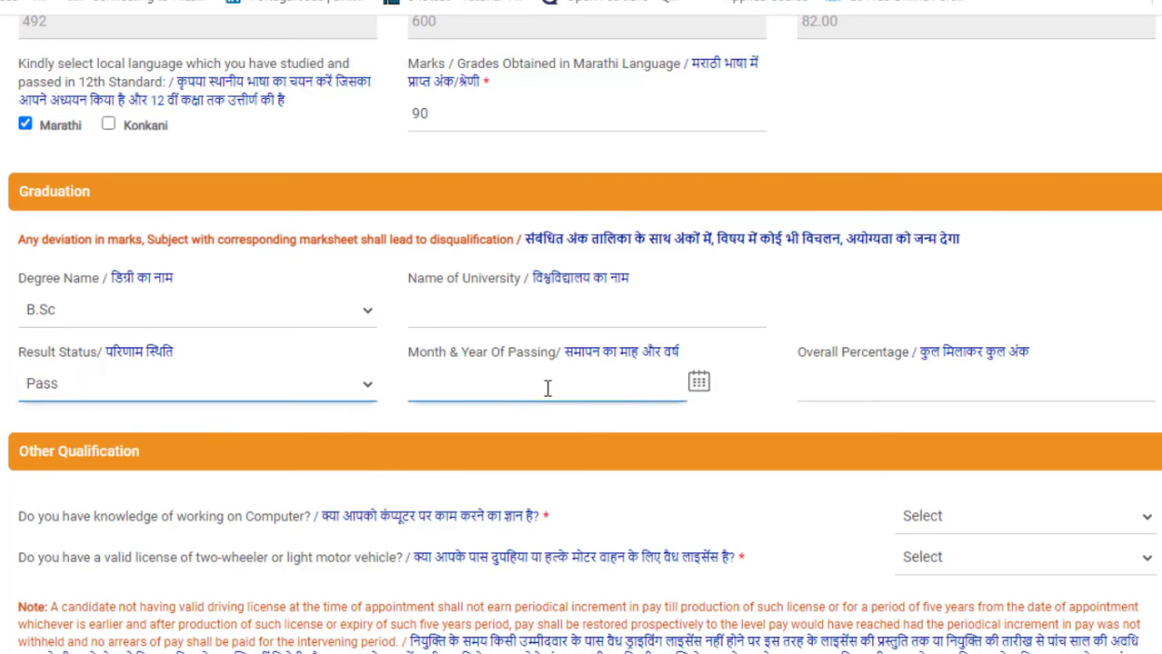
click(969, 382)
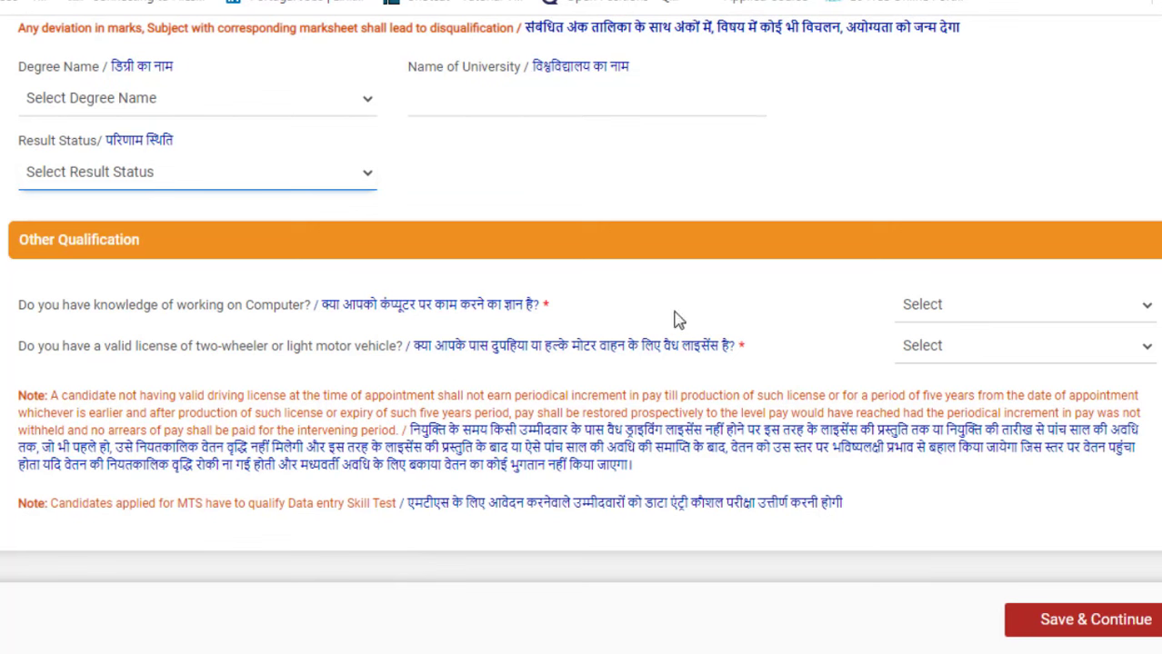
Step: Answer Yes to computer knowledge and driving licence, then save the qualifications
click(904, 309)
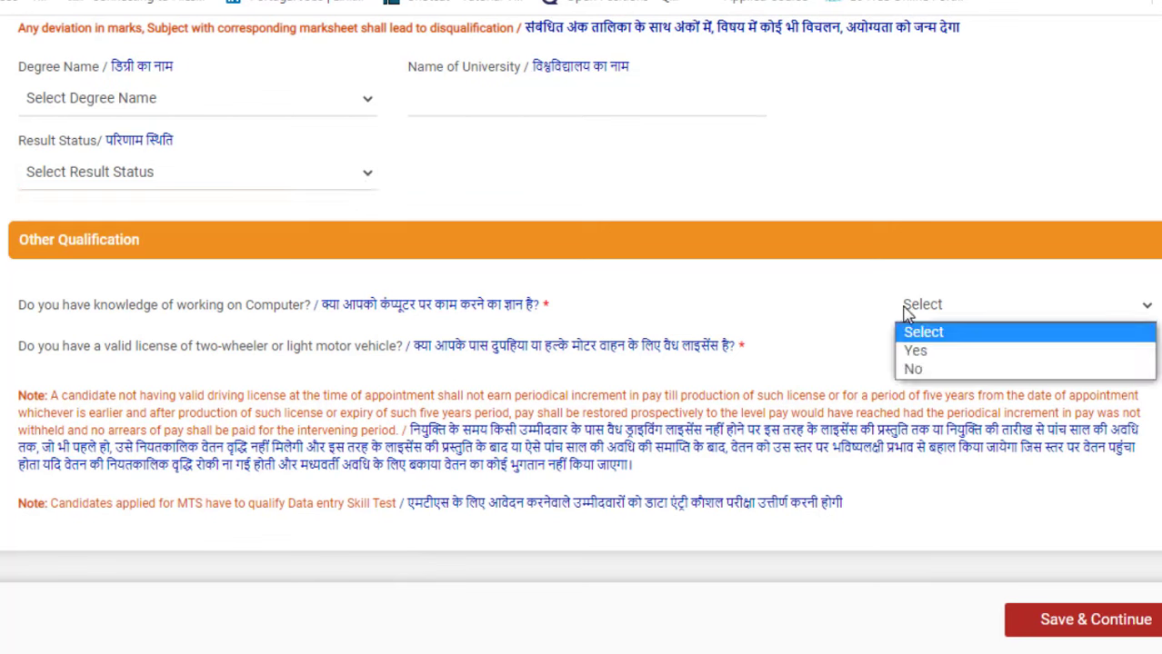
click(916, 351)
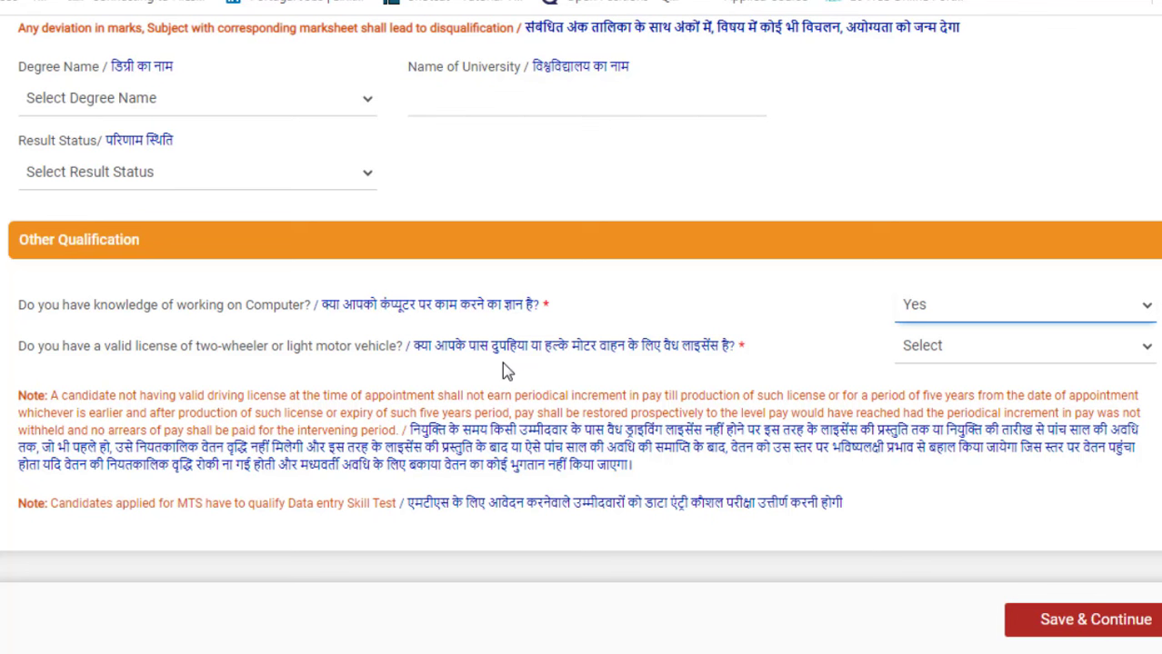
click(992, 356)
click(971, 393)
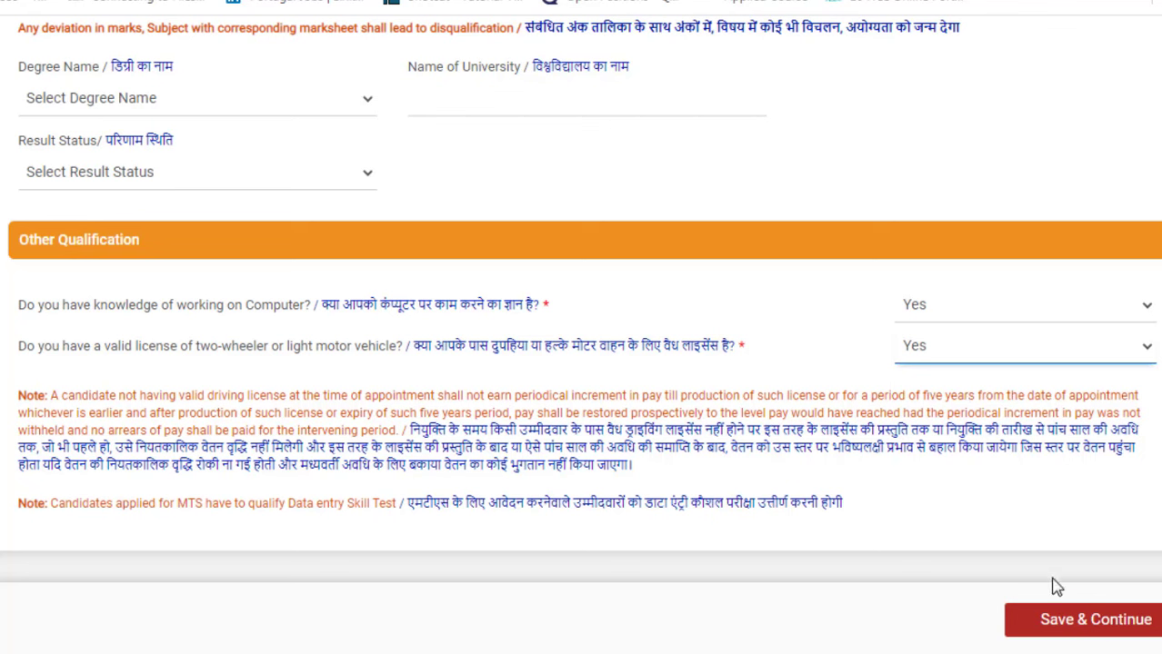
click(1040, 618)
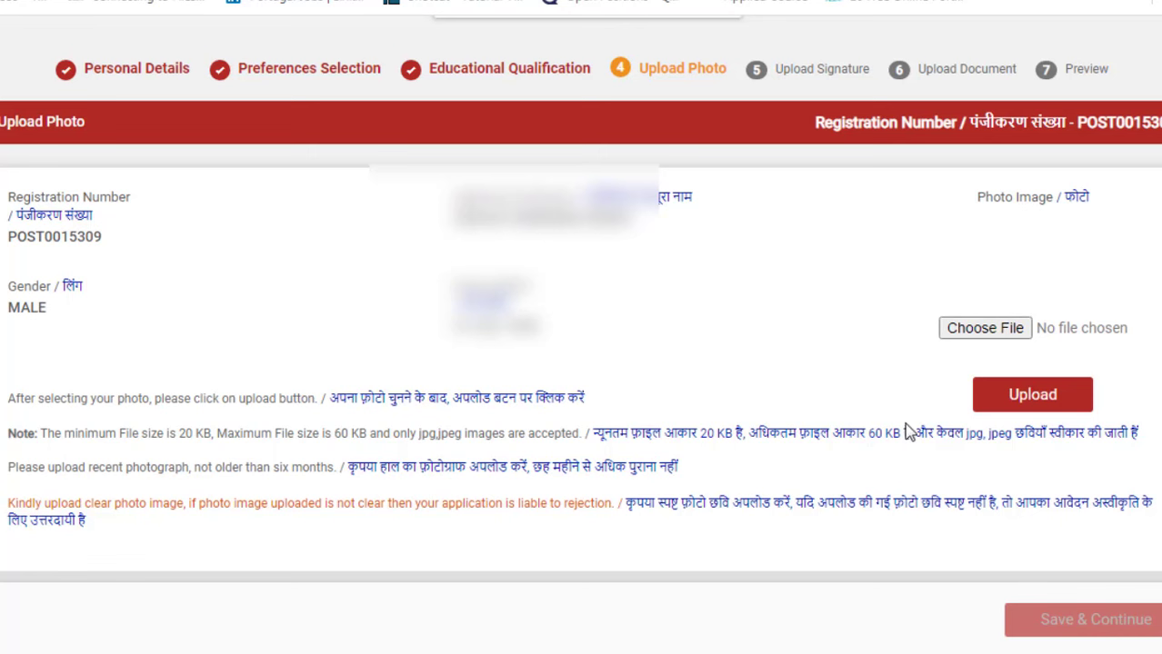
Step: Upload ss1.jpg from the Desktop's bank folder as the applicant photo and save it
click(976, 333)
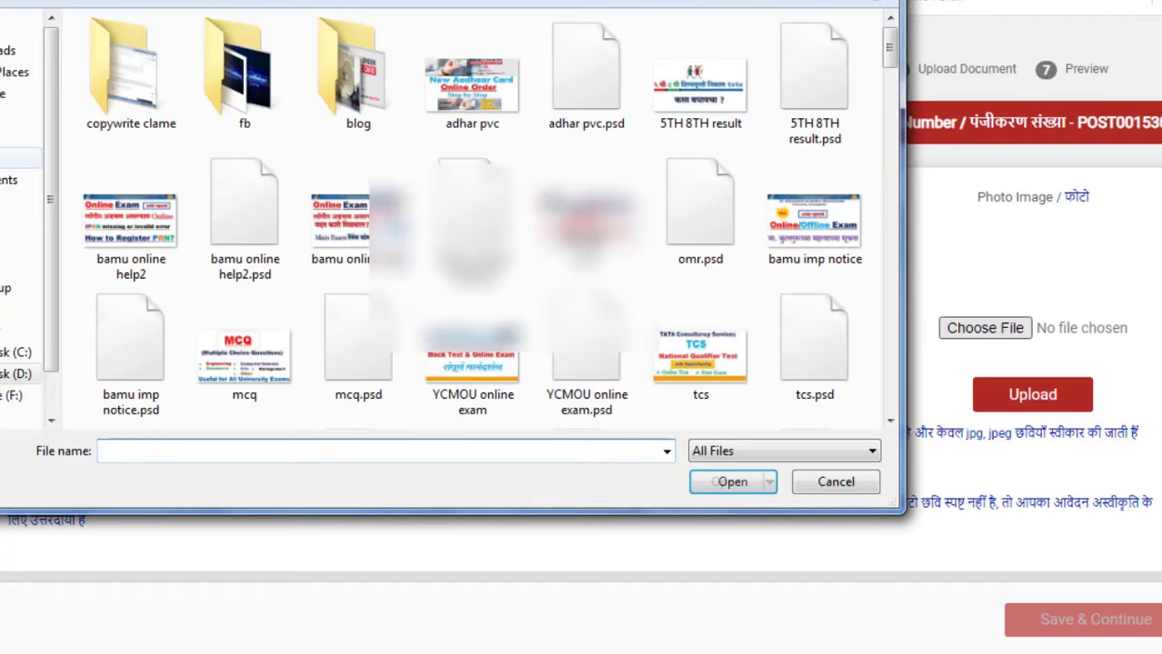
click(7, 116)
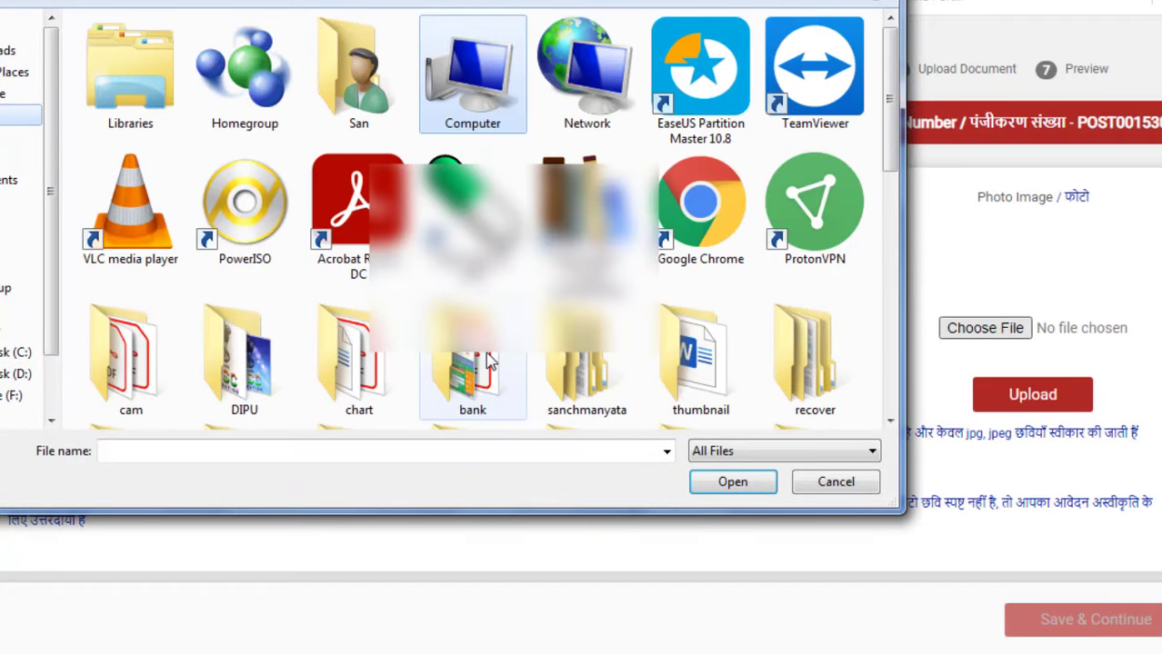
double_click(473, 363)
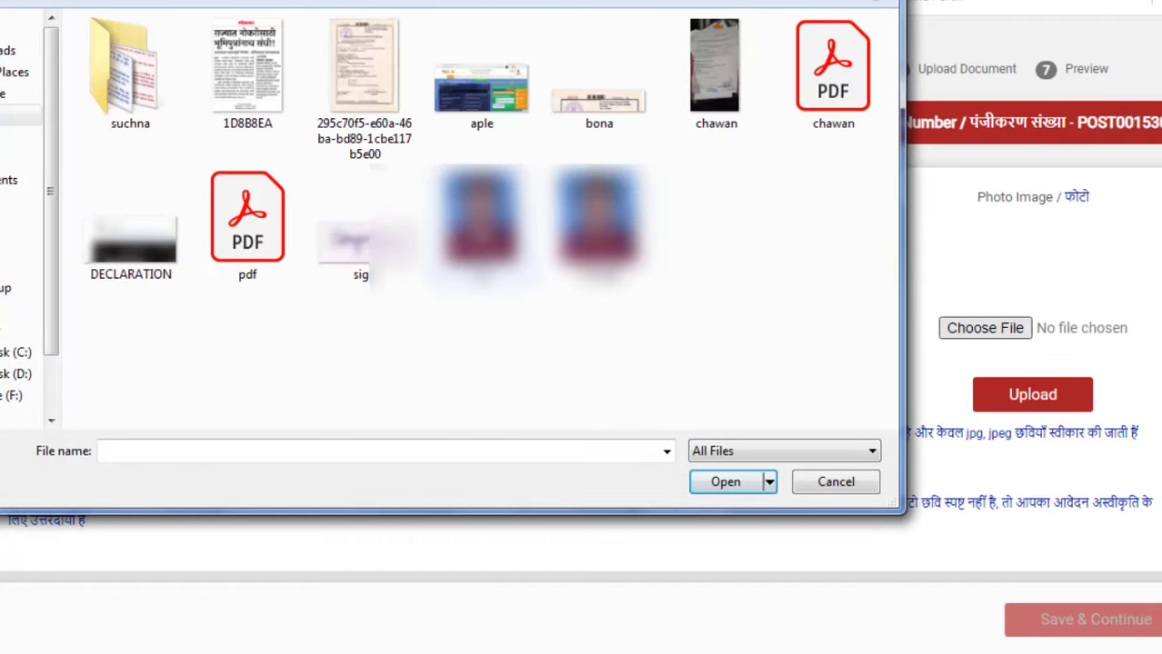
double_click(482, 227)
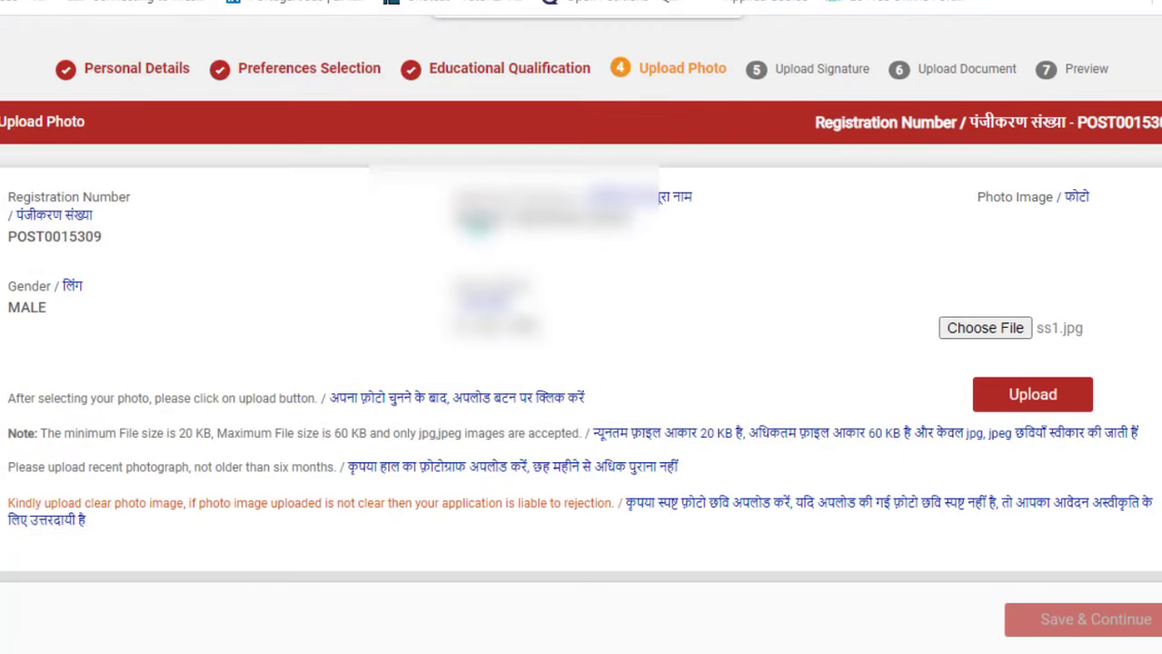
click(1007, 407)
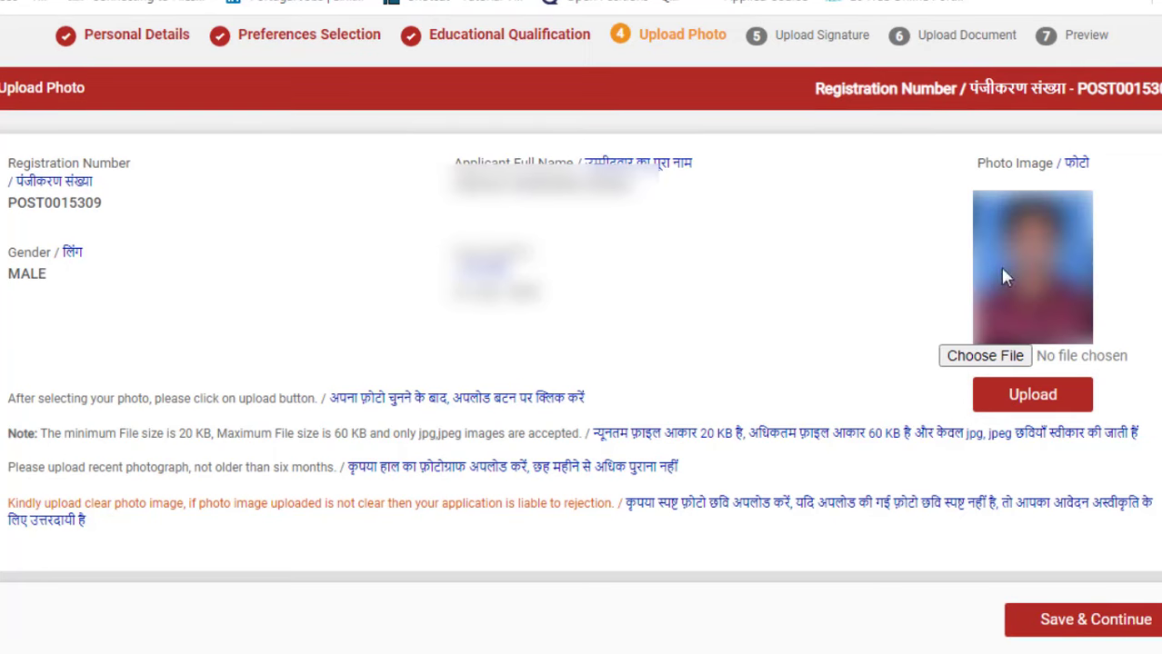
click(1111, 639)
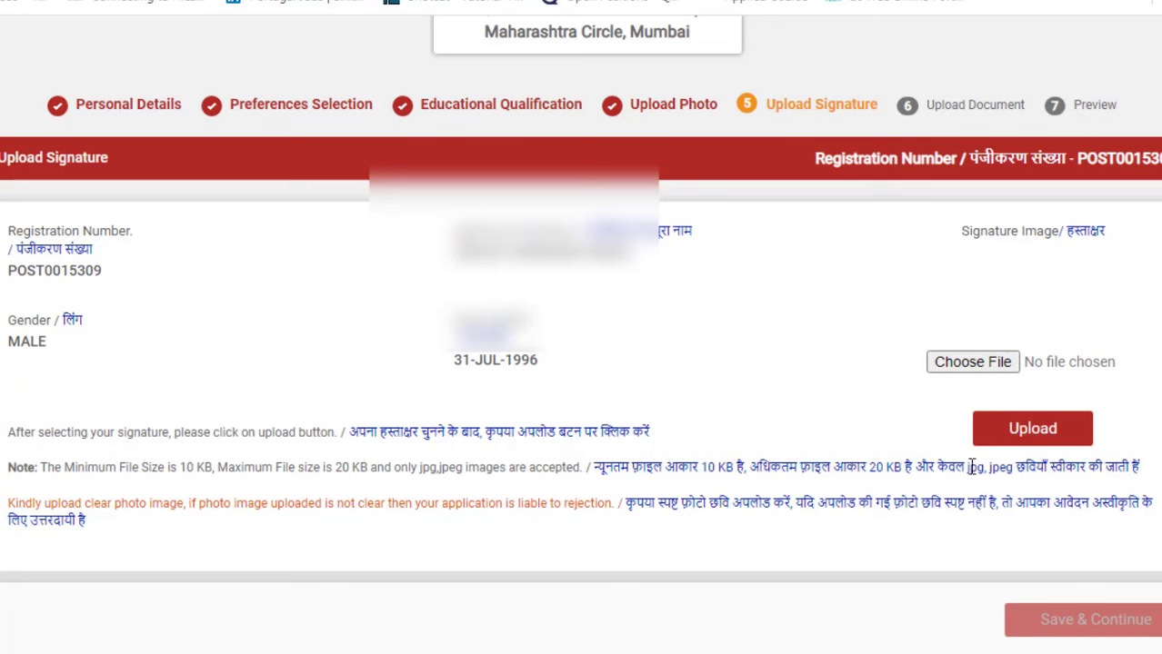
Step: Browse for the signature image file to upload
click(1002, 366)
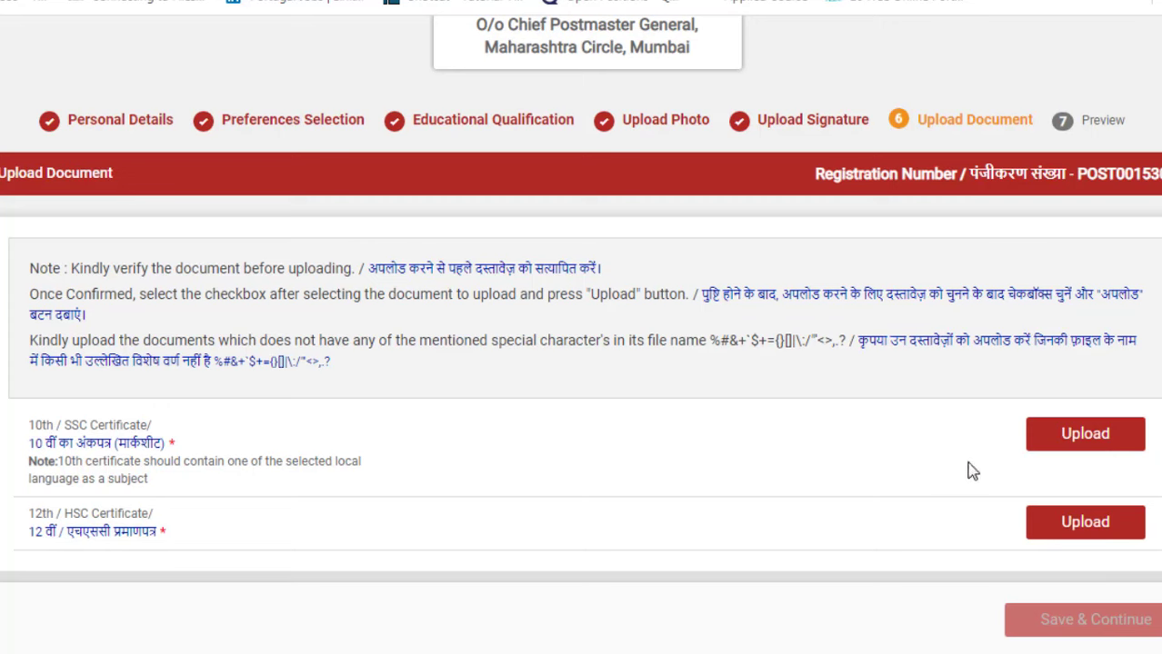
Step: Upload pdf.pdf for the 10th SSC and 12th HSC certificates, then save the documents
click(1064, 454)
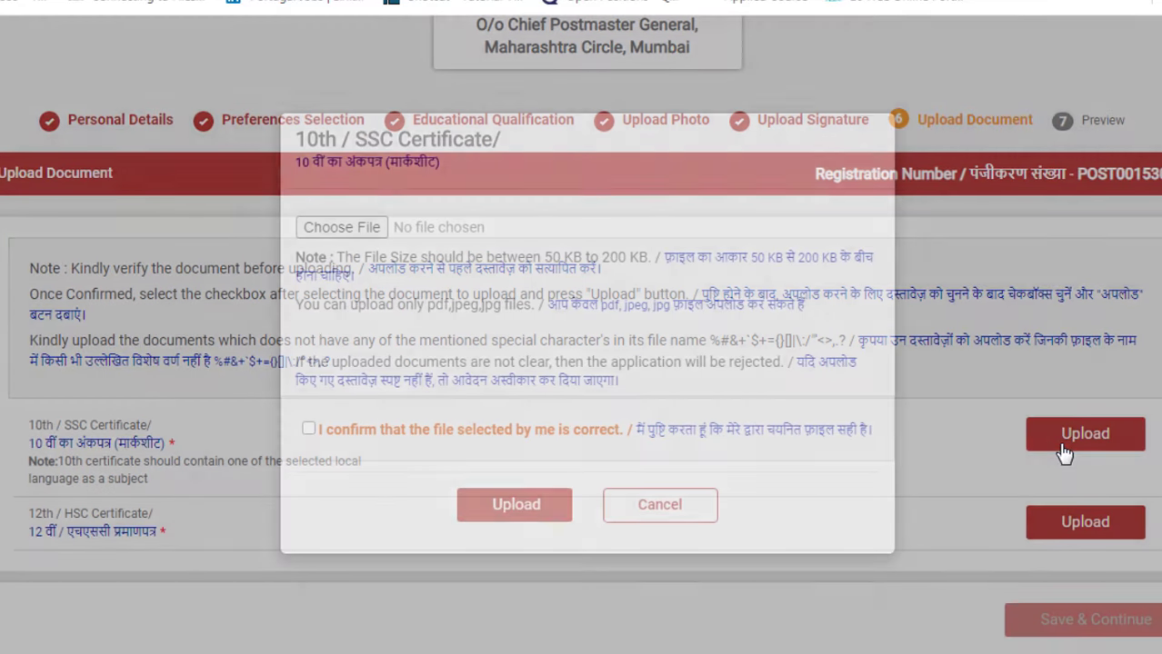
click(360, 234)
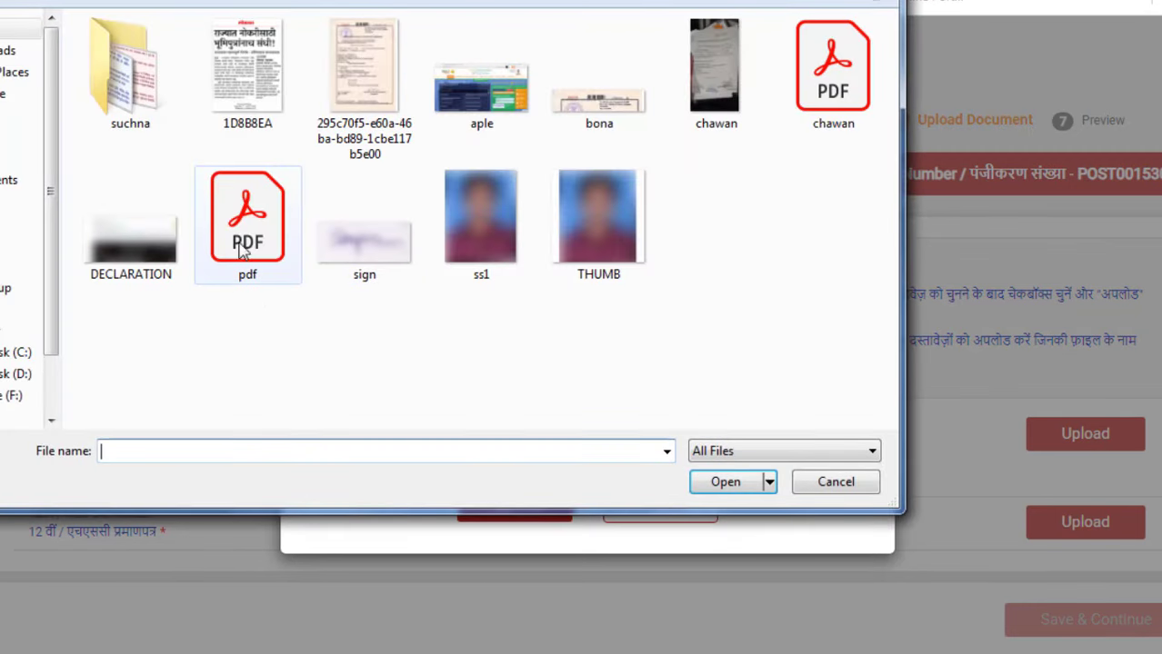
double_click(241, 253)
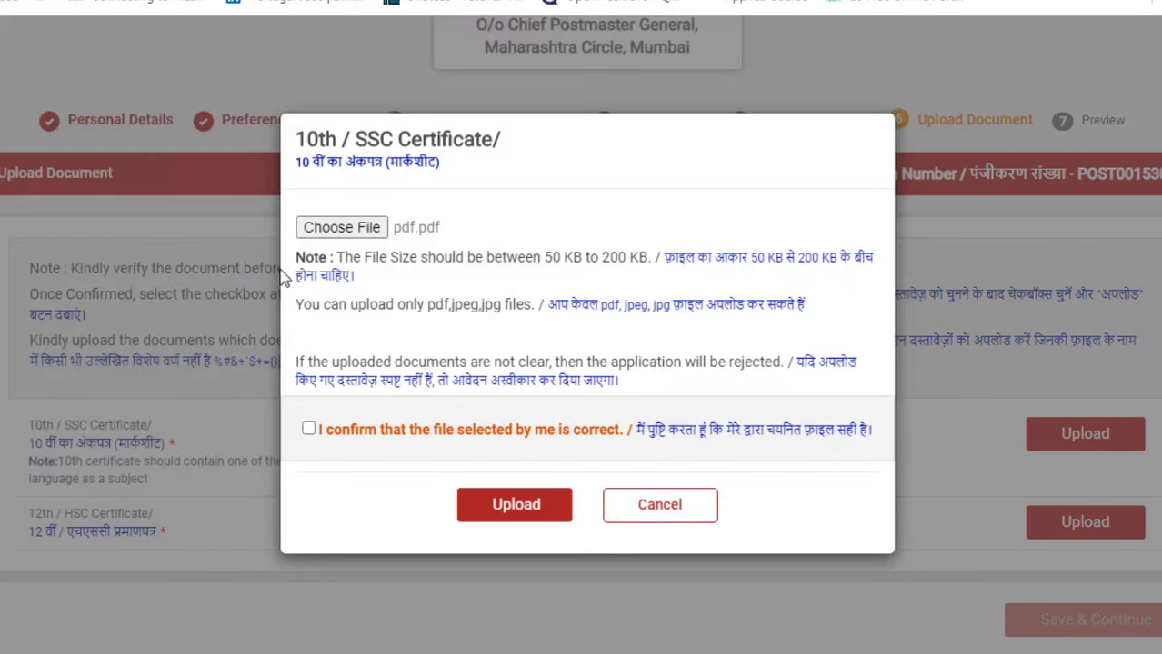
click(308, 431)
click(516, 506)
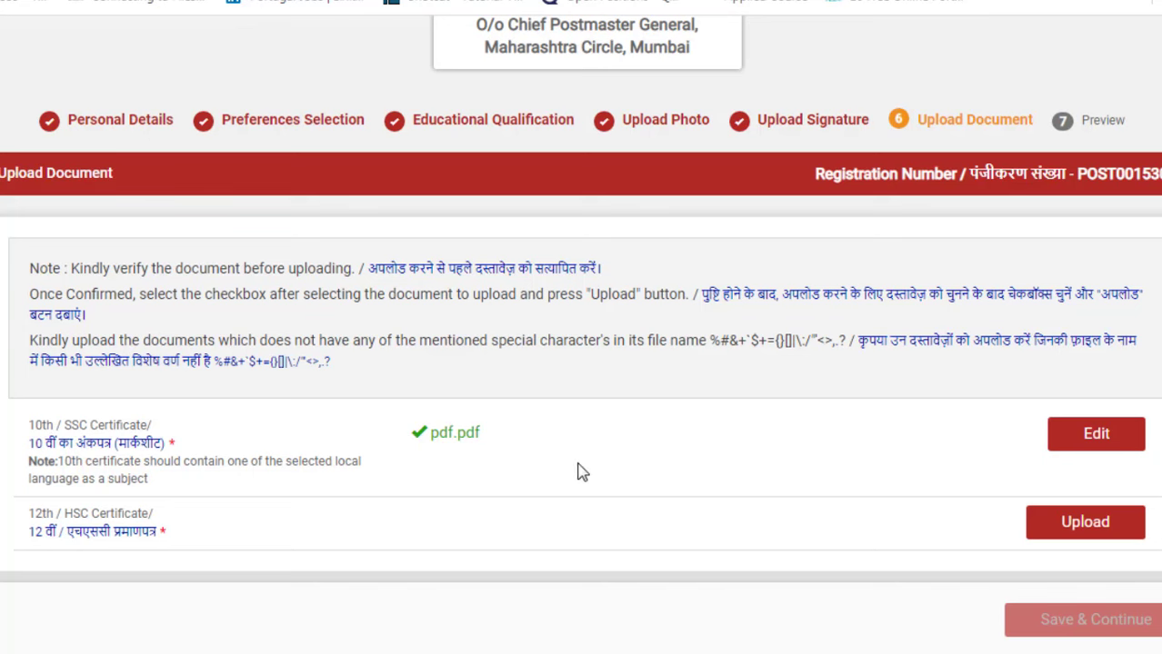
click(1063, 531)
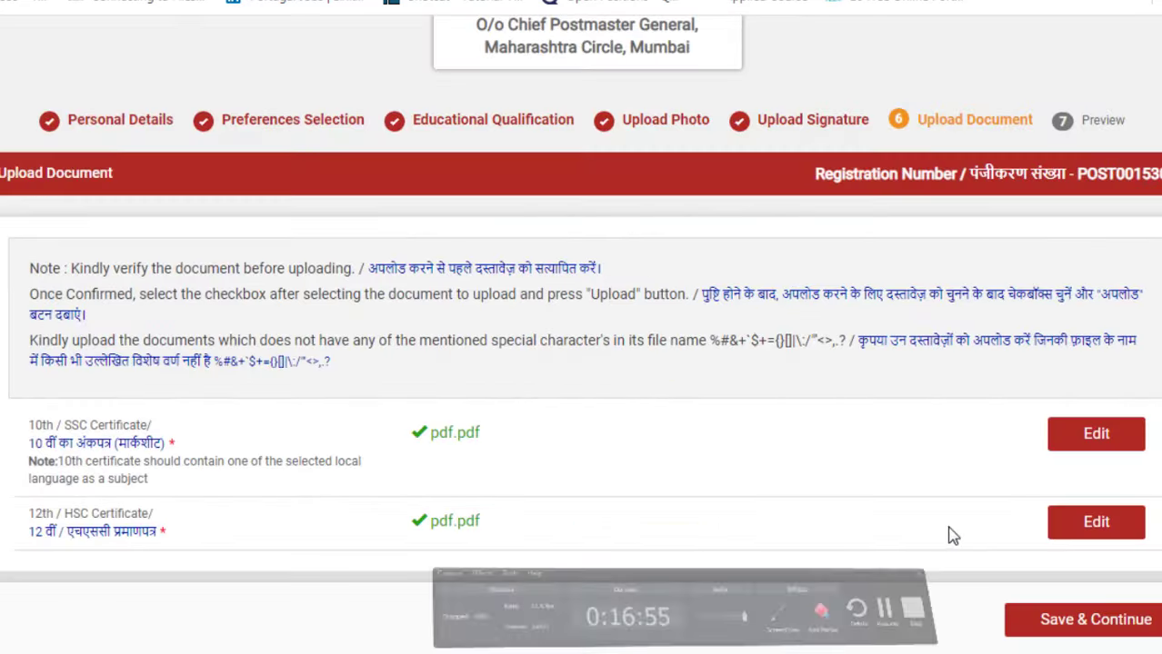
click(1109, 627)
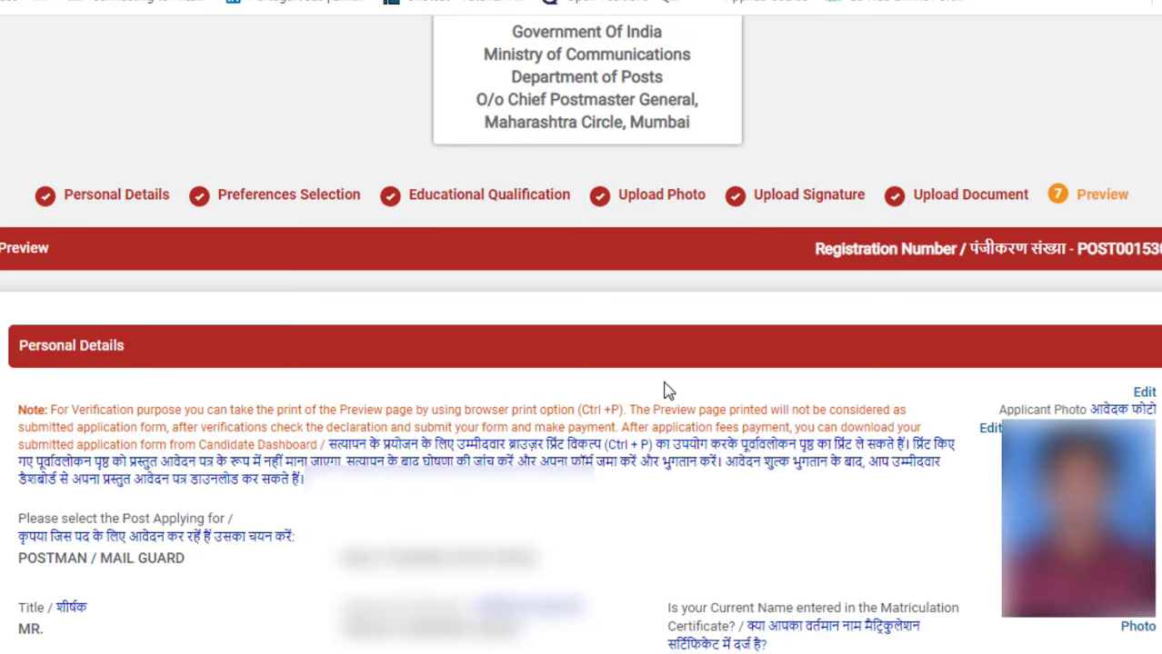
Step: Scroll through the application preview and tick all seven declaration checkboxes
scroll(668, 389, down, 15)
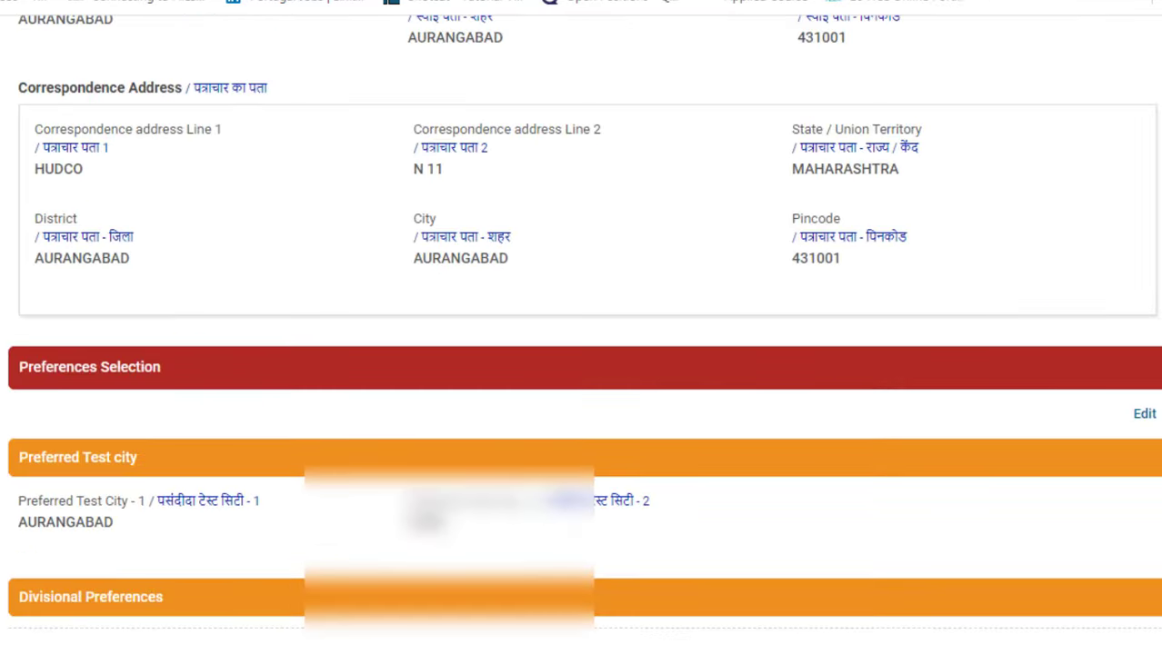
scroll(582, 340, down, 20)
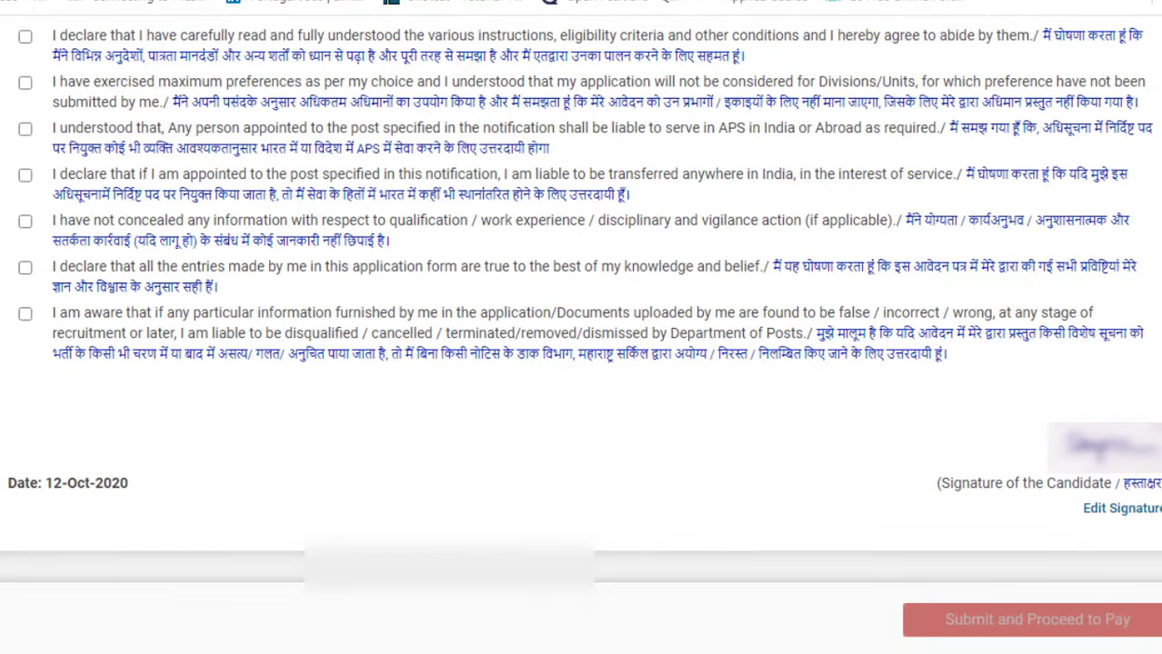
scroll(582, 327, up, 2)
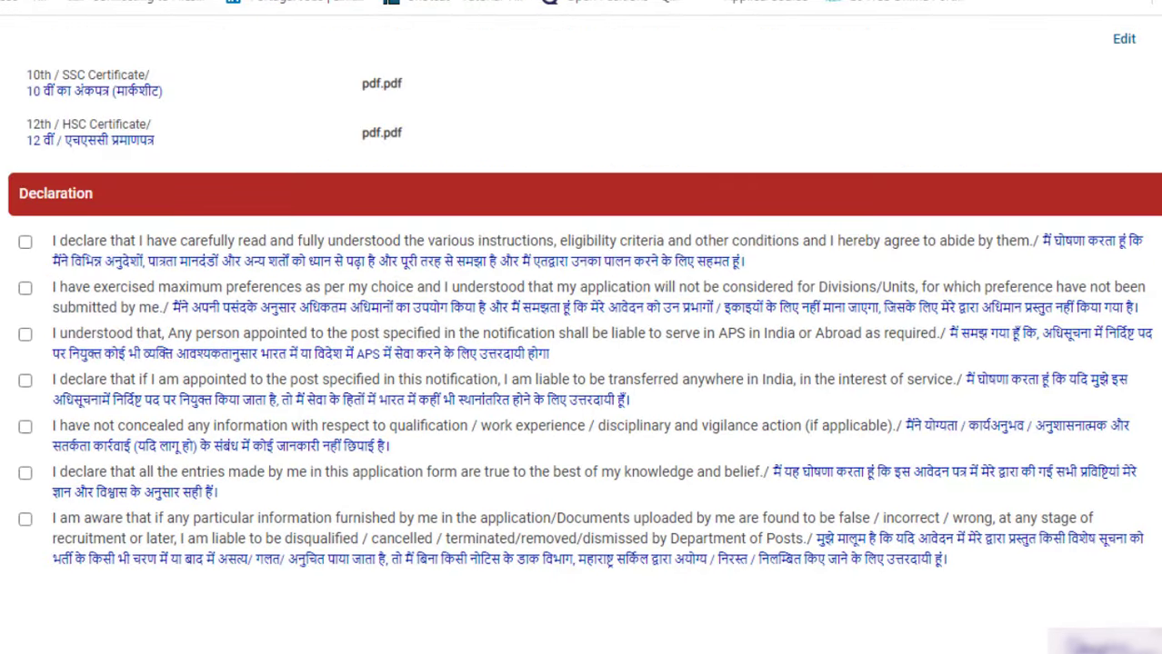
click(25, 243)
click(25, 289)
click(24, 334)
click(25, 381)
click(25, 427)
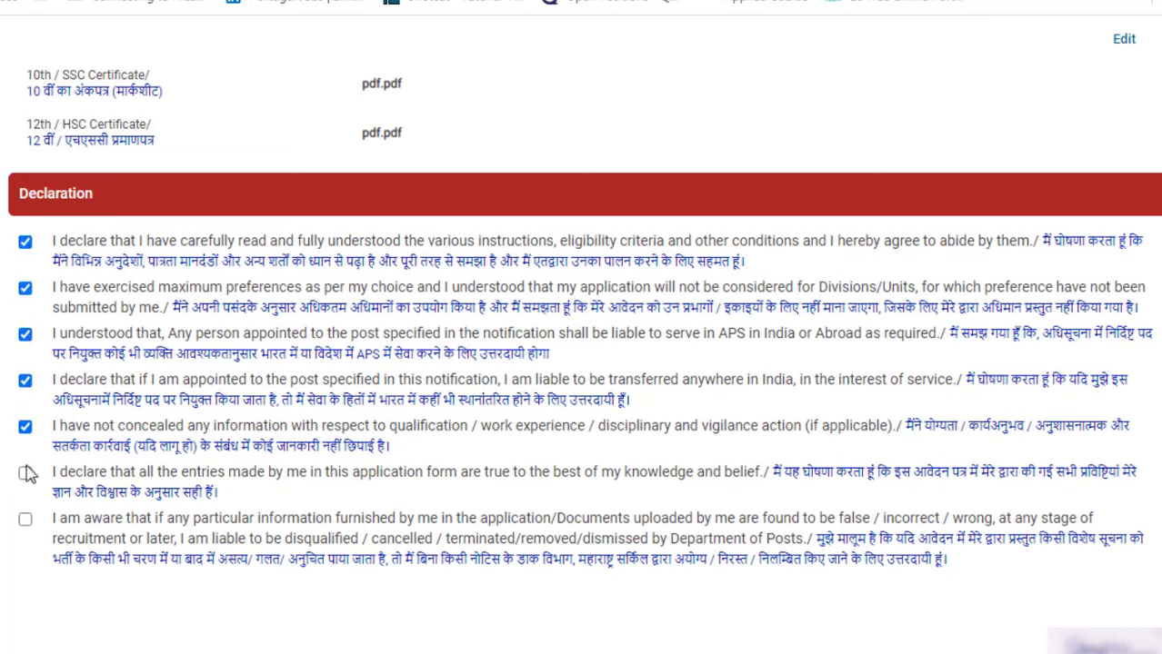
click(24, 473)
click(24, 519)
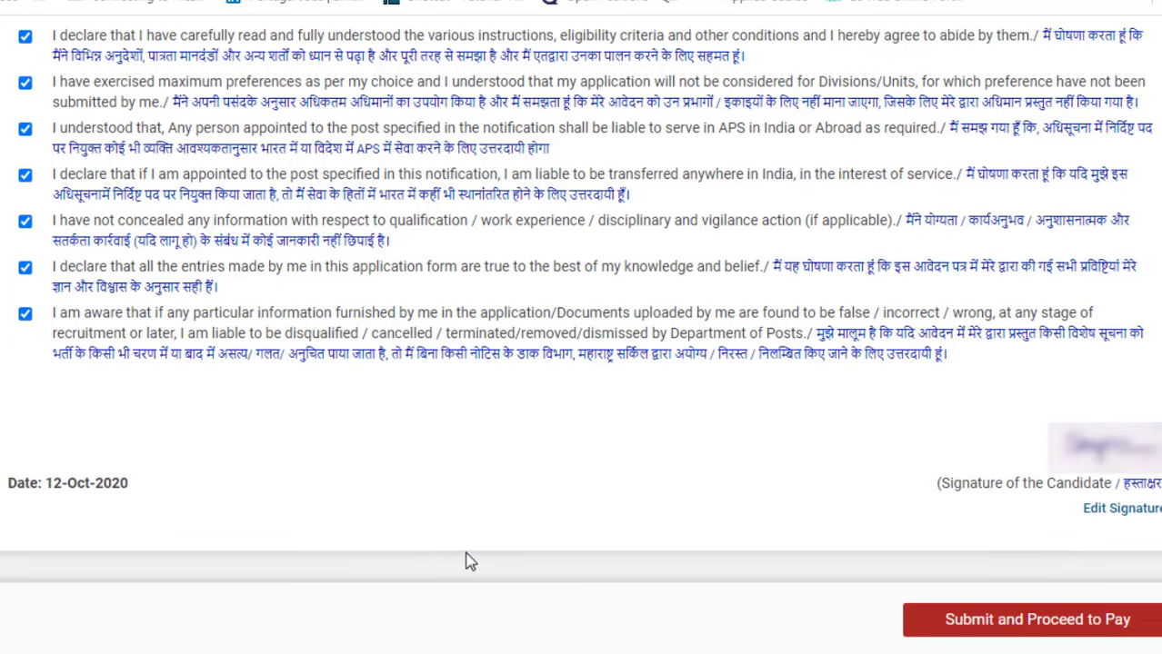
scroll(469, 559, down, 2)
Step: Submit the application for payment and select the ONLINE payment mode
click(981, 639)
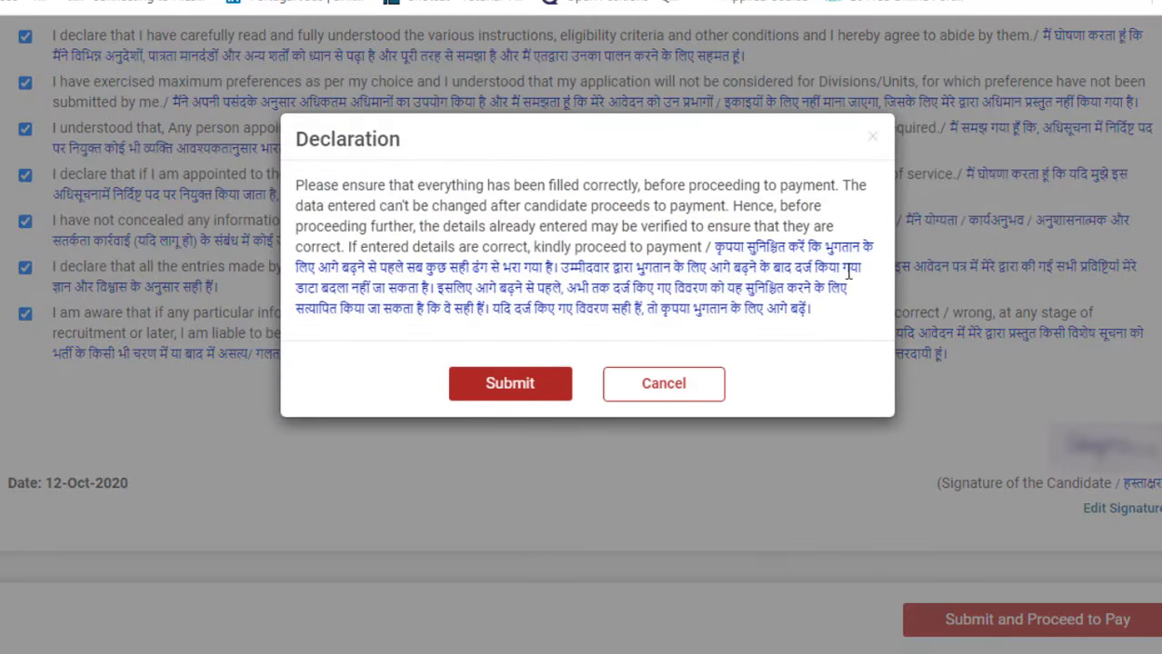
click(522, 384)
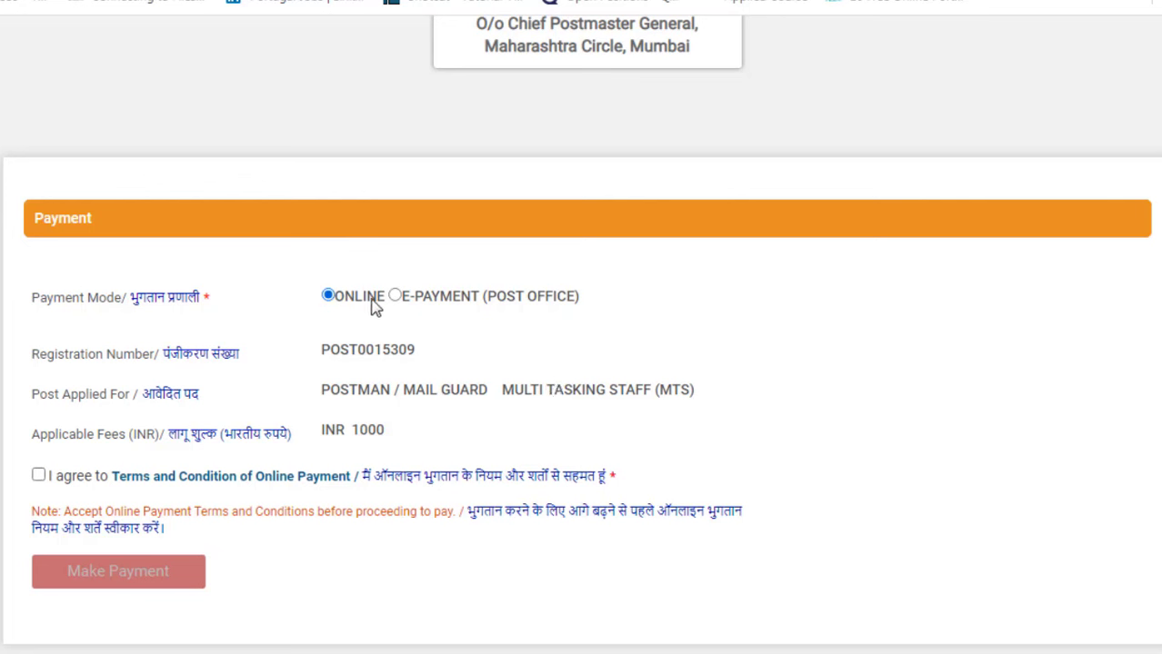
click(400, 298)
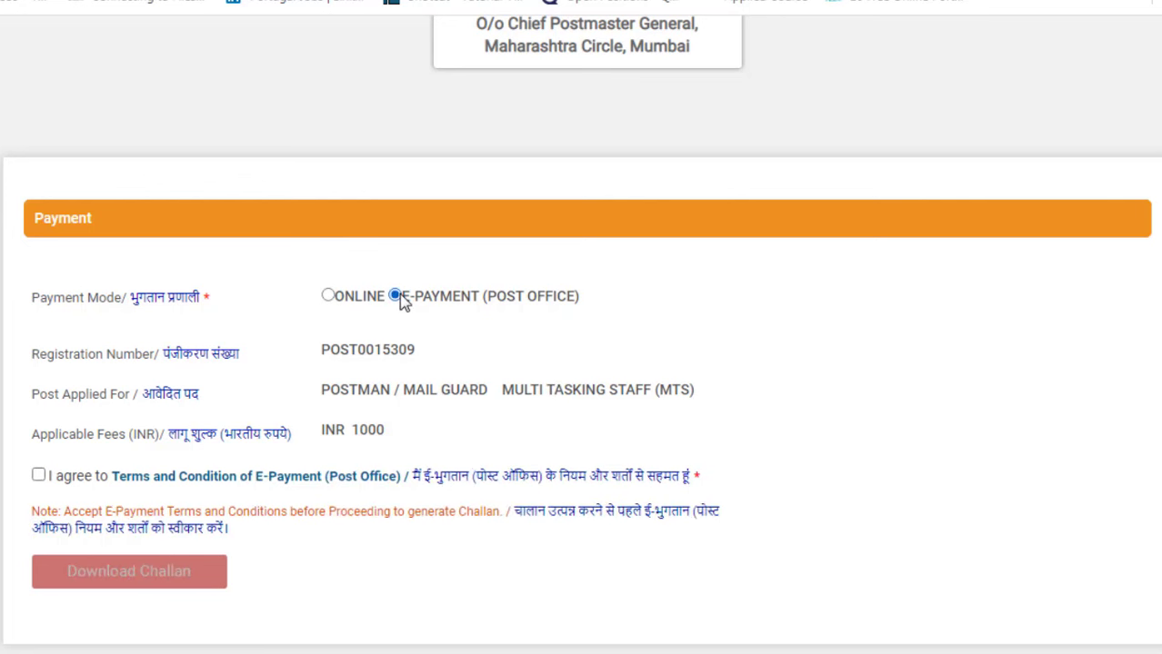
click(328, 298)
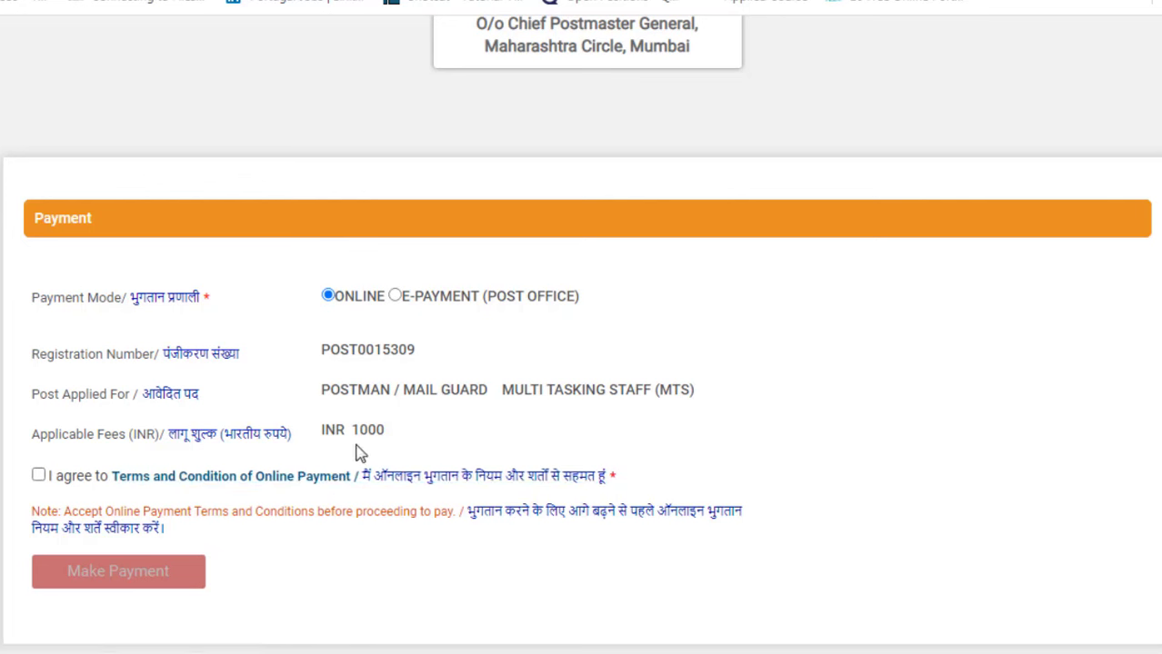
Step: Accept the online payment terms and continue to SBI ePay for the 1000.00 fee
click(39, 477)
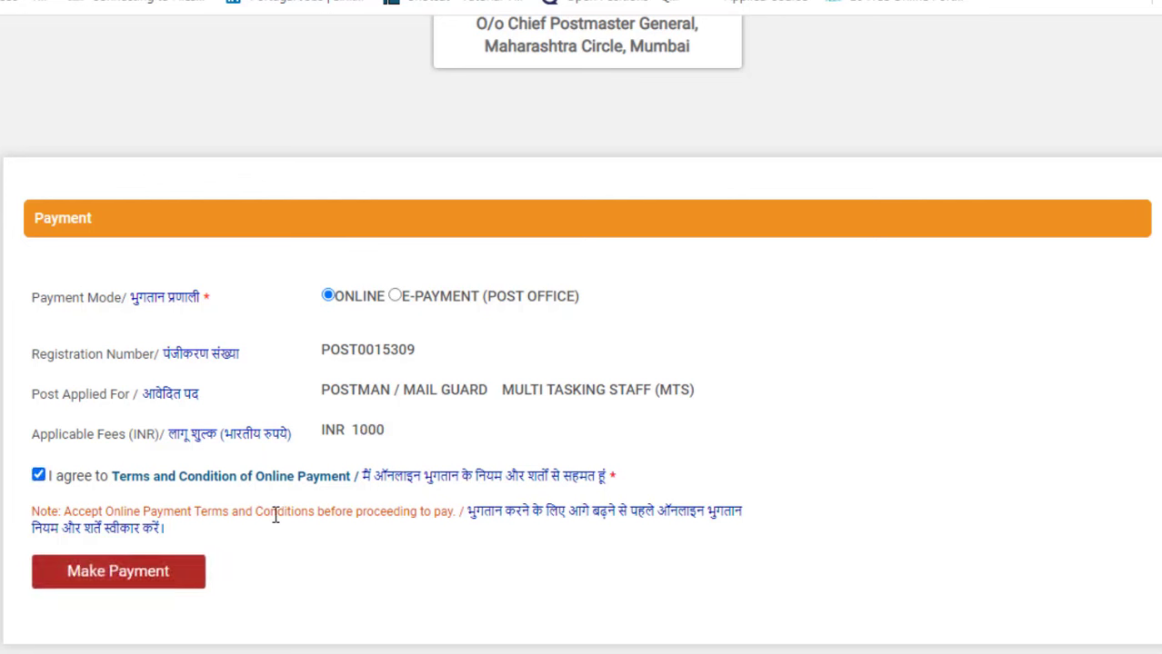
click(174, 586)
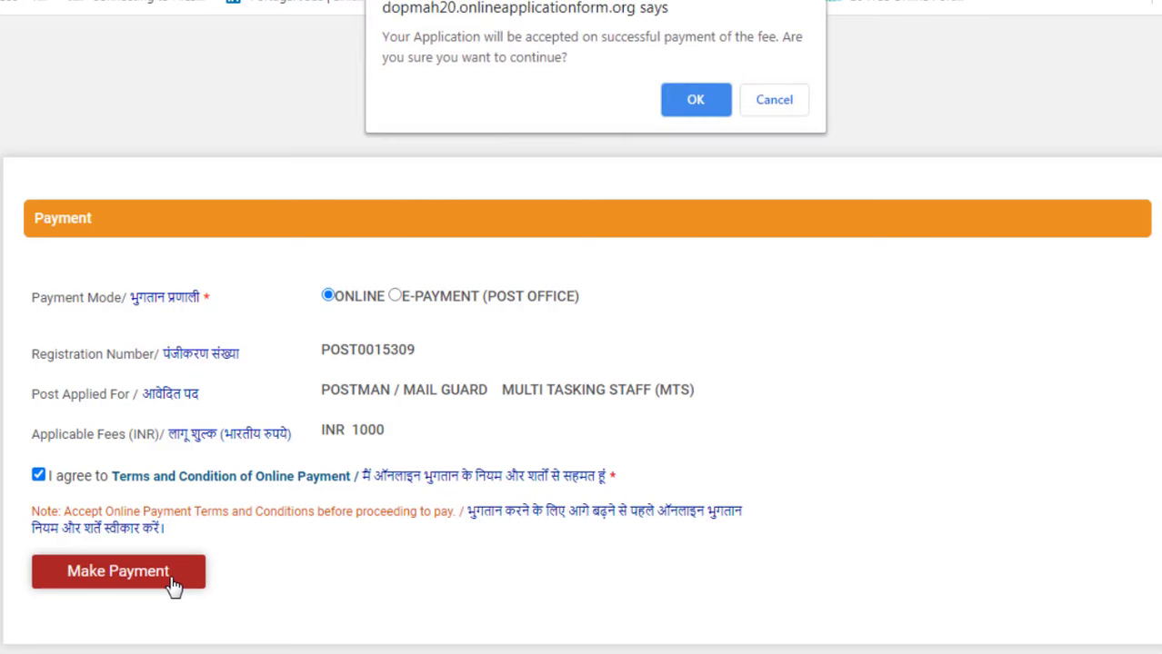
click(694, 91)
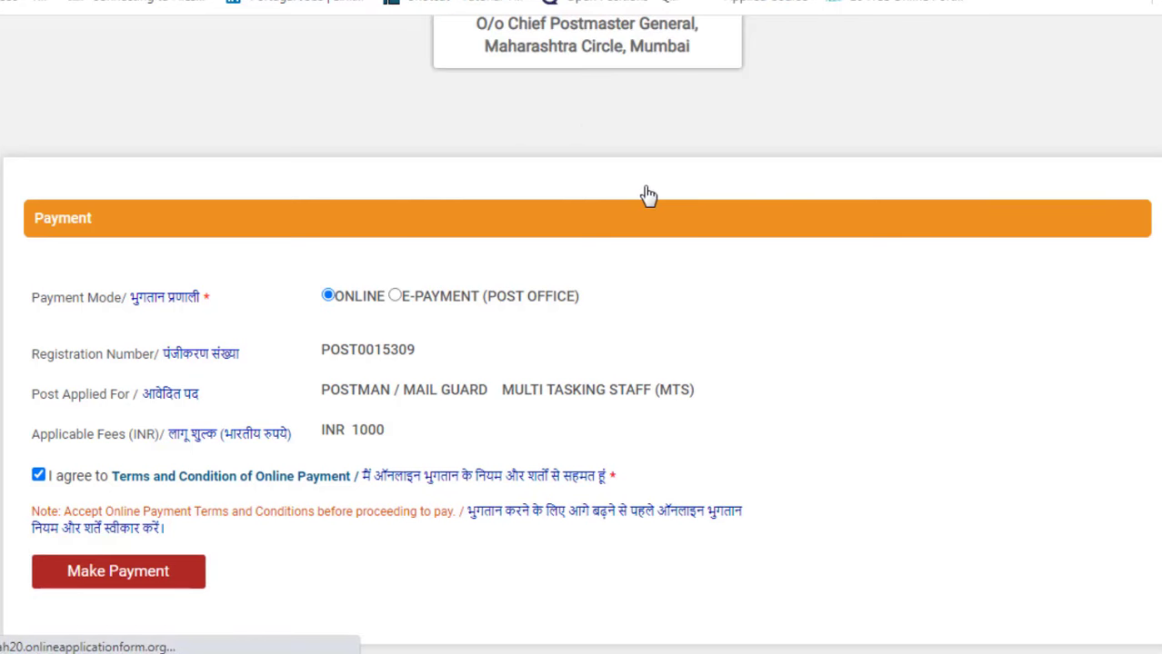
scroll(616, 198, down, 1)
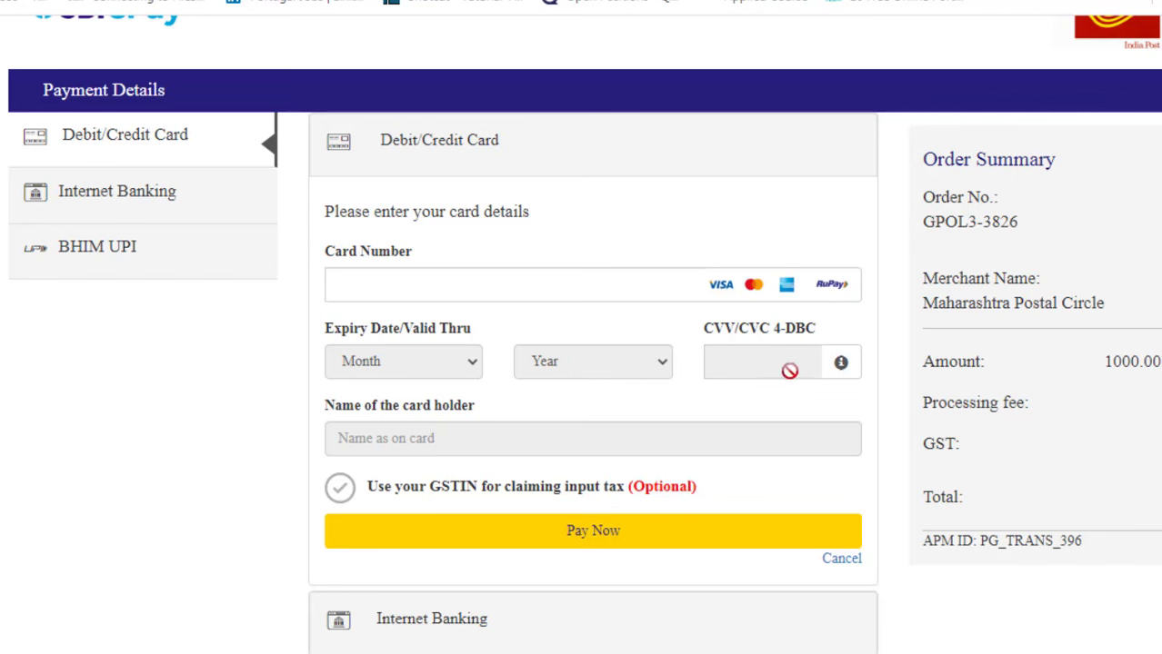
Step: Show Internet Banking in SBI ePay and browse the All Banks list without choosing one
click(111, 209)
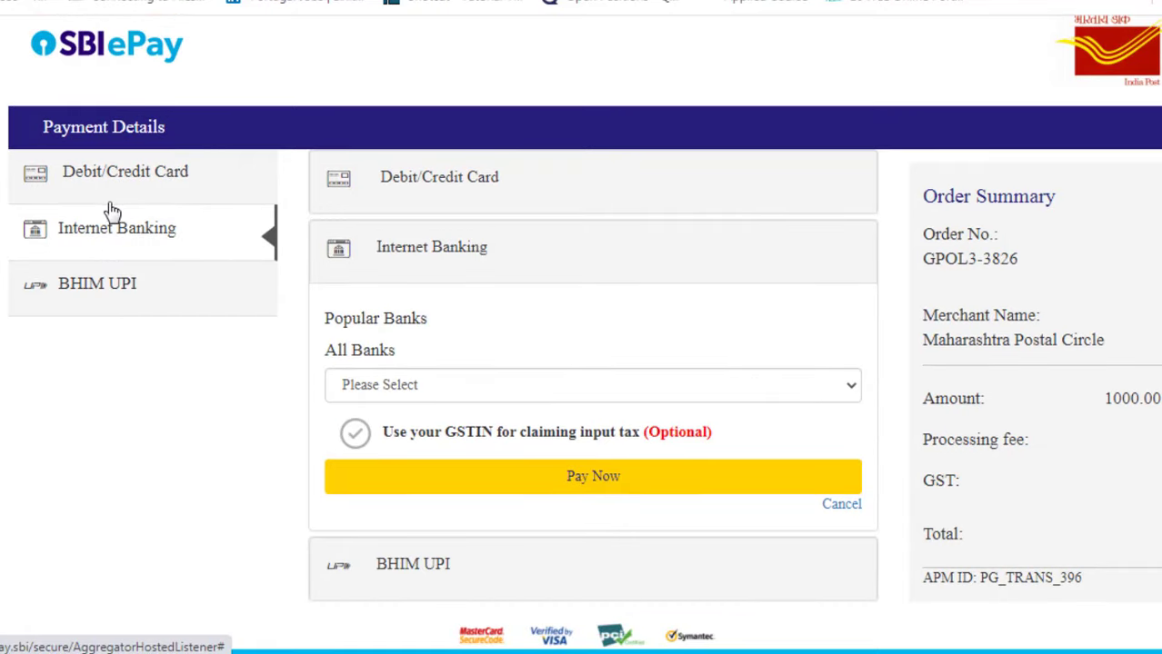
click(481, 401)
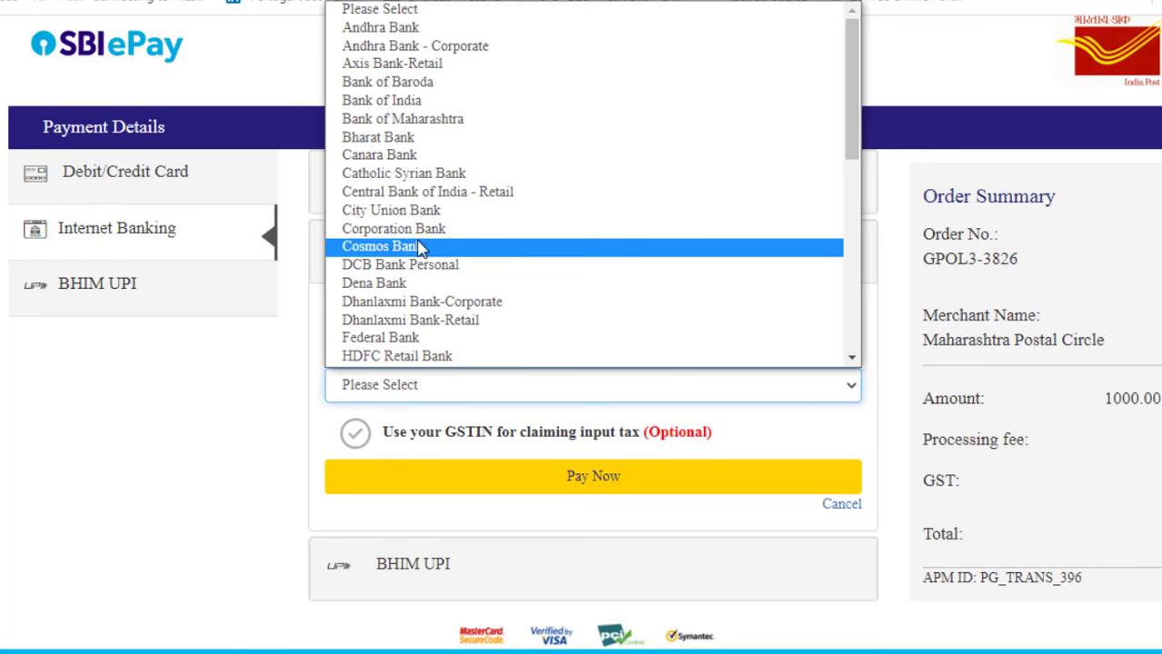
scroll(416, 270, down, 2)
scroll(416, 273, down, 4)
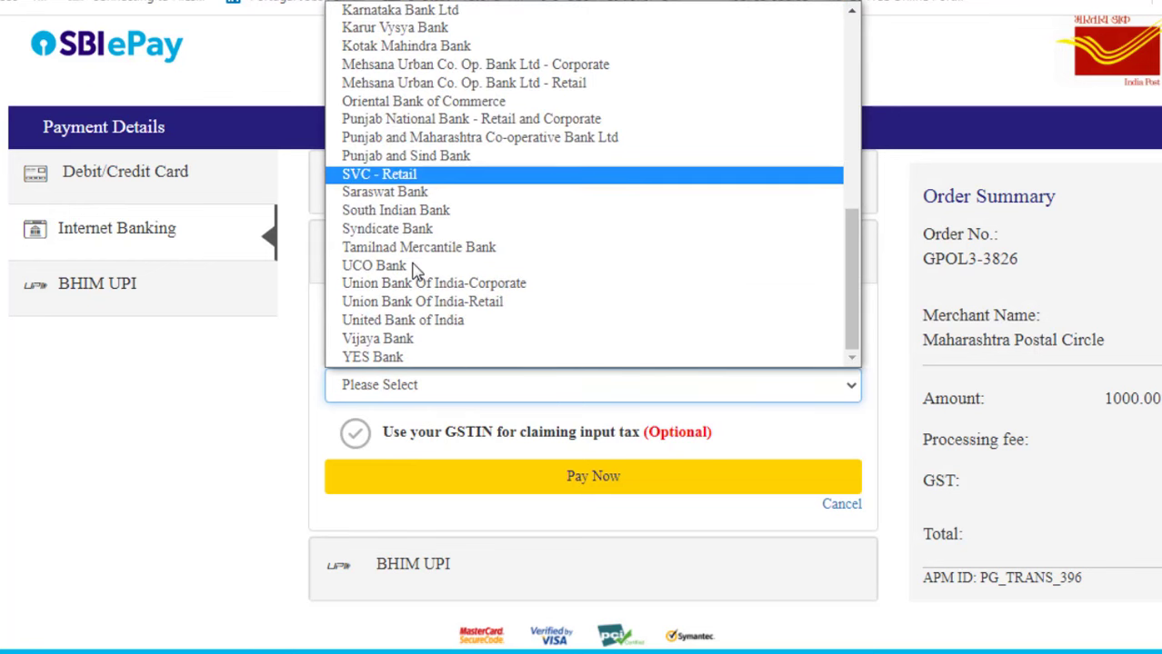
scroll(414, 270, up, 3)
click(186, 396)
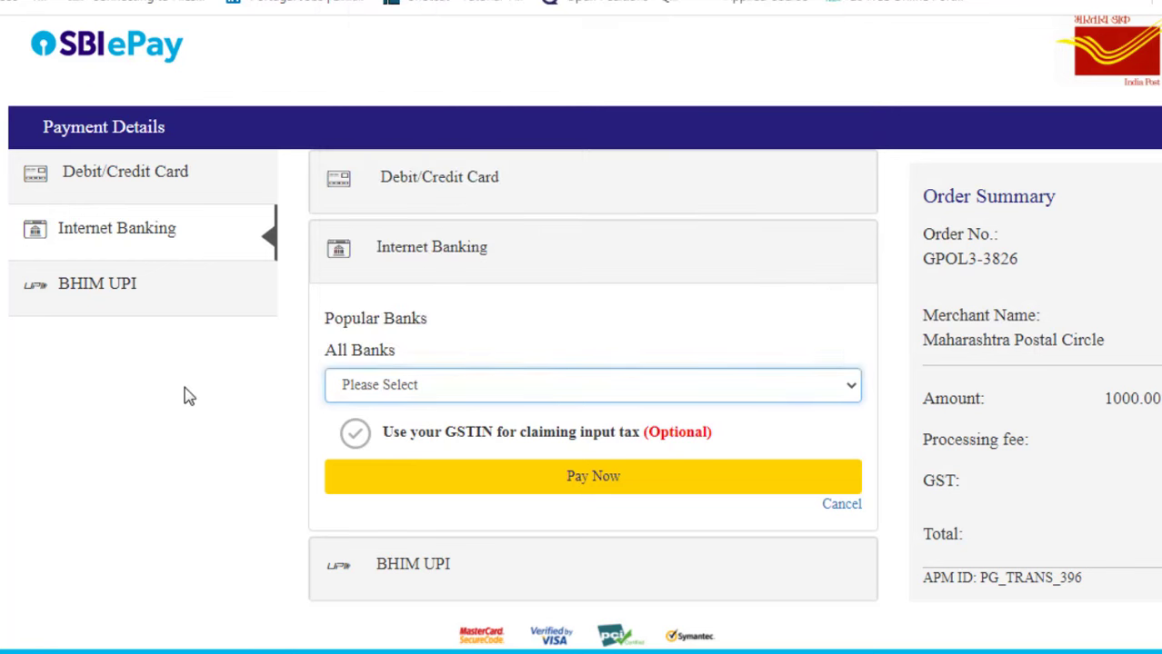